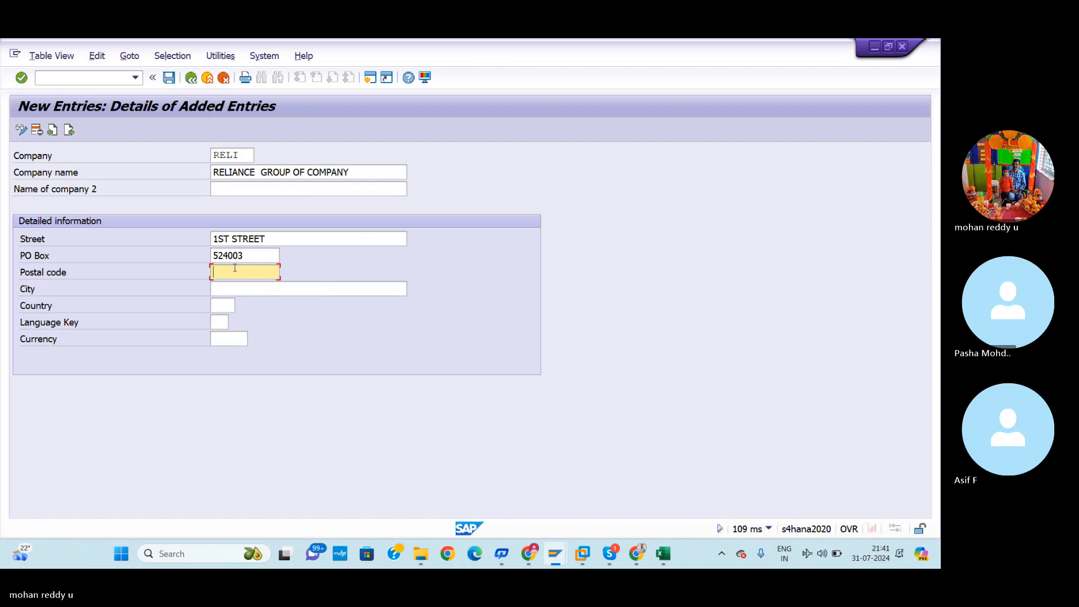
Fill in the company's postal code and city, and set its country to IN
type("524003")
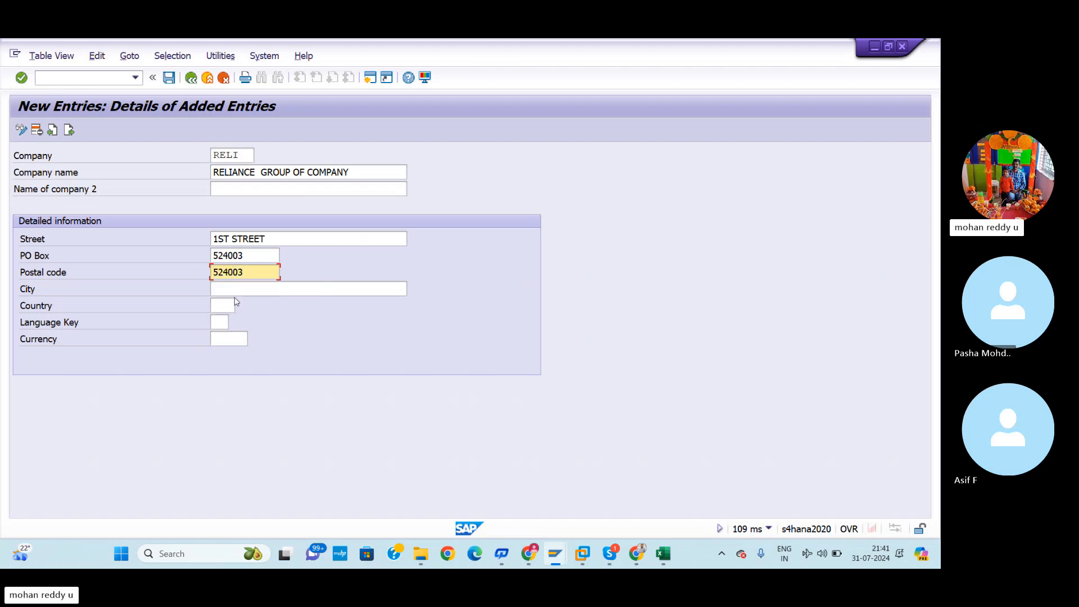
left_click(236, 290)
type("NELLORE")
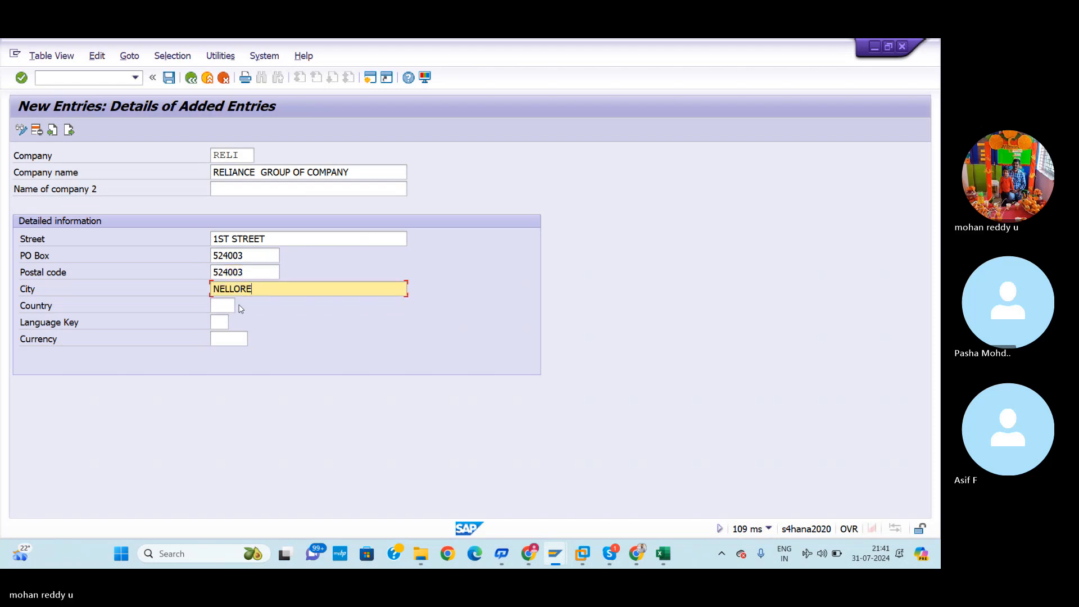
left_click(222, 305)
type("in")
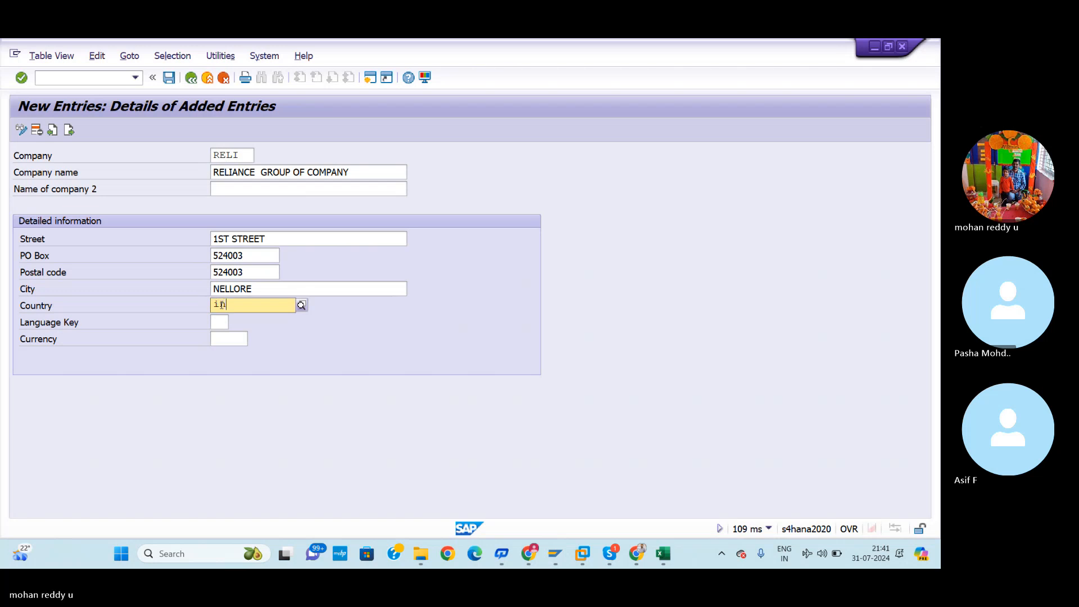
left_click(238, 333)
Set the company's language key to EN and its currency to INR, and save the new entry
left_click(224, 322)
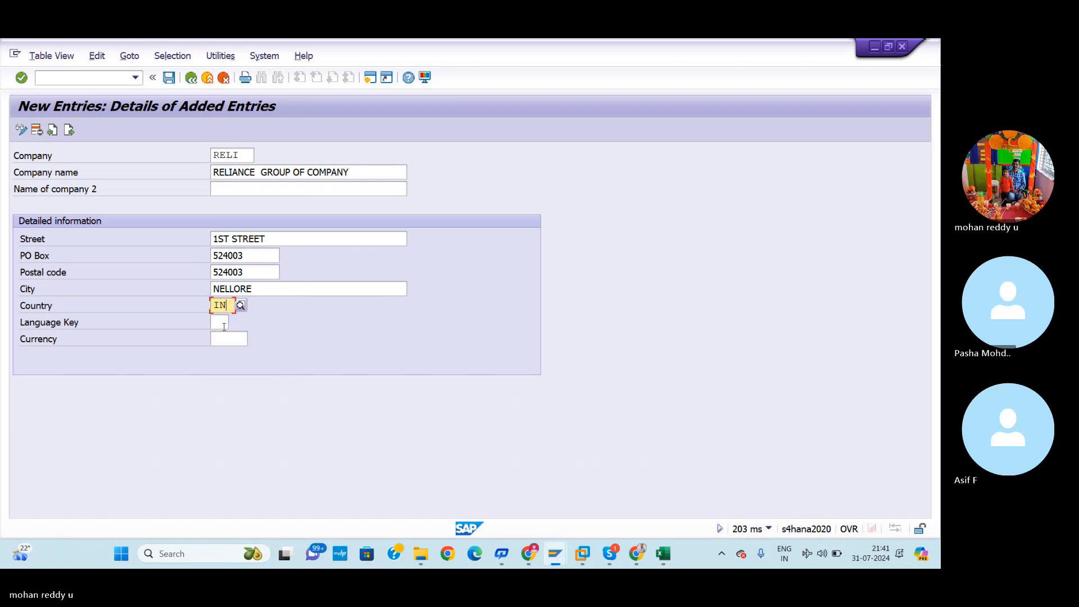
type("en")
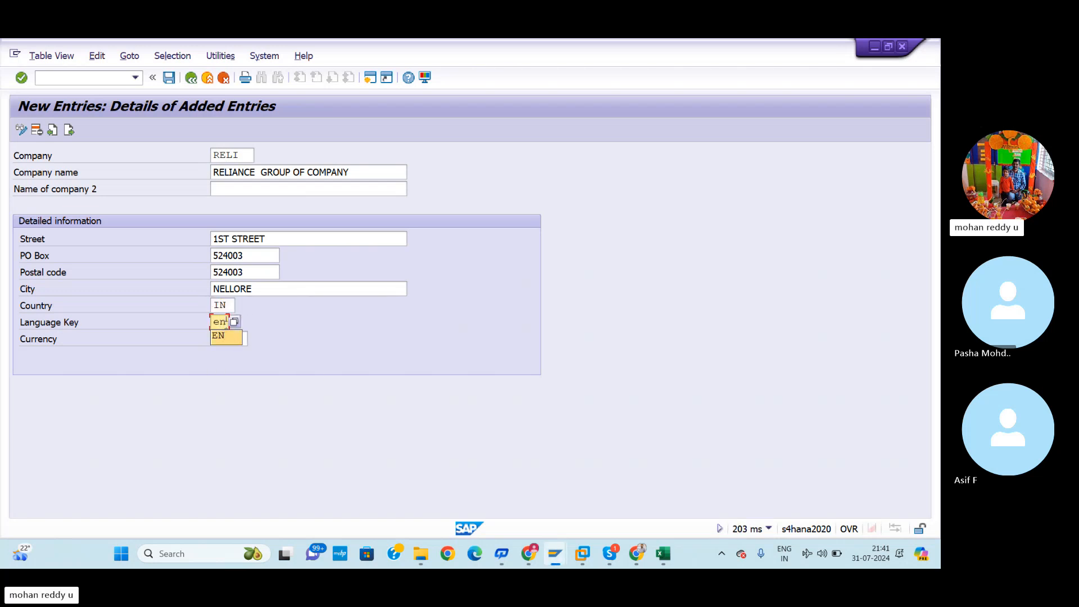
left_click(225, 338)
left_click(223, 337)
type("inr")
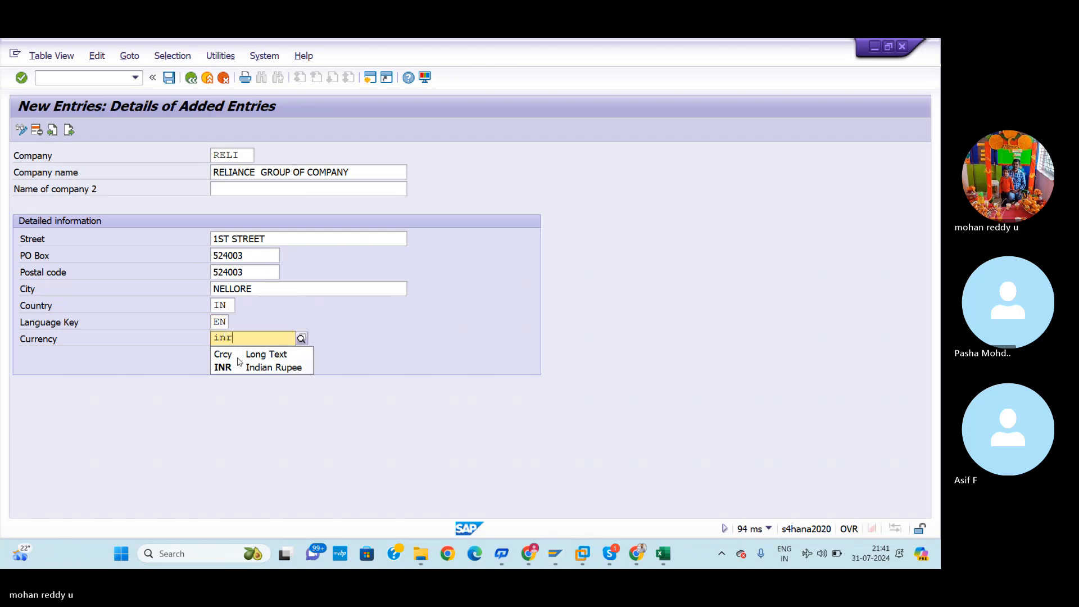
left_click(241, 367)
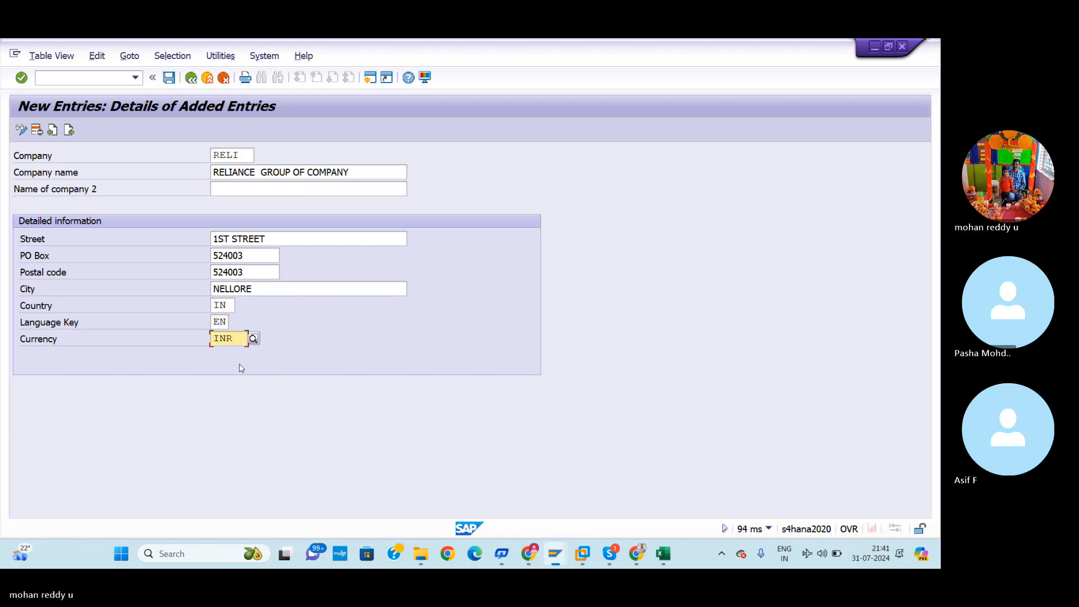
left_click(174, 79)
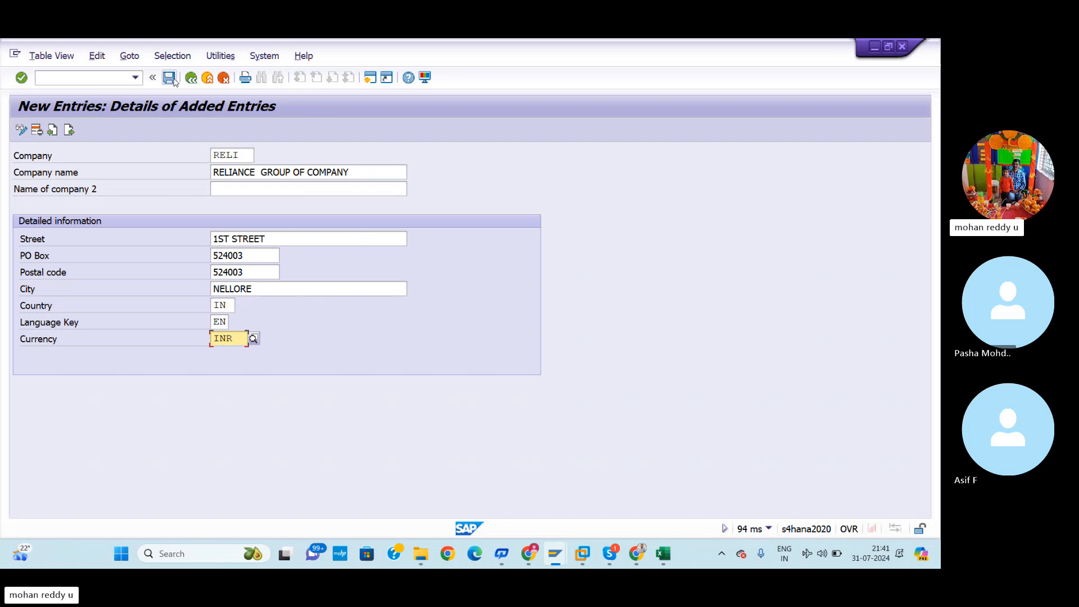
left_click(304, 289)
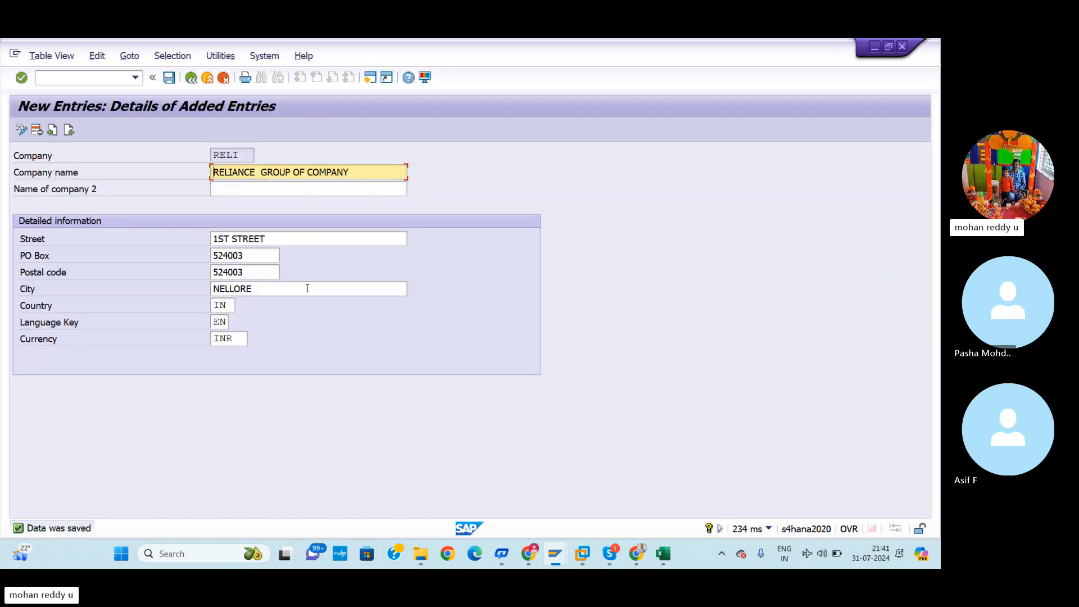
Switch to the Excel workbook and review the REDI sheet's group of company and company code rows with their configuration paths
key("alt+Tab")
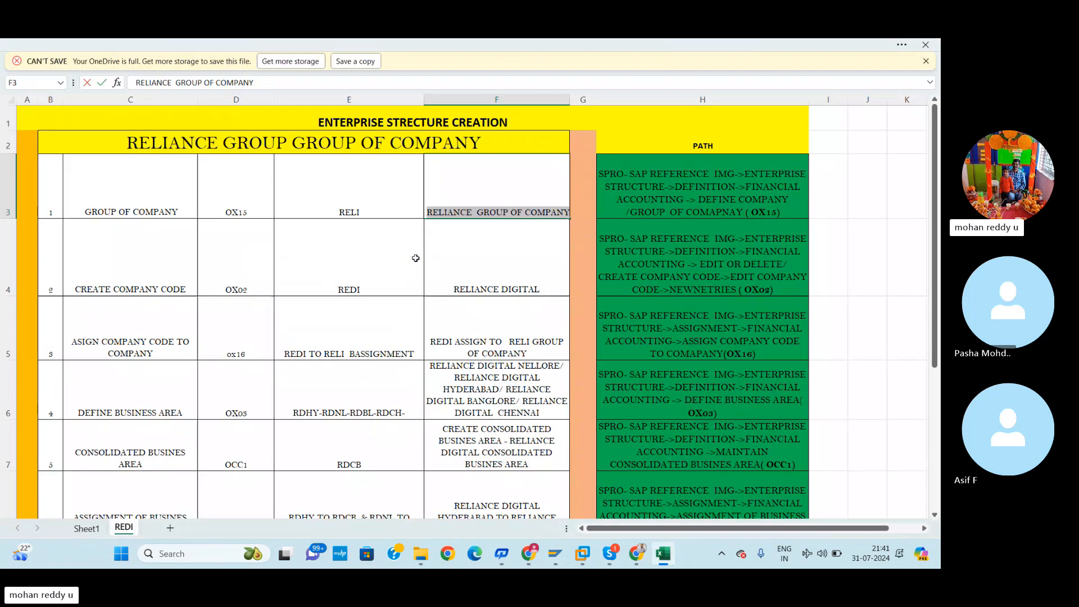
left_click(23, 198)
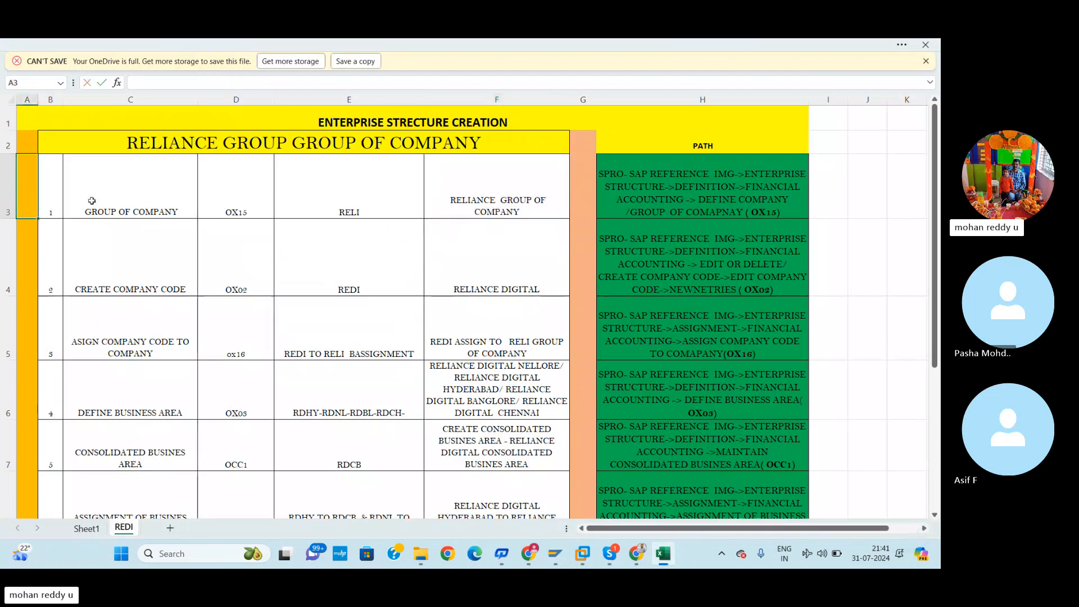
left_click(8, 191)
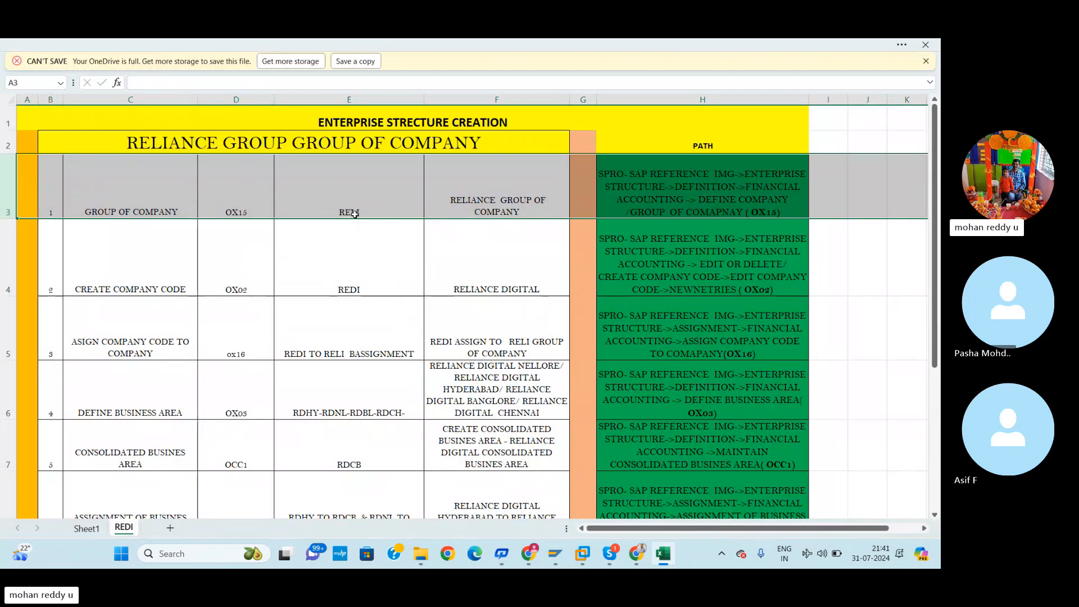
left_click(668, 262)
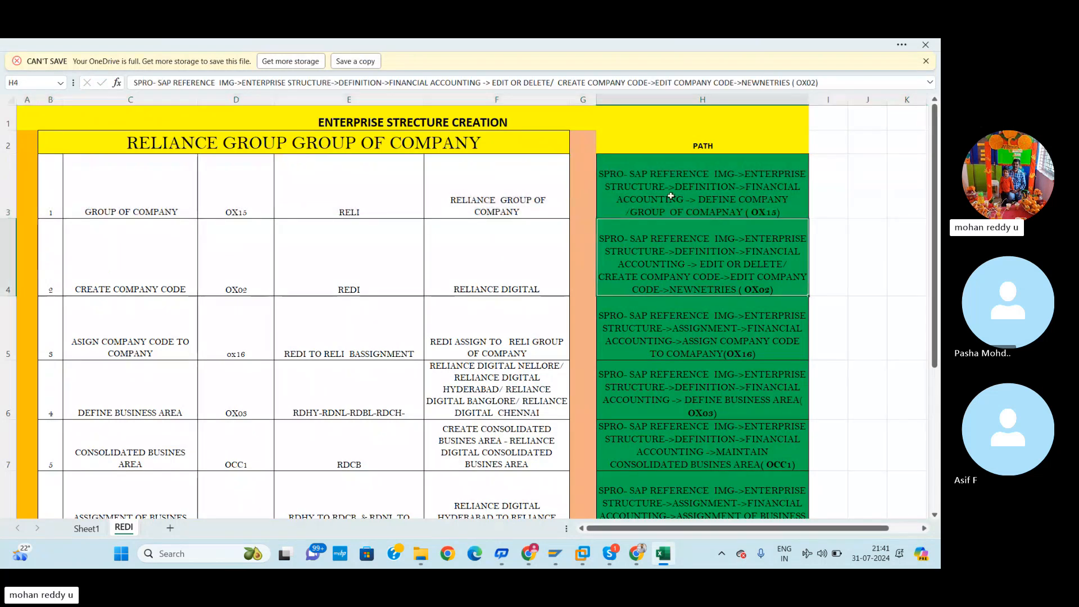
left_click(27, 266)
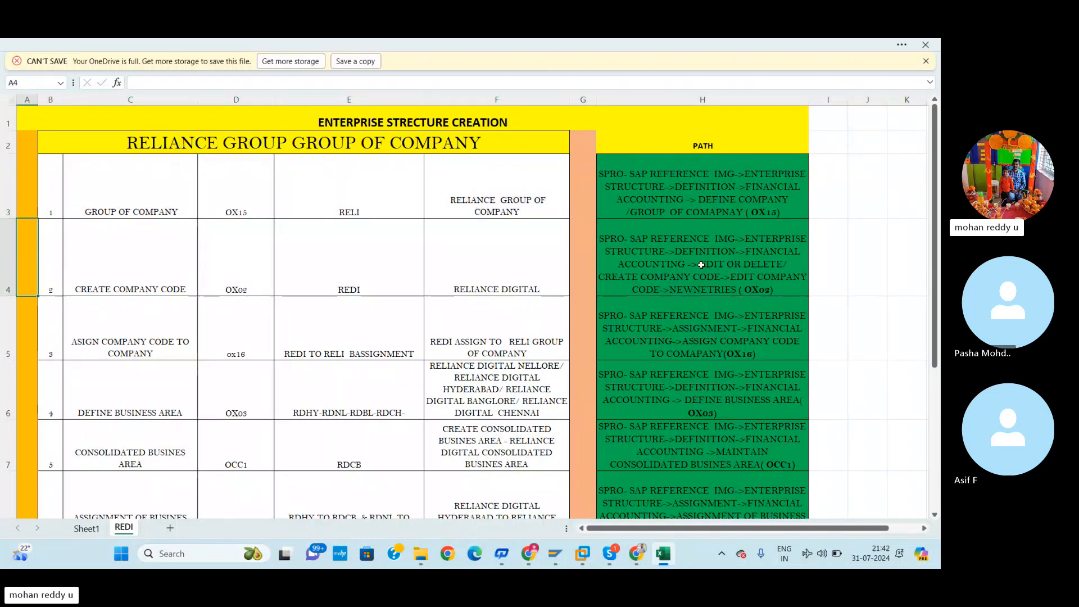
left_click(720, 265)
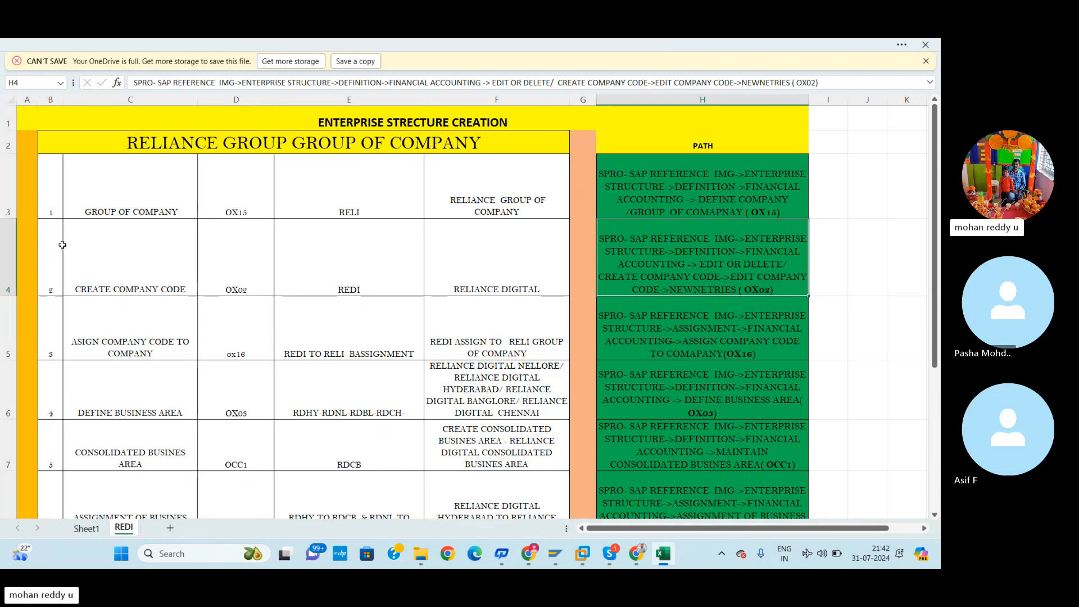
left_click(28, 247)
Switch back to SAP and run transaction /nspro from the company entry
key("alt+Tab")
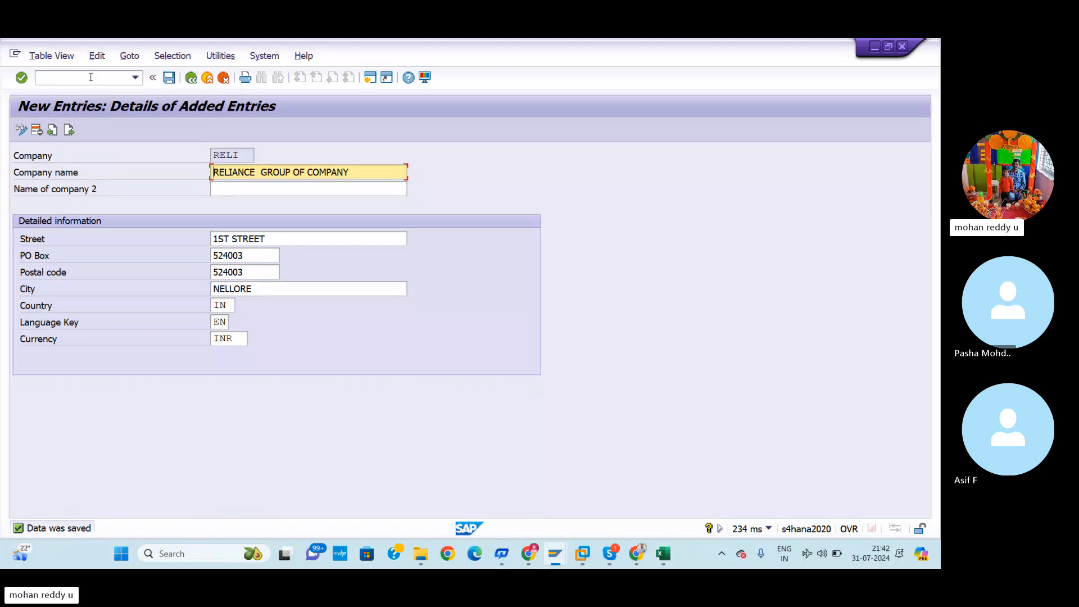
type("/")
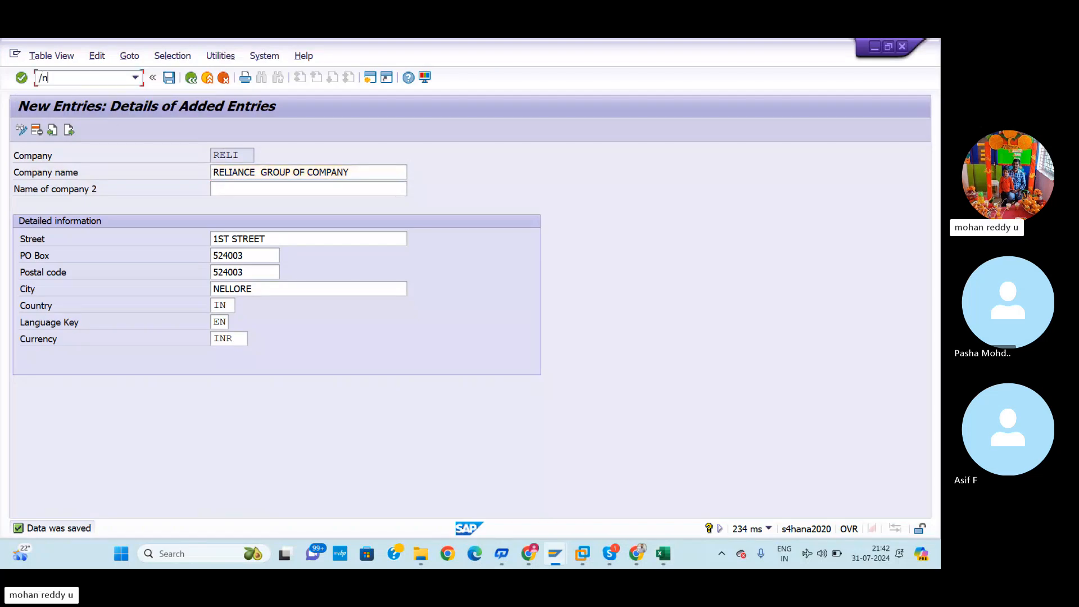
type("nspro")
key("Return")
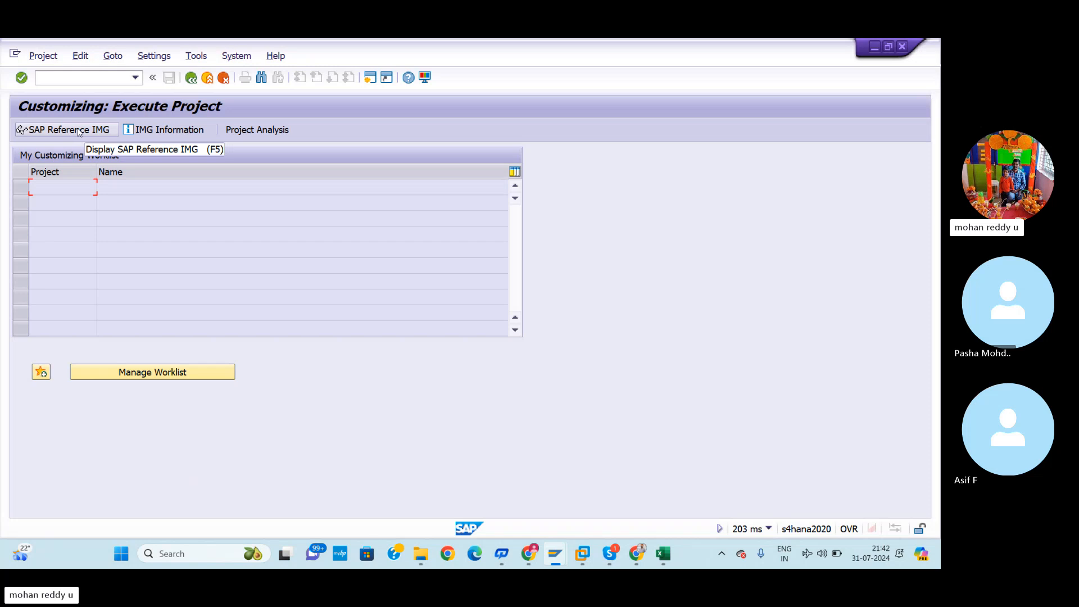
Return to the SAP Easy Access start screen with /n and run transaction SPRO from there
left_click(100, 78)
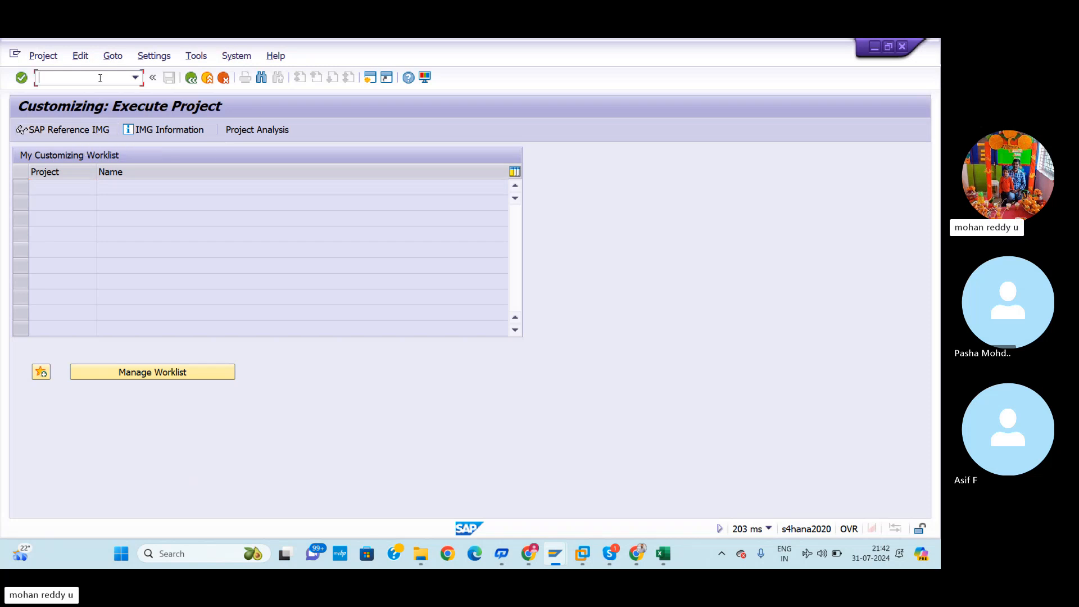
type("/n")
key("Return")
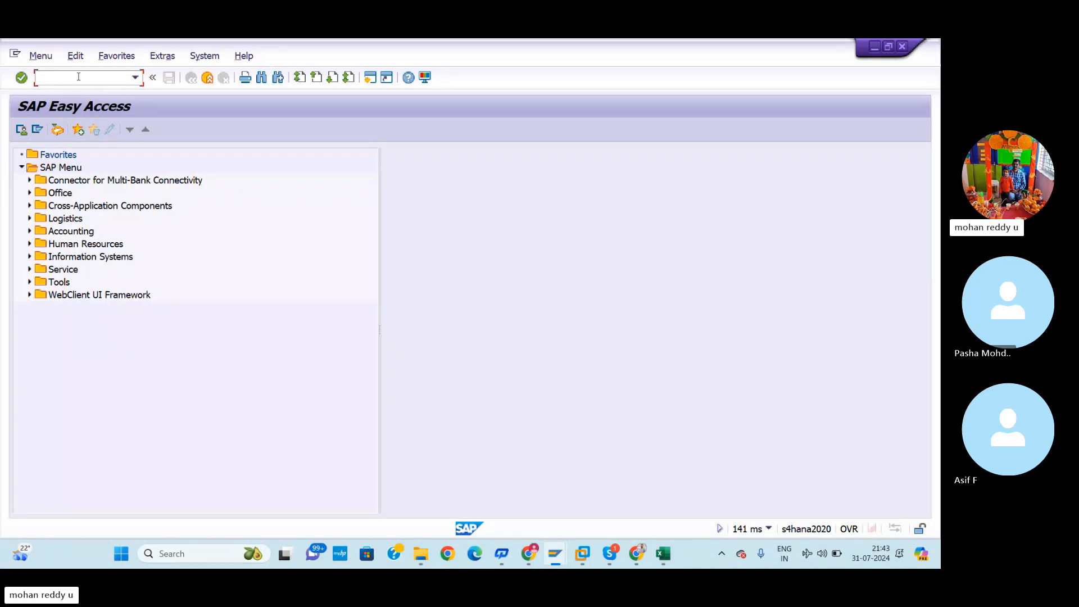
type("pro")
key("Return")
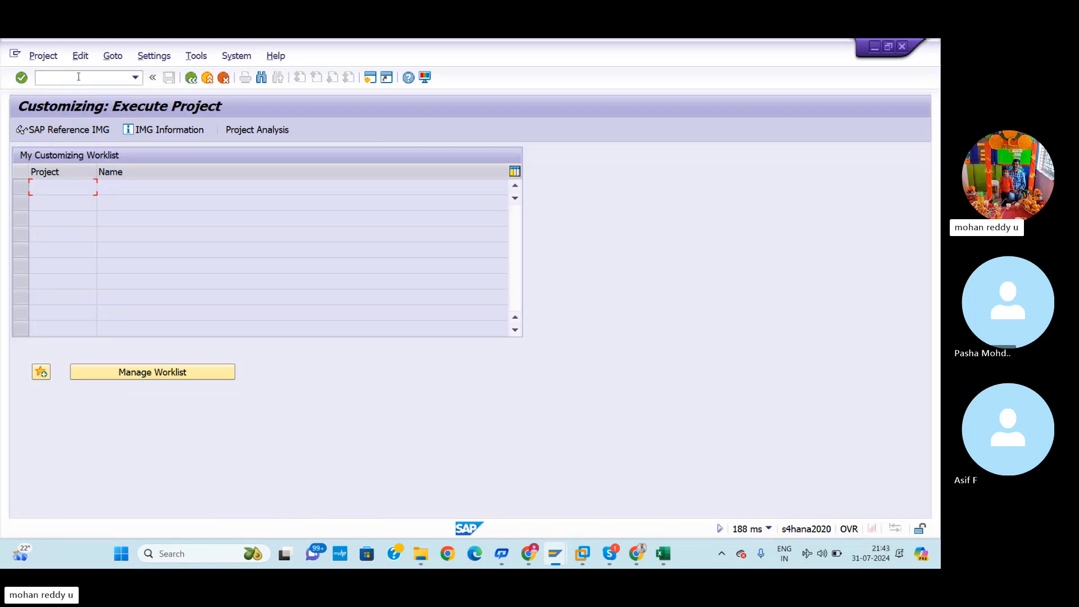
Display the SAP Reference IMG and expand Enterprise Structure, Definition, Financial Accounting
left_click(63, 129)
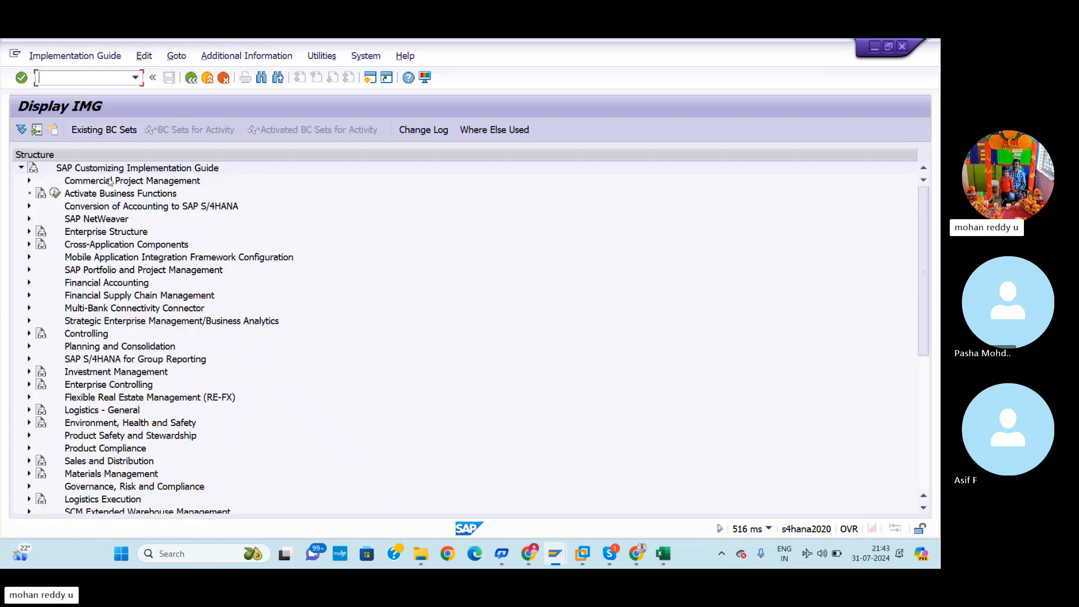
left_click(30, 232)
left_click(38, 257)
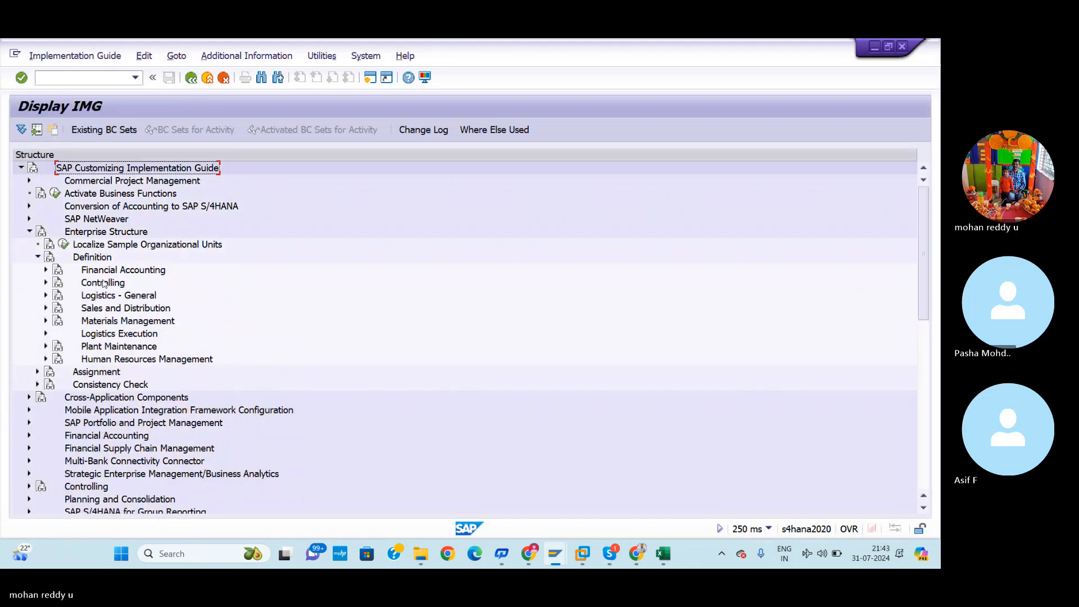
left_click(47, 270)
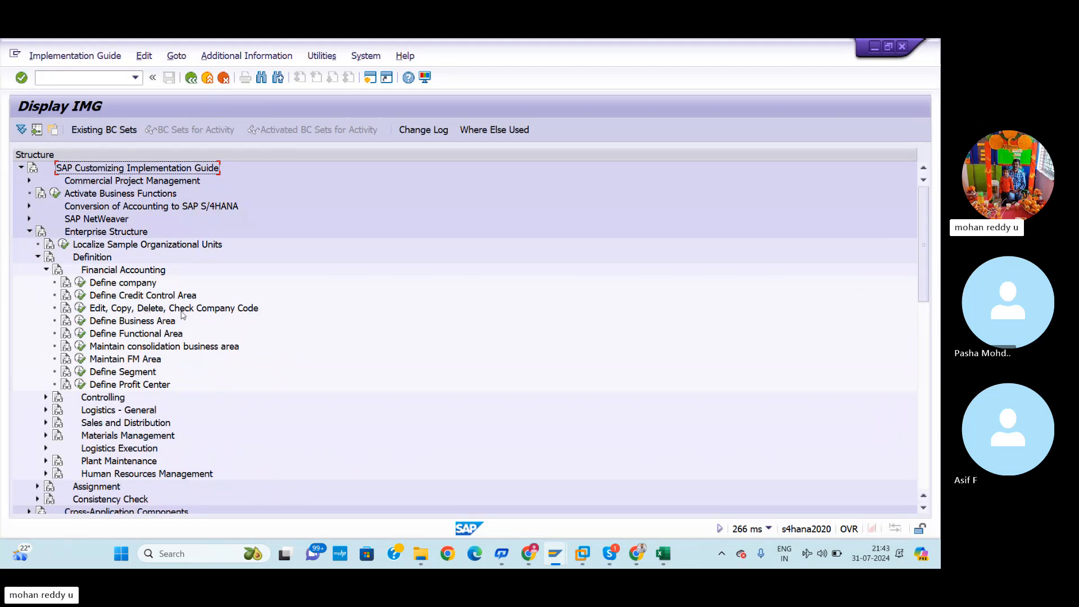
Try to open Edit Company Code Data under Edit, Copy, Delete, Check Company Code, decline displaying the locked data and leave the activity selection
left_click(81, 308)
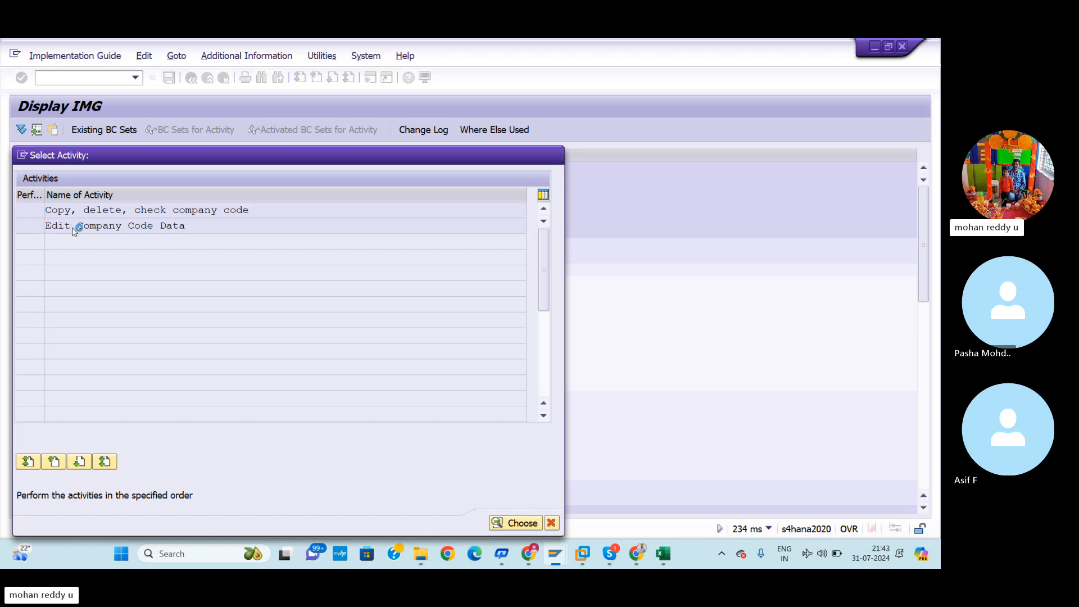
double_click(73, 227)
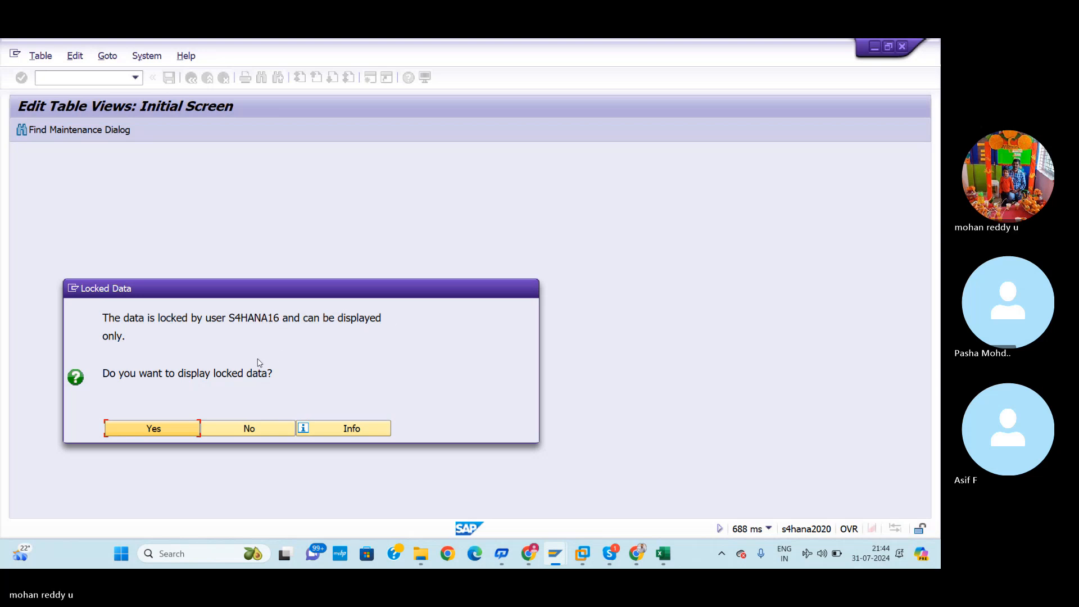
left_click(249, 429)
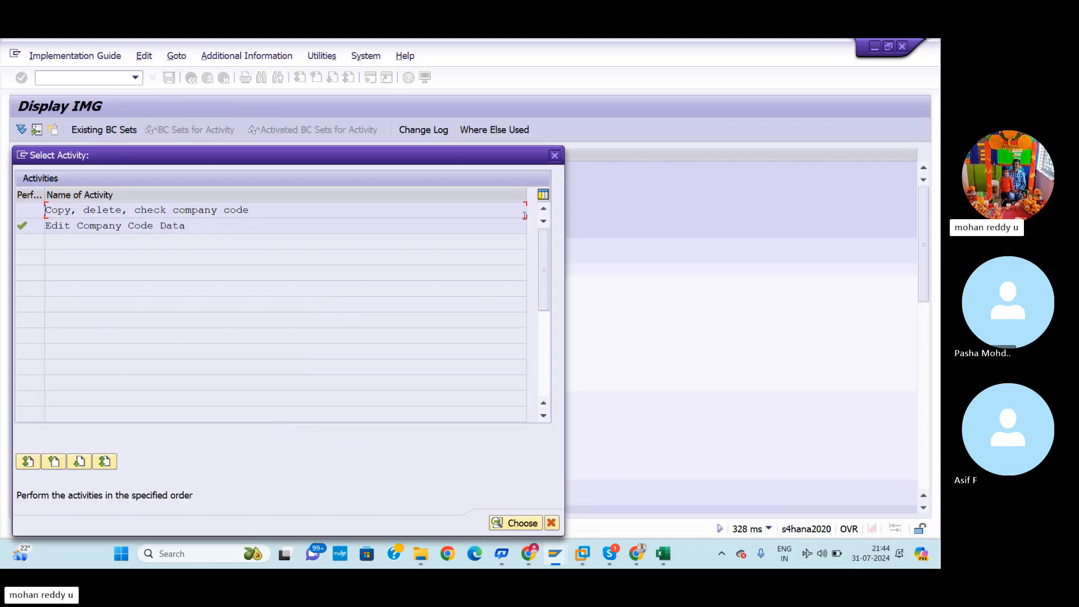
left_click(555, 156)
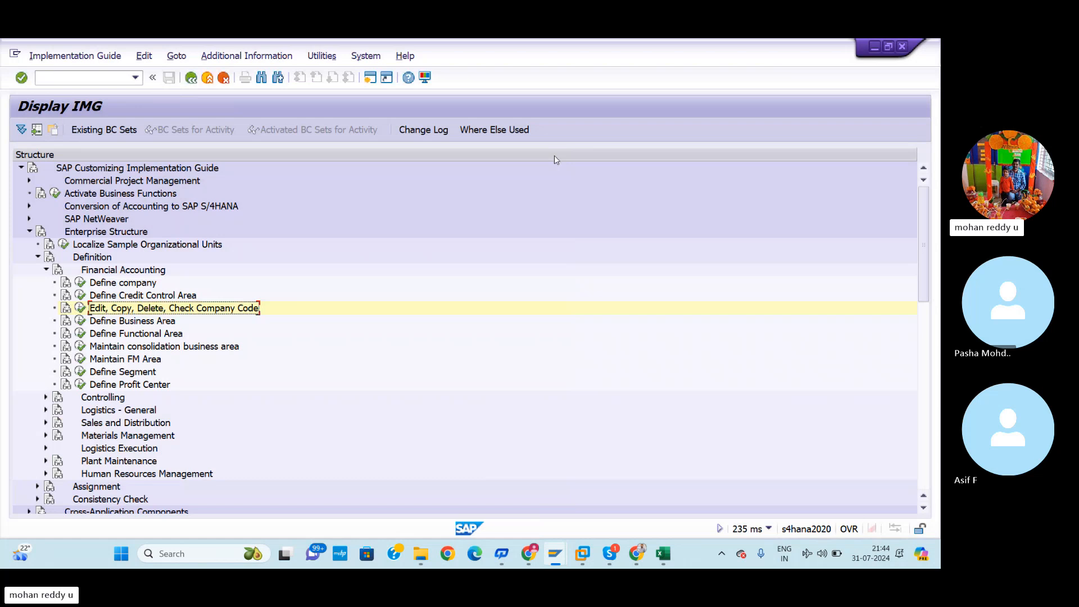
Run transaction /nsm12 to reach the lock entry administration
left_click(71, 79)
type("/nsm")
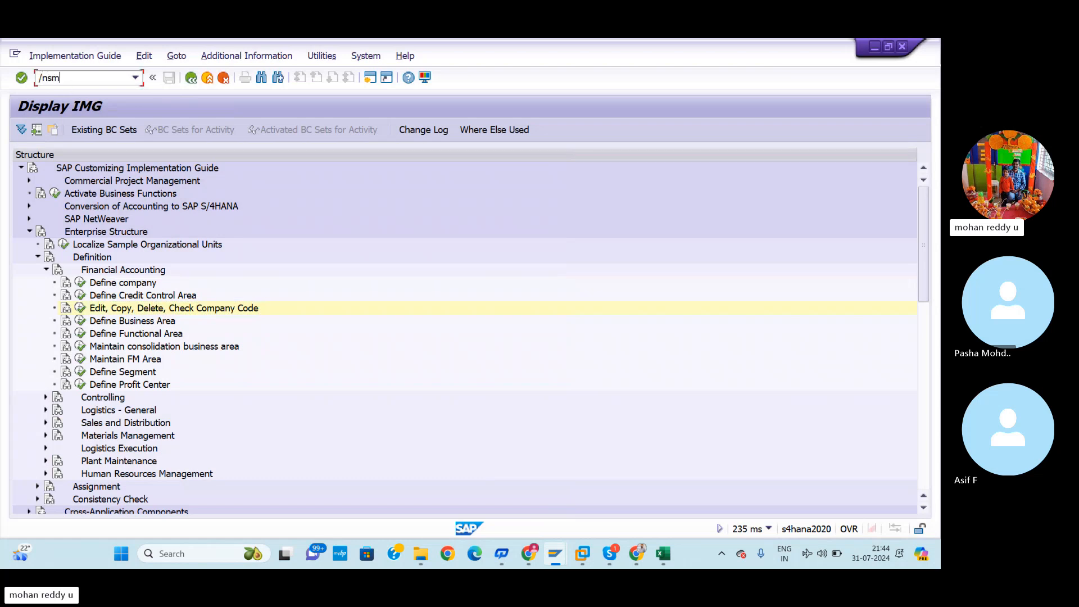
type("12")
key("Return")
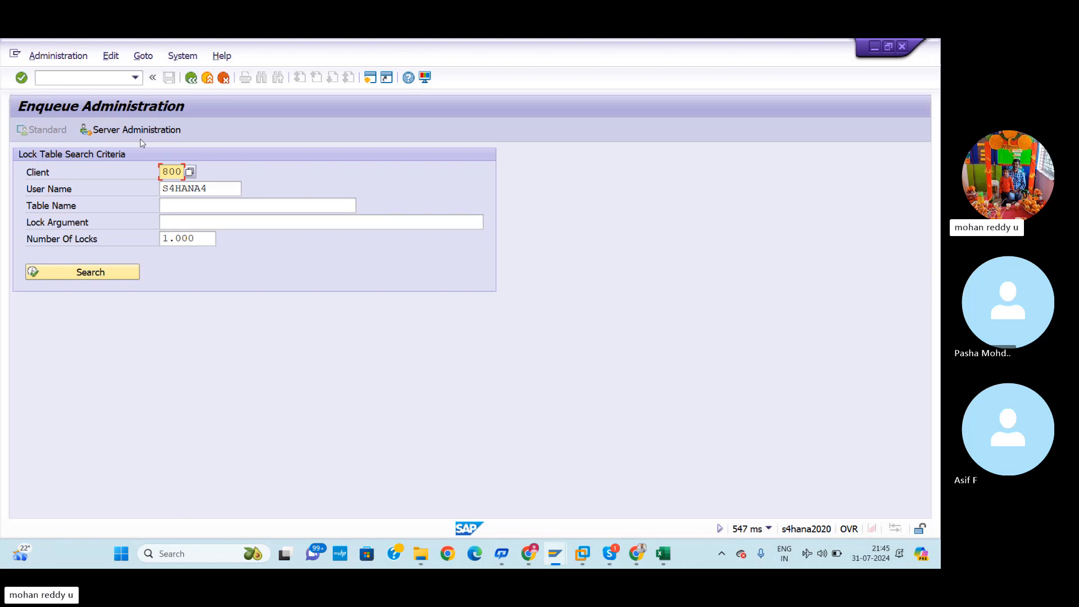
Clear the user name criterion and search for the lock entries of all users in client 800
left_click(219, 188)
left_click_drag(215, 189, 147, 191)
key("Delete")
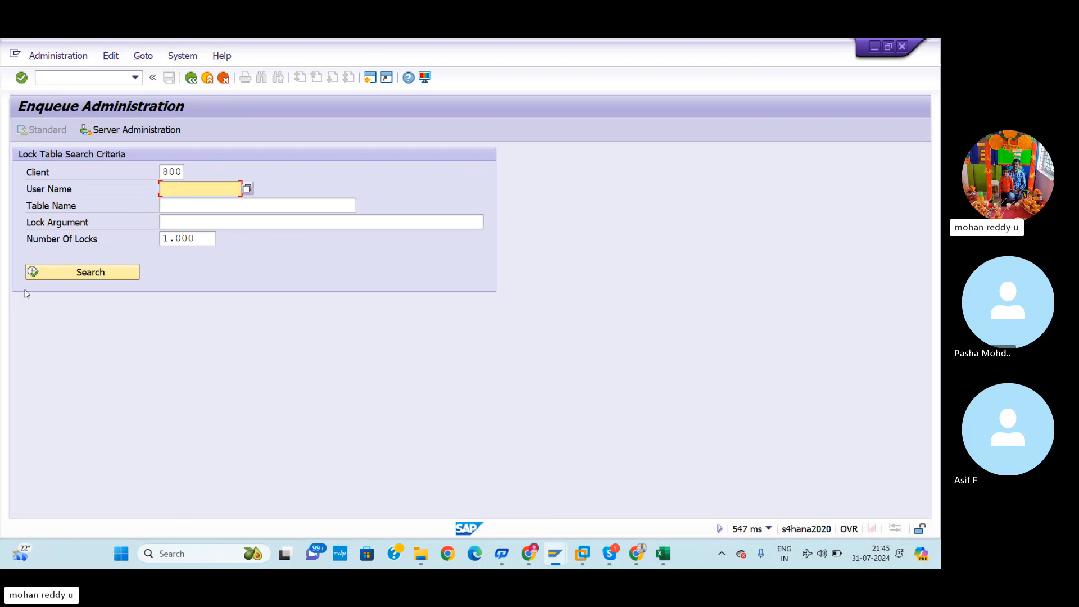
left_click(64, 279)
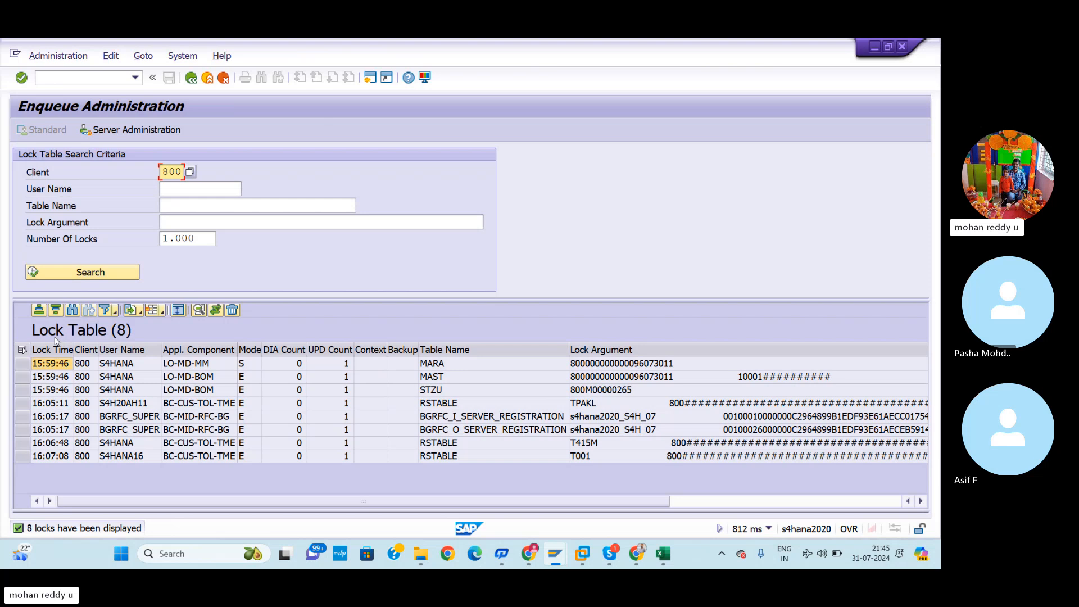
Select all entries in the lock table and delete them, confirming the deletion
left_click(22, 351)
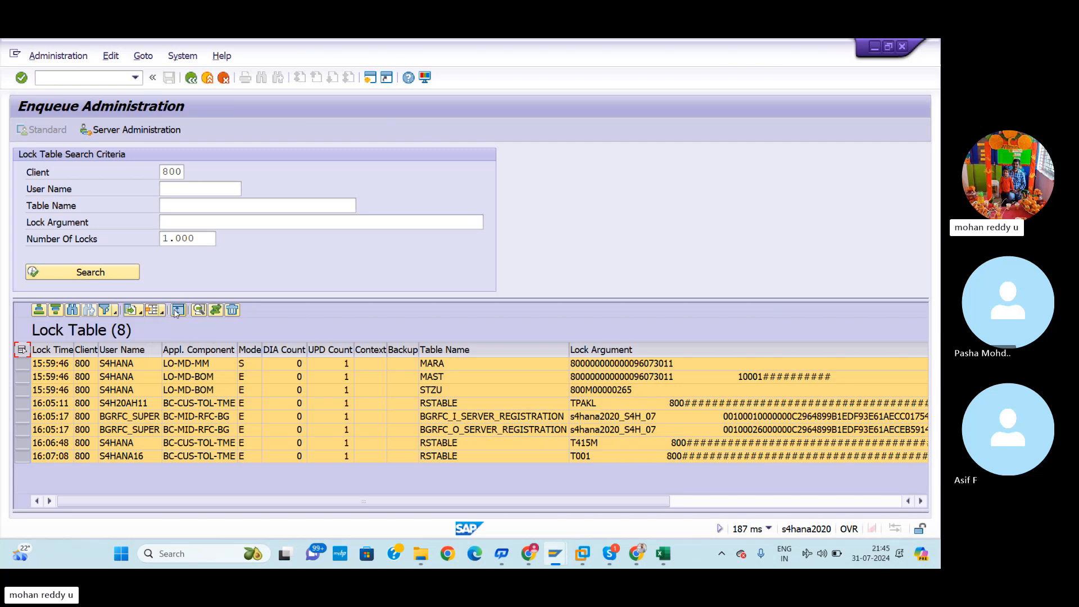
left_click(232, 310)
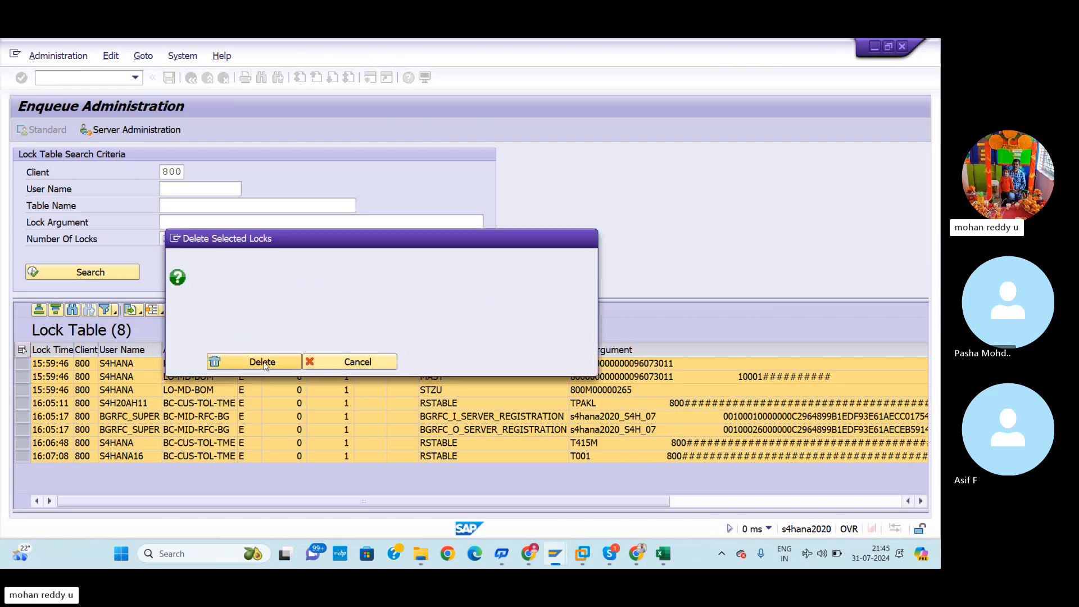
left_click(263, 363)
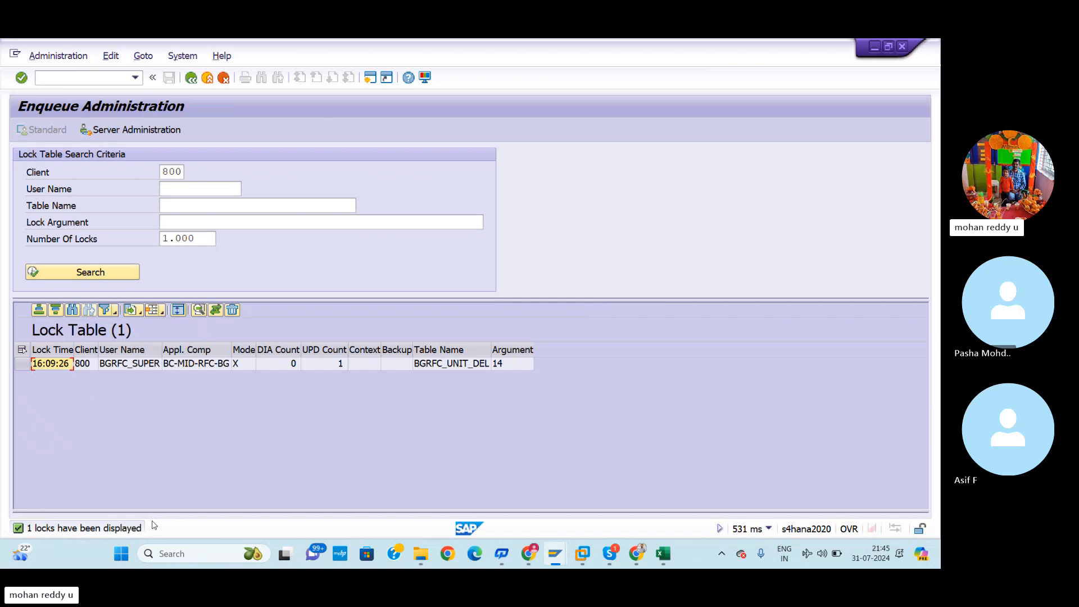
Select the remaining BGRFC_SUPER lock entry and delete it, confirming the deletion
left_click(23, 350)
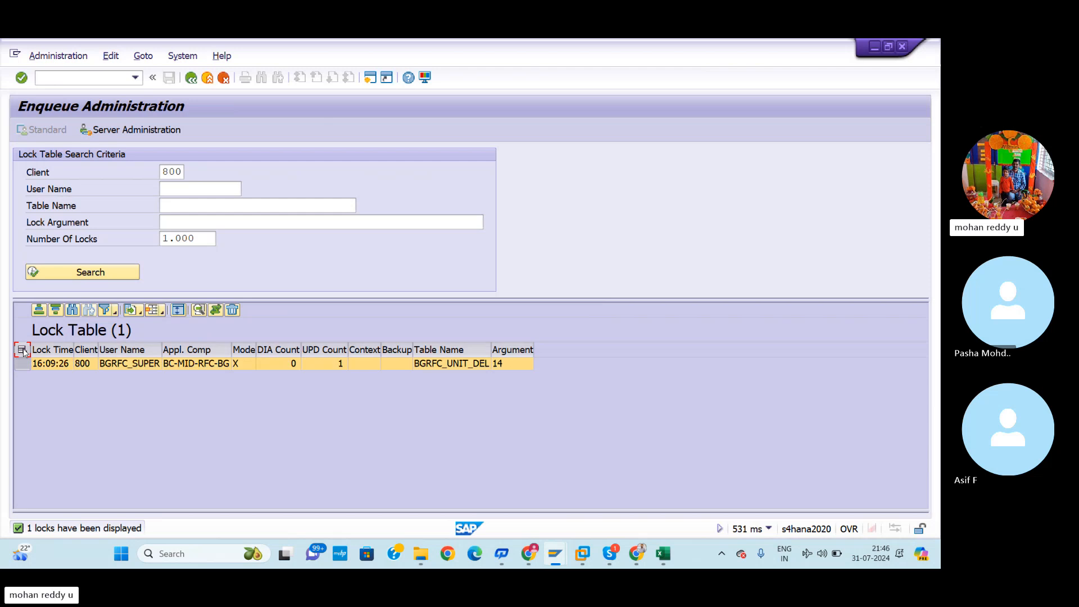
left_click(238, 309)
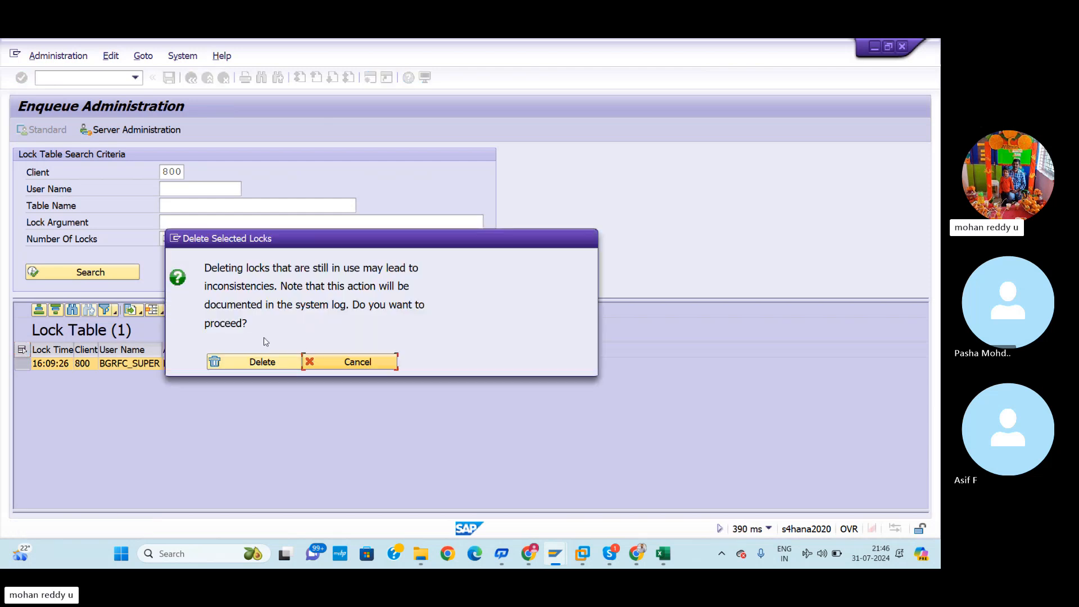
left_click(278, 364)
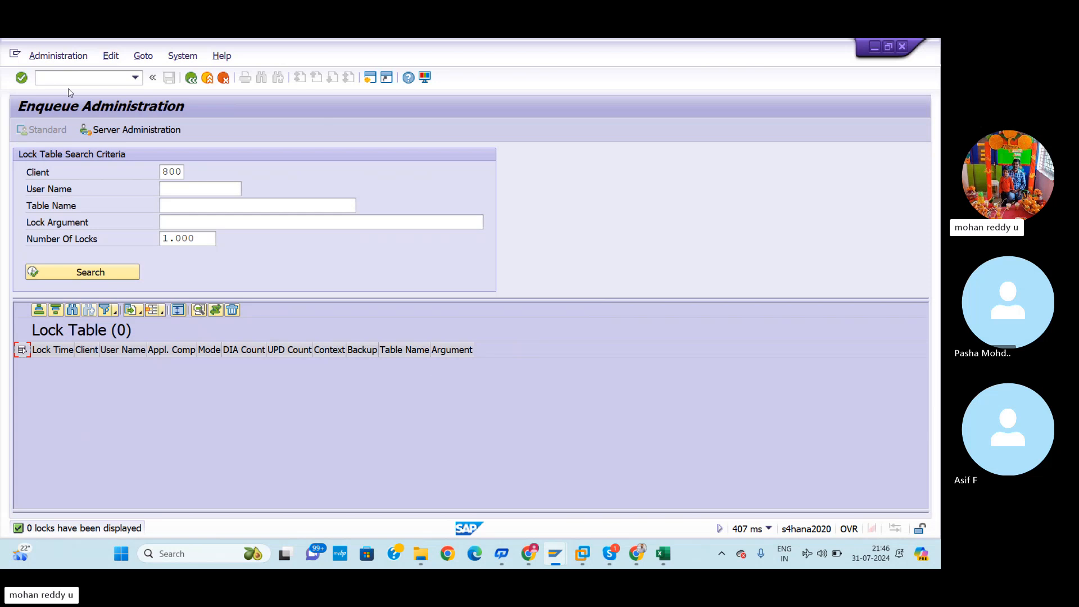
key("alt+Tab")
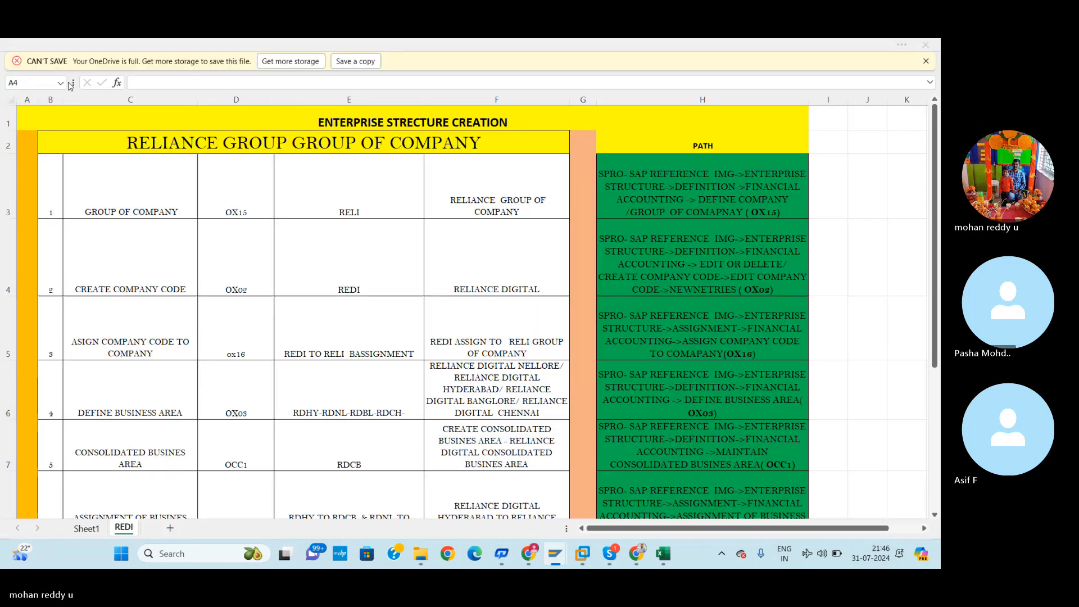
key("alt+Tab")
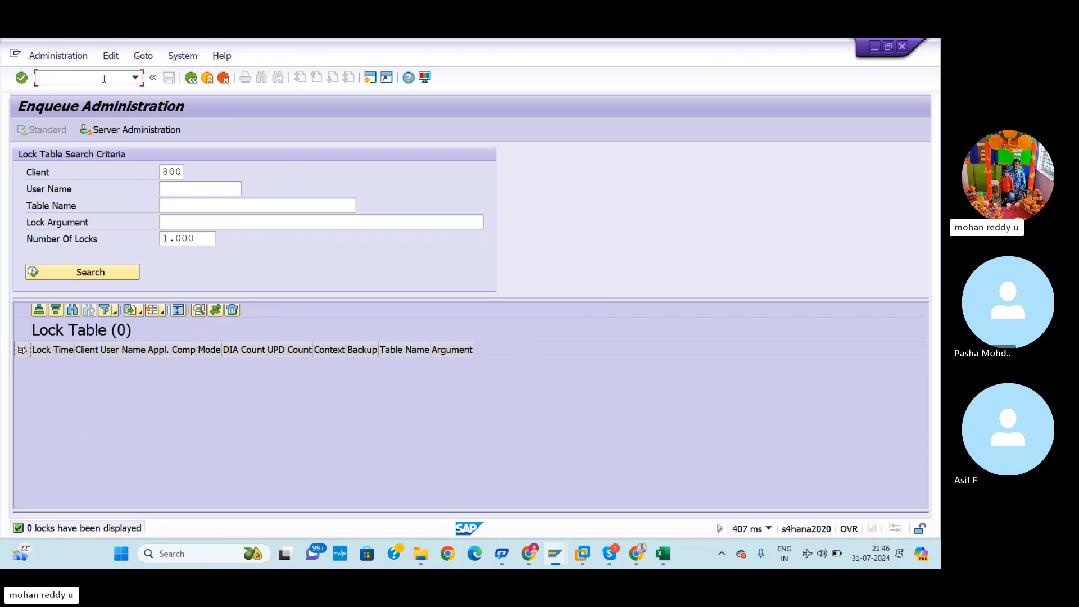
type("sm12")
key("Return")
Run transaction /nspro and open the SAP Reference IMG
left_click(114, 77)
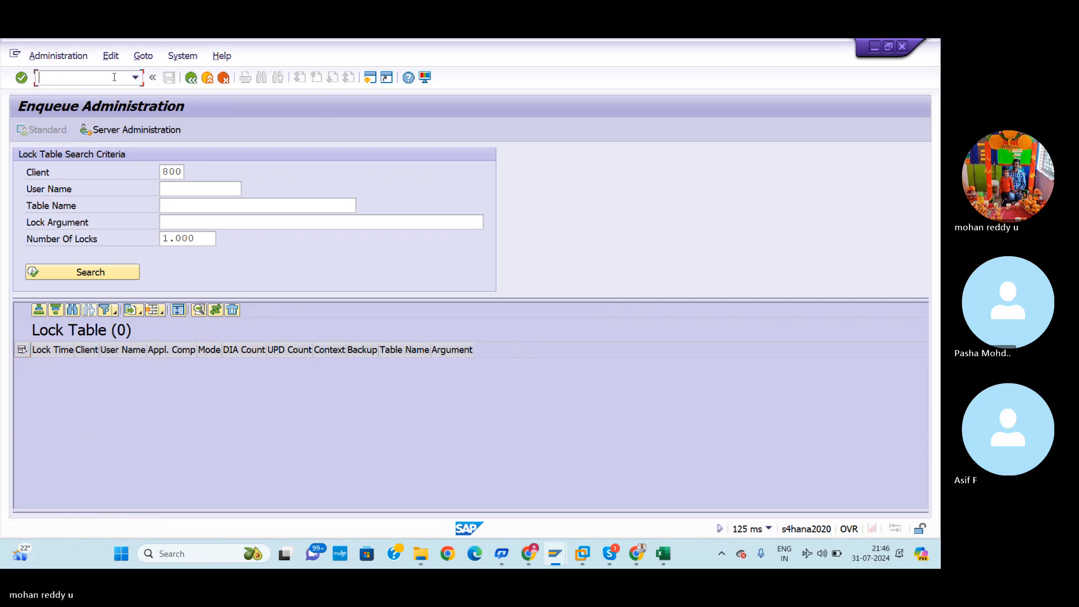
type("/n")
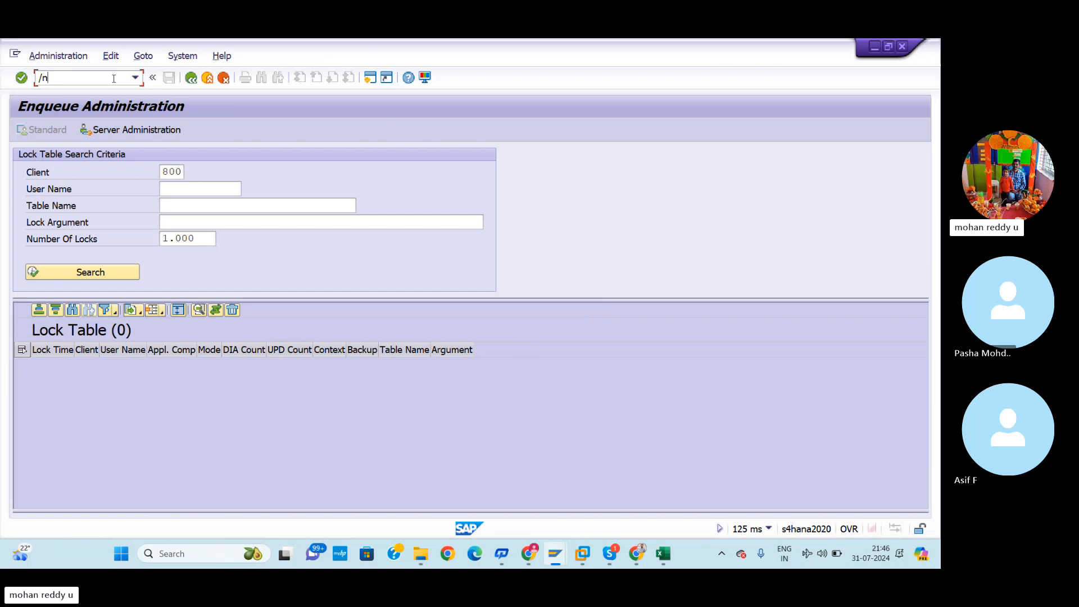
type("pro")
key("Return")
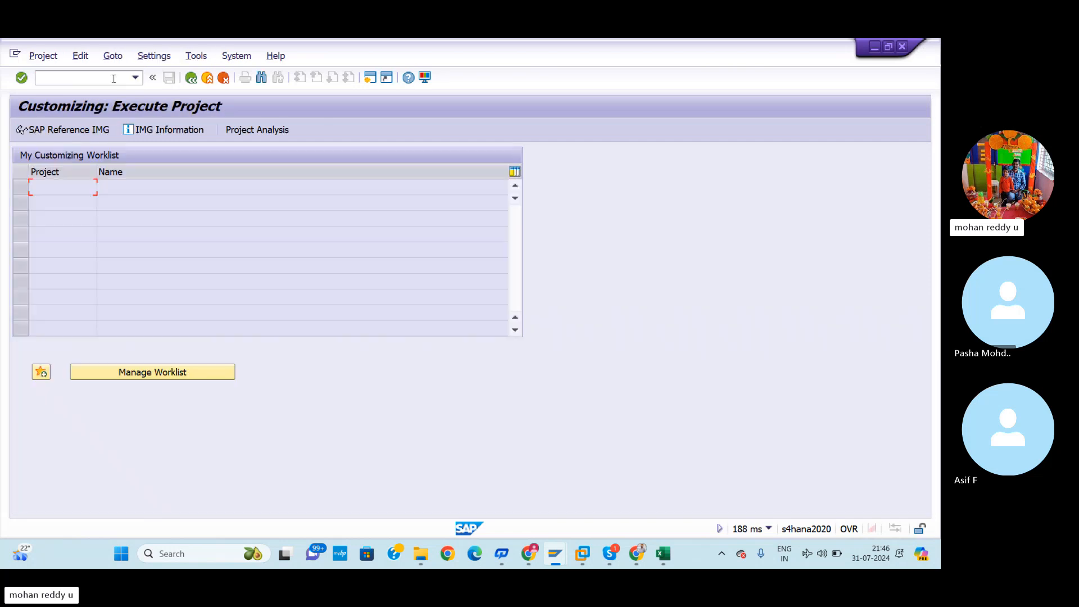
left_click(98, 130)
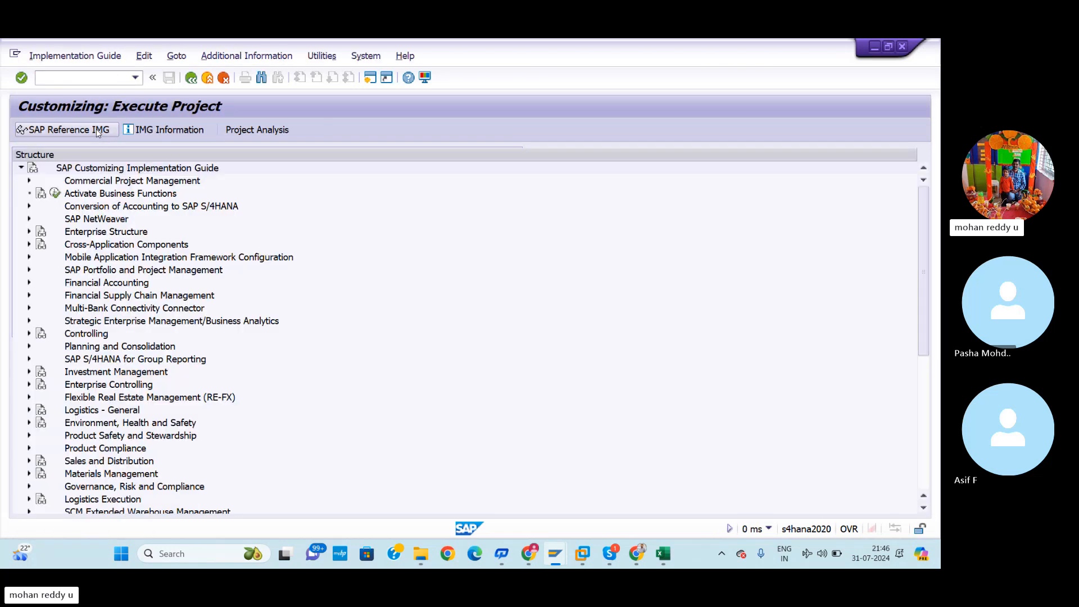
left_click(30, 283)
left_click(38, 296)
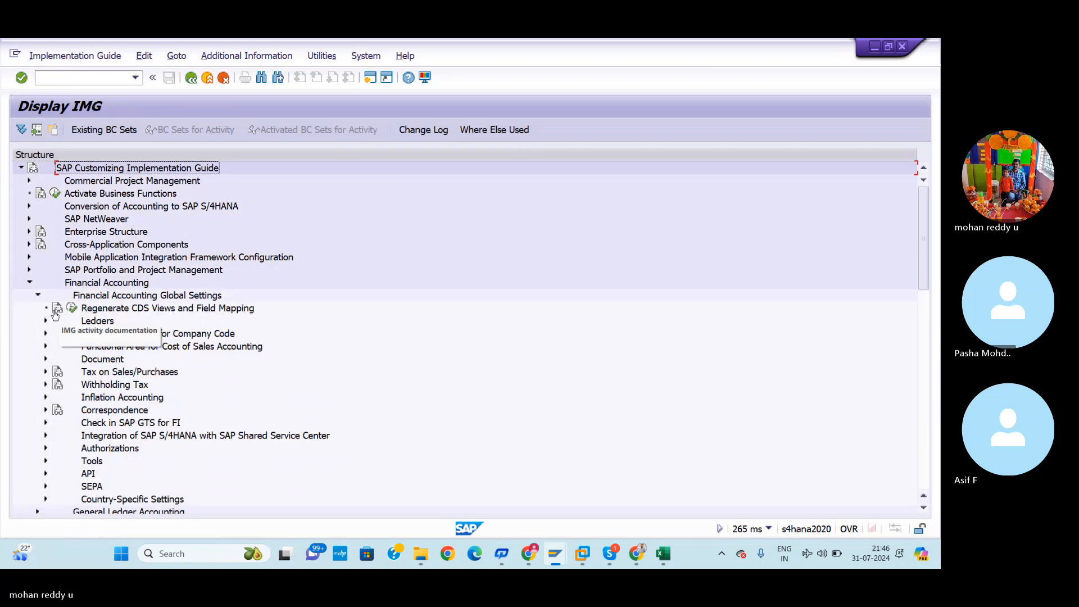
left_click(30, 284)
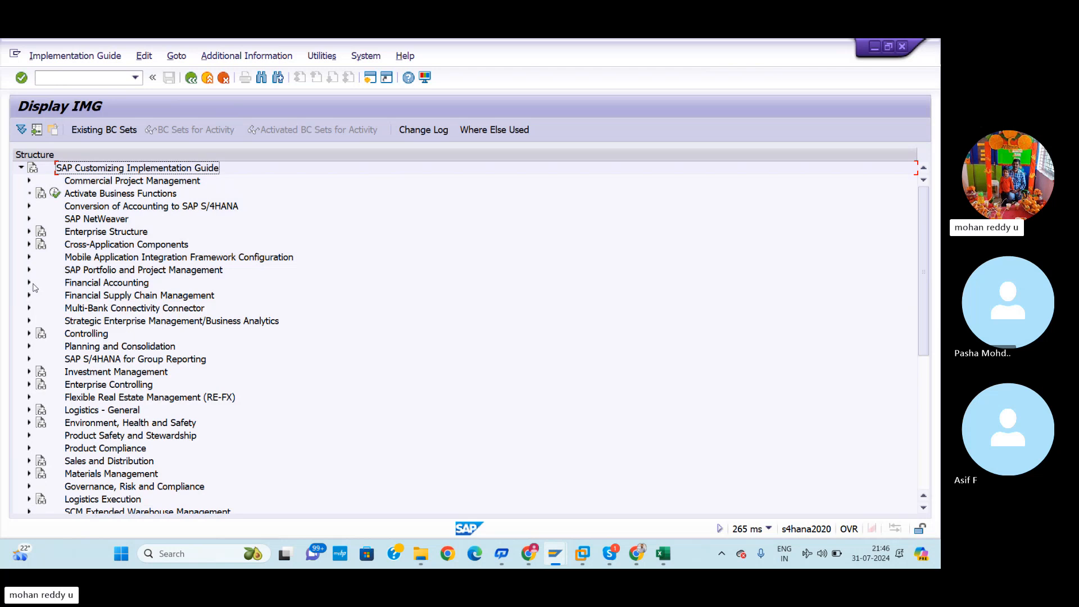
Under Enterprise Structure, Definition, Financial Accounting, open Edit Company Code Data from the Edit, Copy, Delete, Check Company Code activity
left_click(29, 231)
left_click(38, 256)
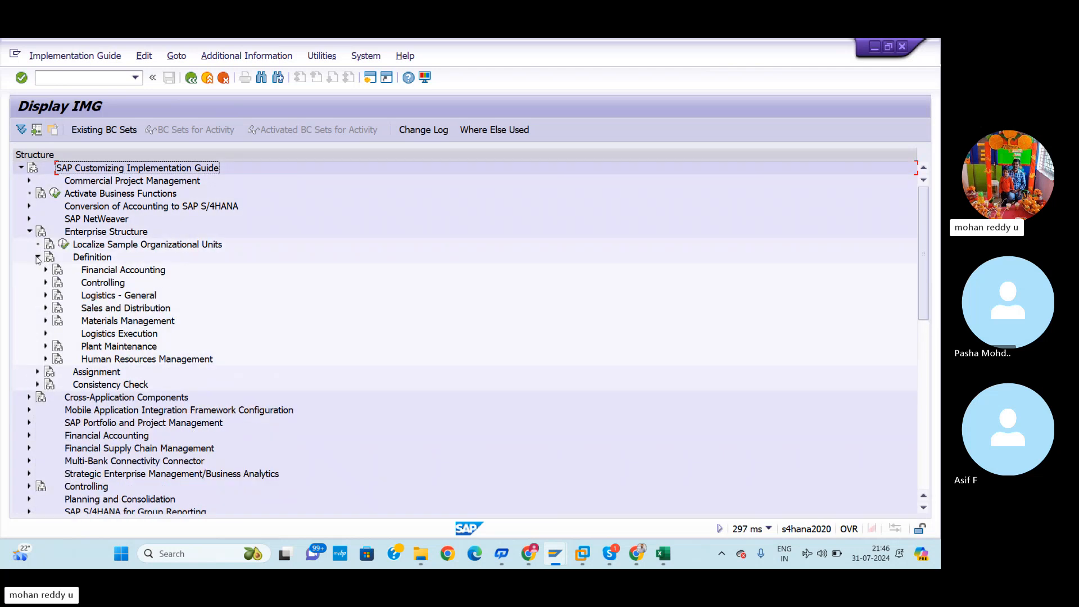
left_click(46, 270)
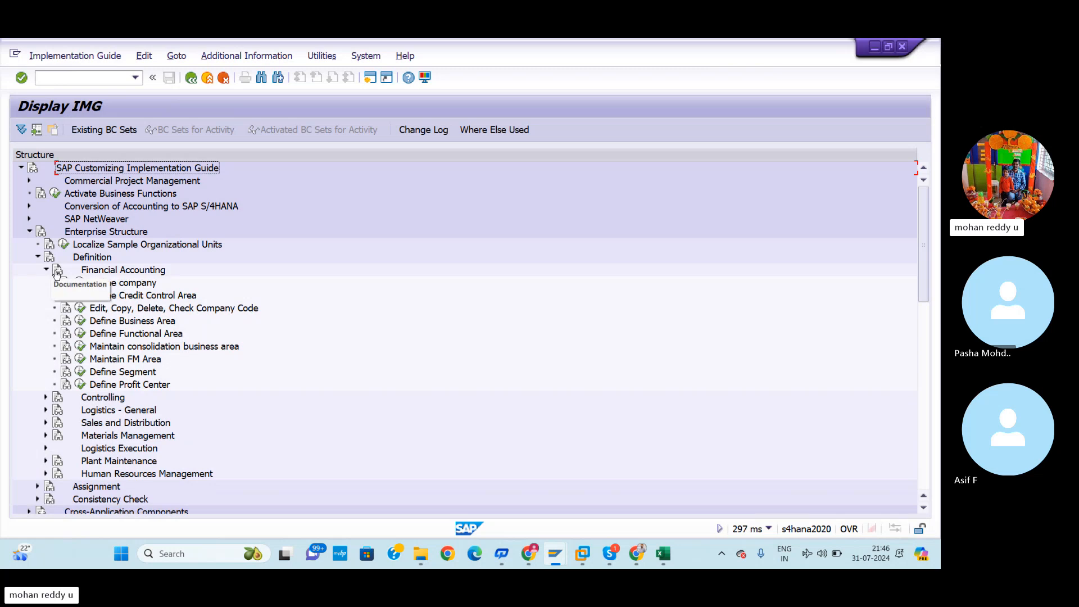
left_click(80, 308)
double_click(69, 226)
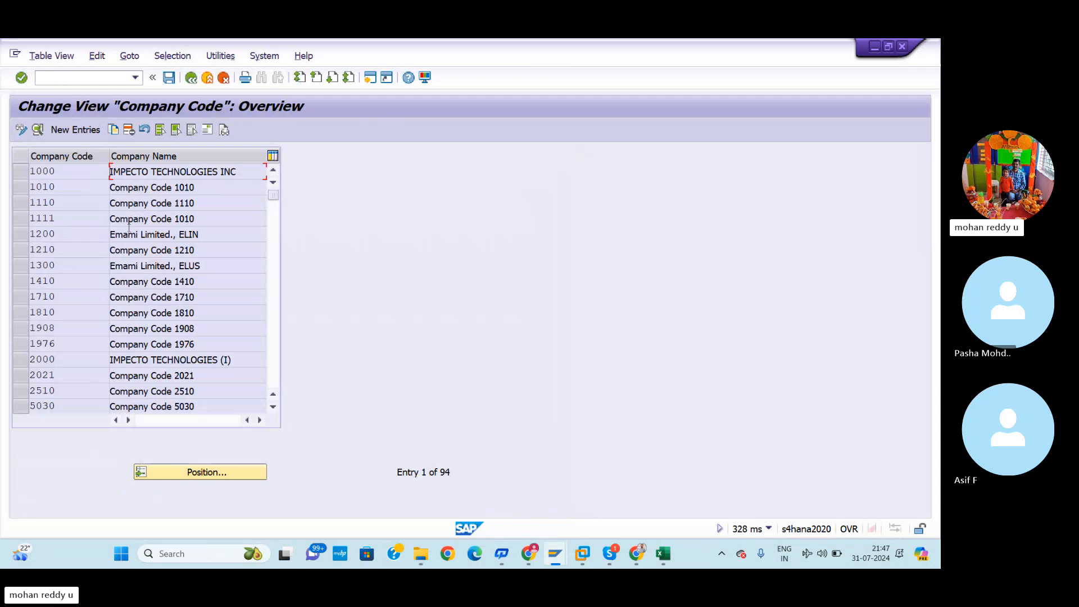
Start a new company code entry and enter REDI as the company code, as given in the Excel plan
left_click(87, 132)
key("alt+Tab")
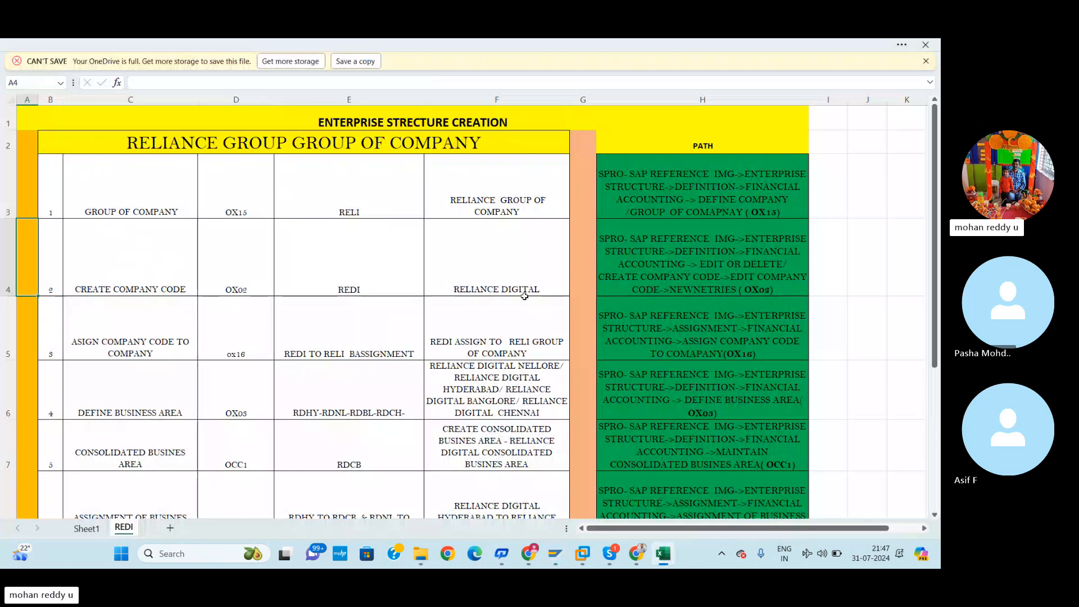
key("alt+Tab")
type("re")
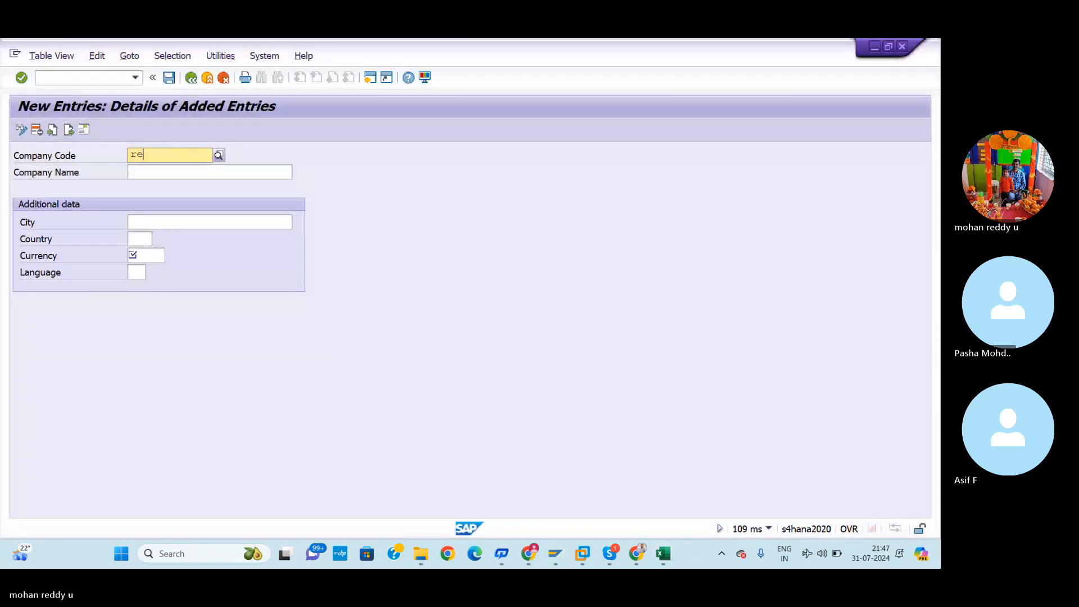
type("di")
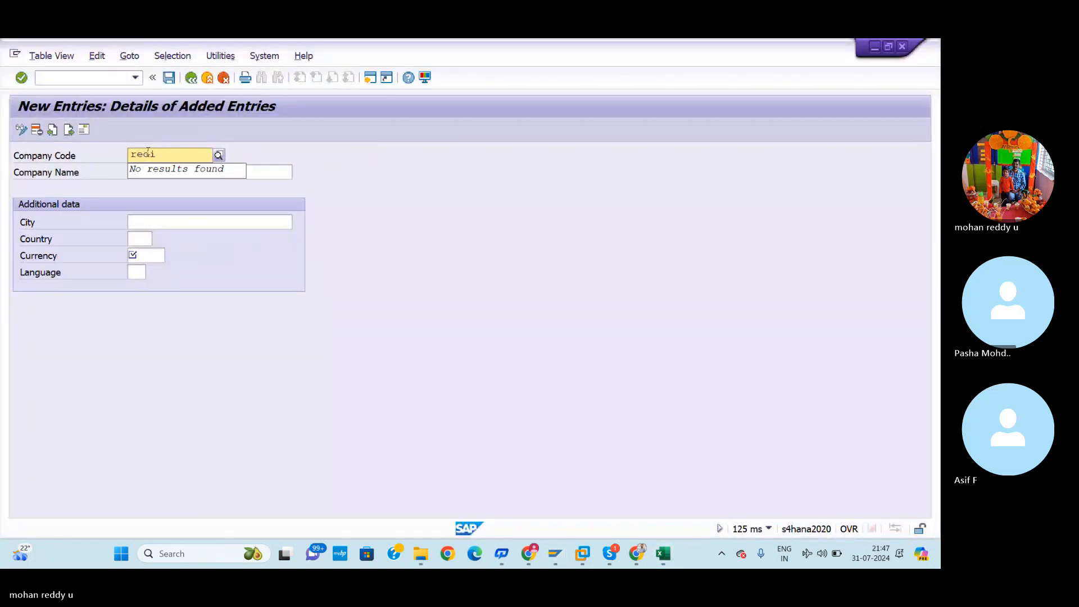
key("BackSpace")
key("BackSpace")
key("Return")
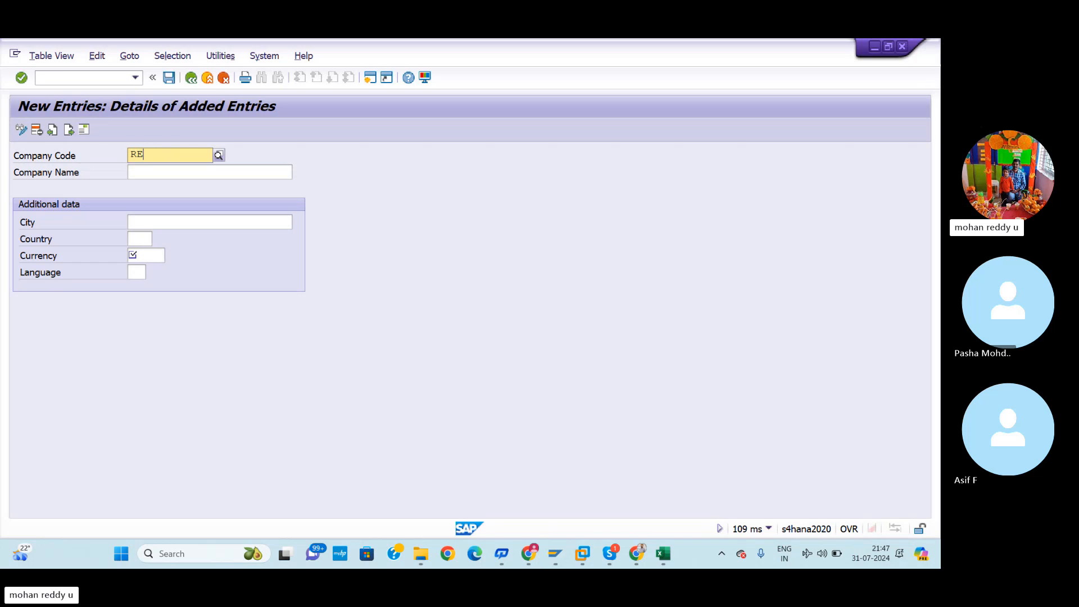
type("DI")
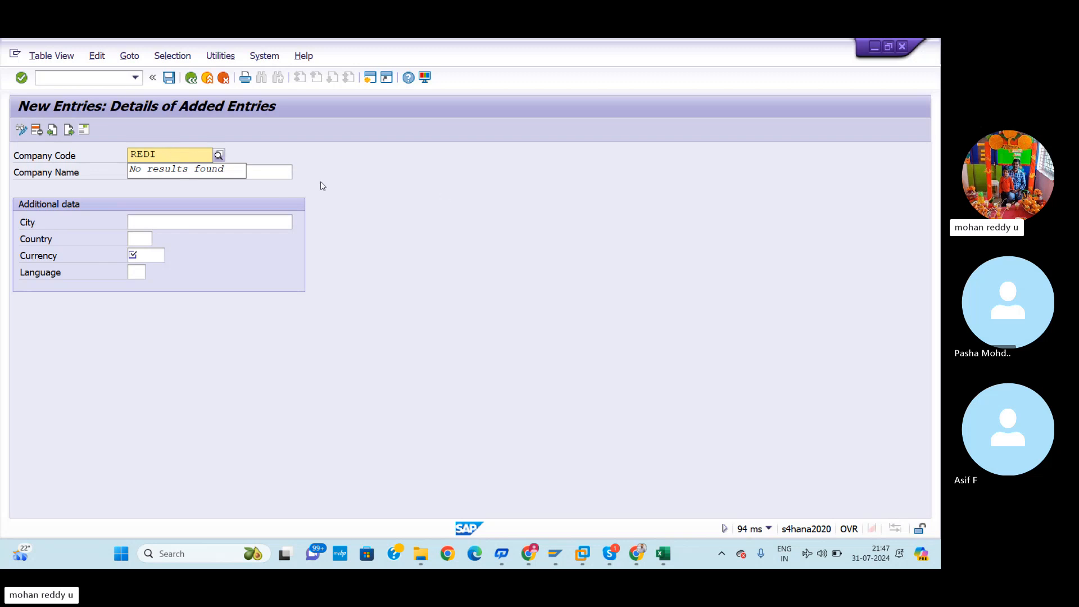
key("Return")
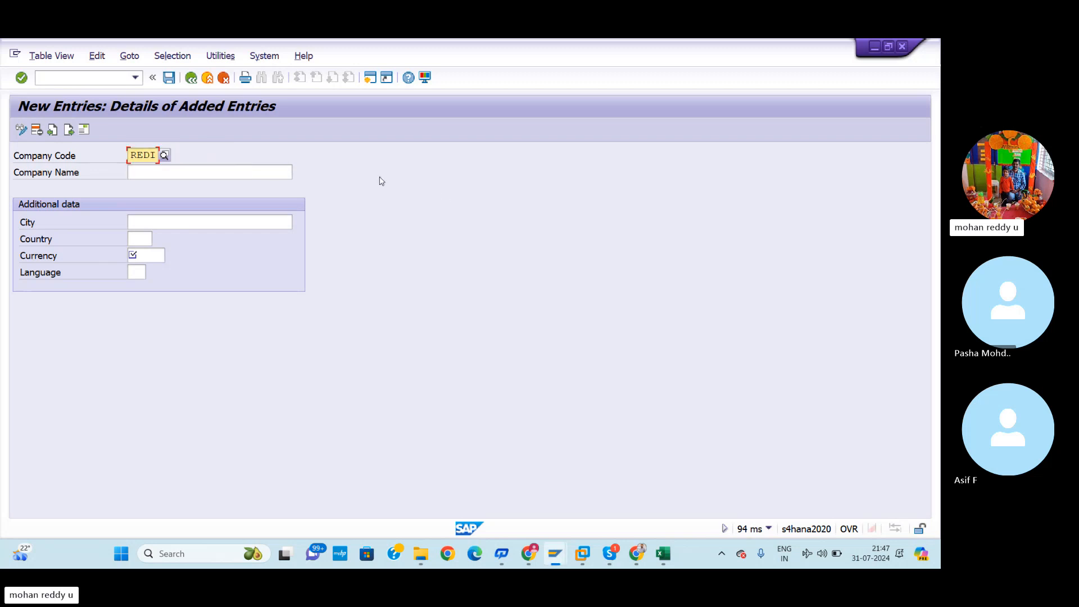
Copy RELIANCE DIGITAL from the Create Company Code row of the Excel plan into the new entry's company name
left_click(162, 171)
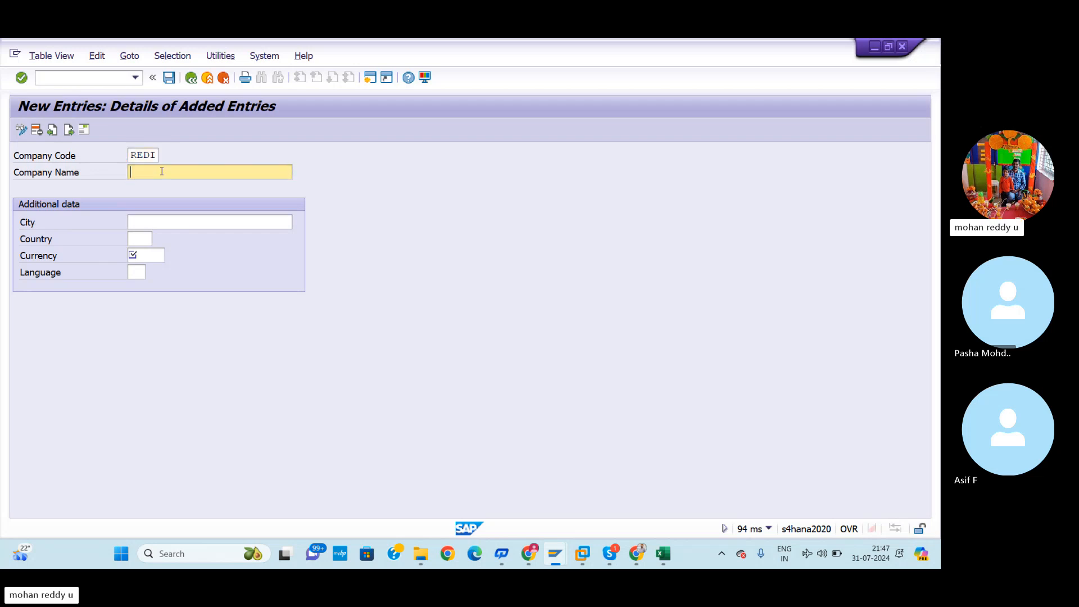
key("alt+Tab")
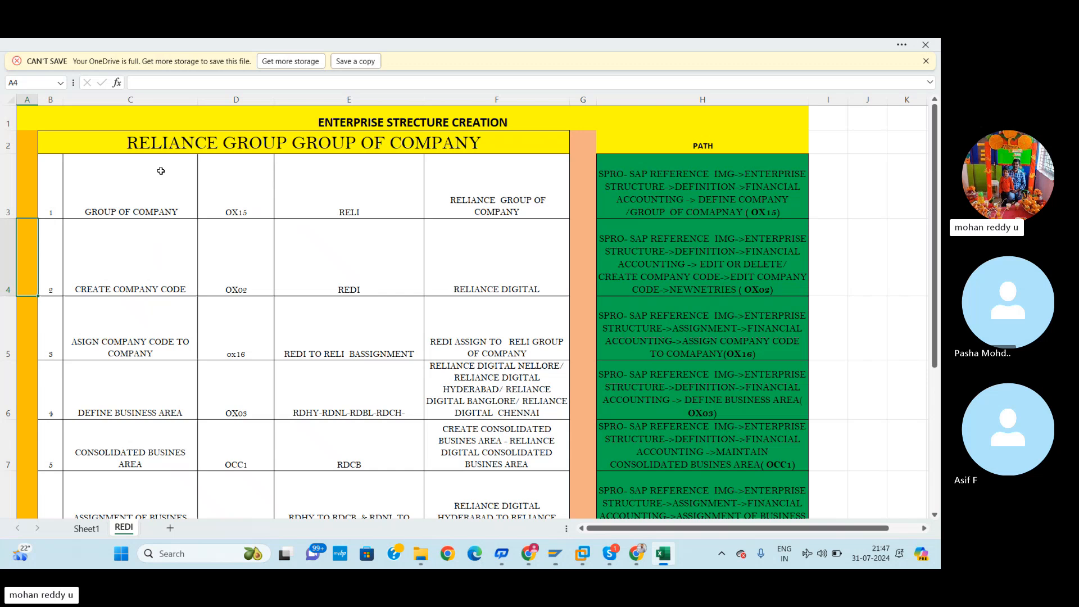
double_click(542, 290)
left_click_drag(542, 290, 436, 285)
key("ctrl+c")
key("alt+Tab")
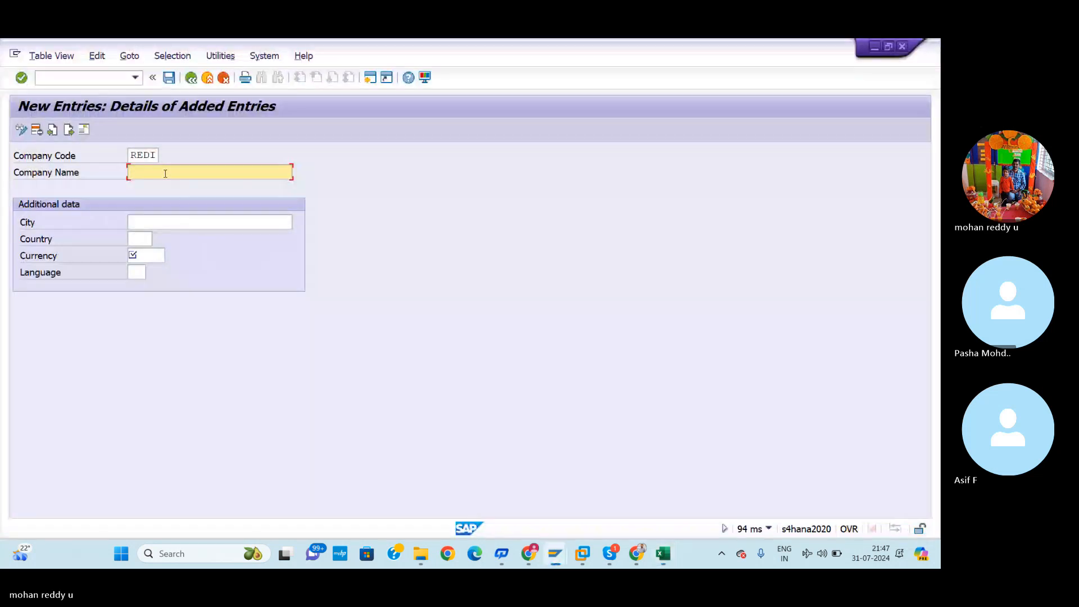
key("ctrl+v")
Set the city of company code REDI to the suggested value NELLOE
left_click(175, 224)
key("alt+Tab")
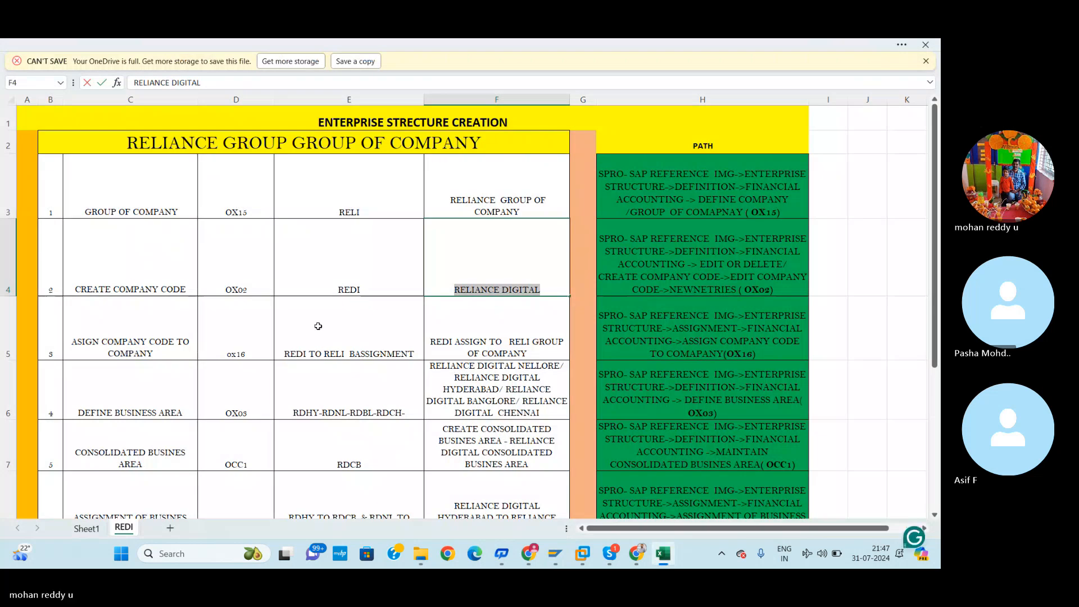
key("alt+Tab")
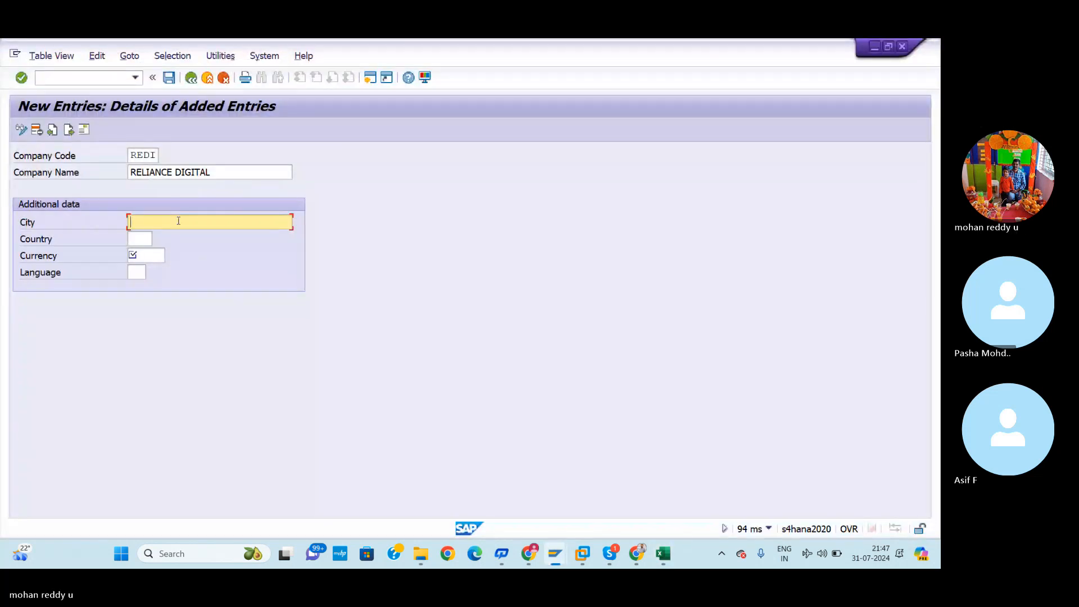
type("NEL")
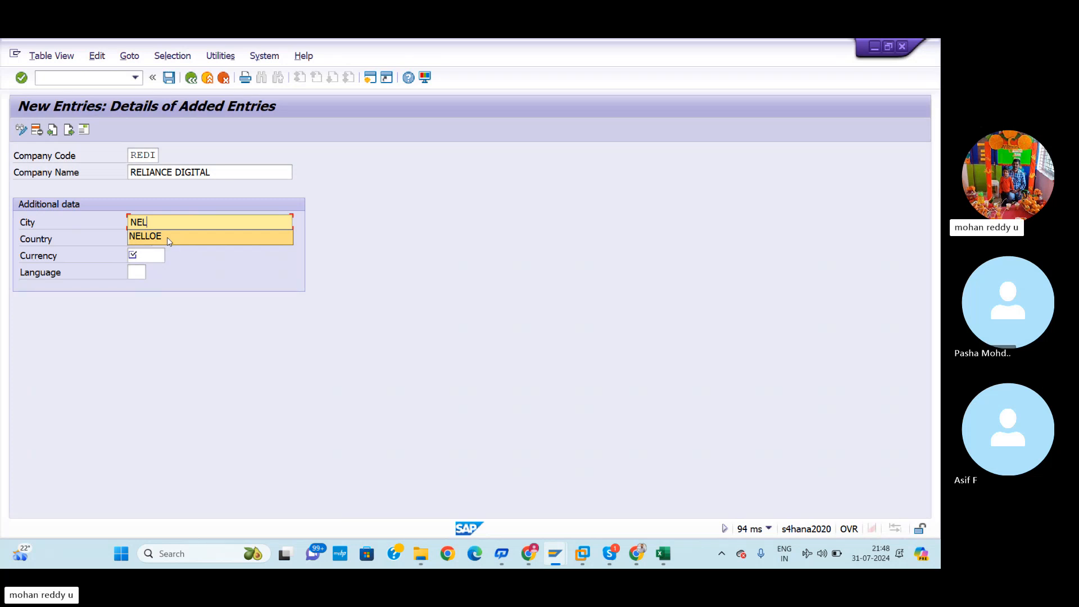
left_click(169, 237)
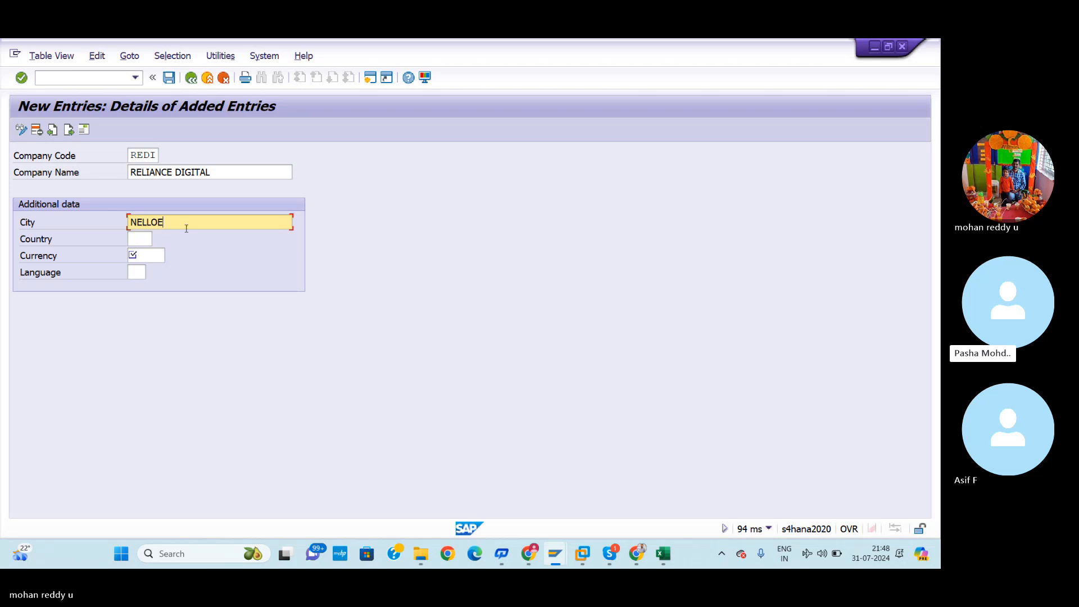
Set the company code's country to IN (India) and its currency to INR (Indian Rupee)
left_click(140, 240)
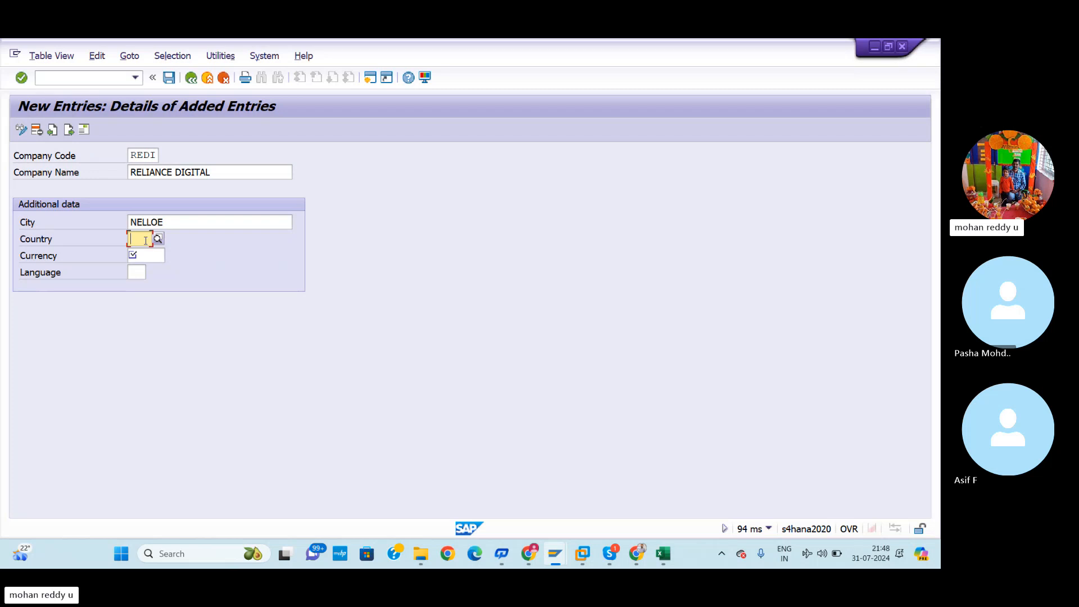
type("IN")
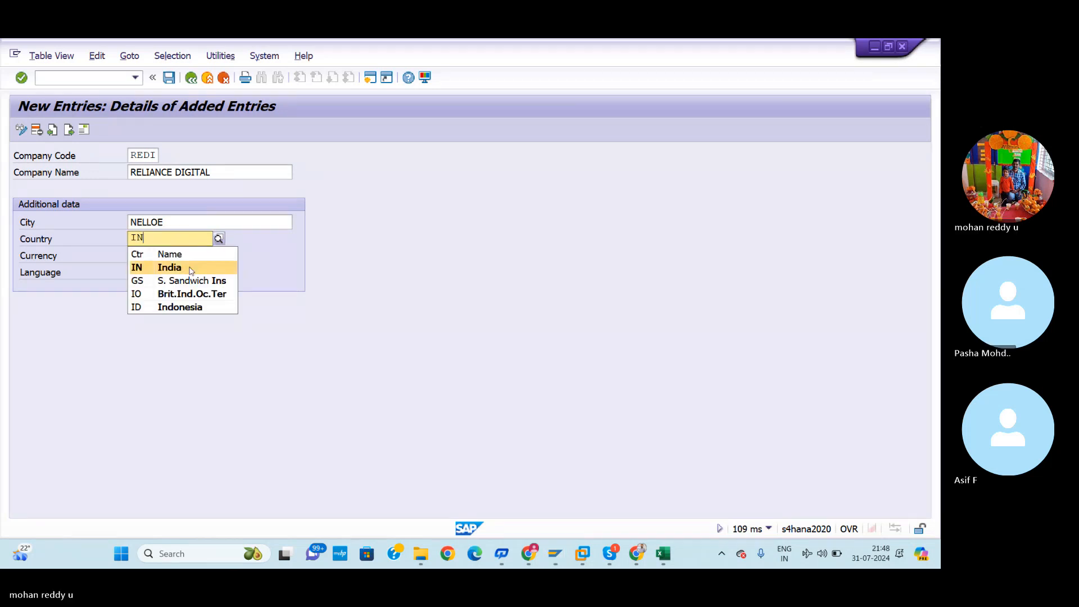
left_click(190, 270)
left_click(139, 255)
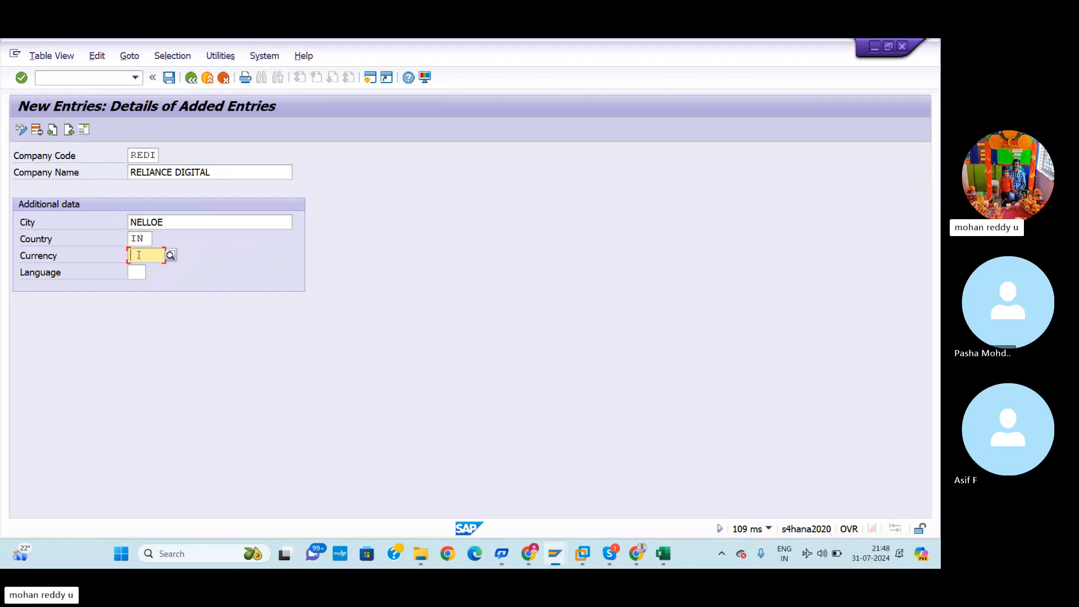
type("INR")
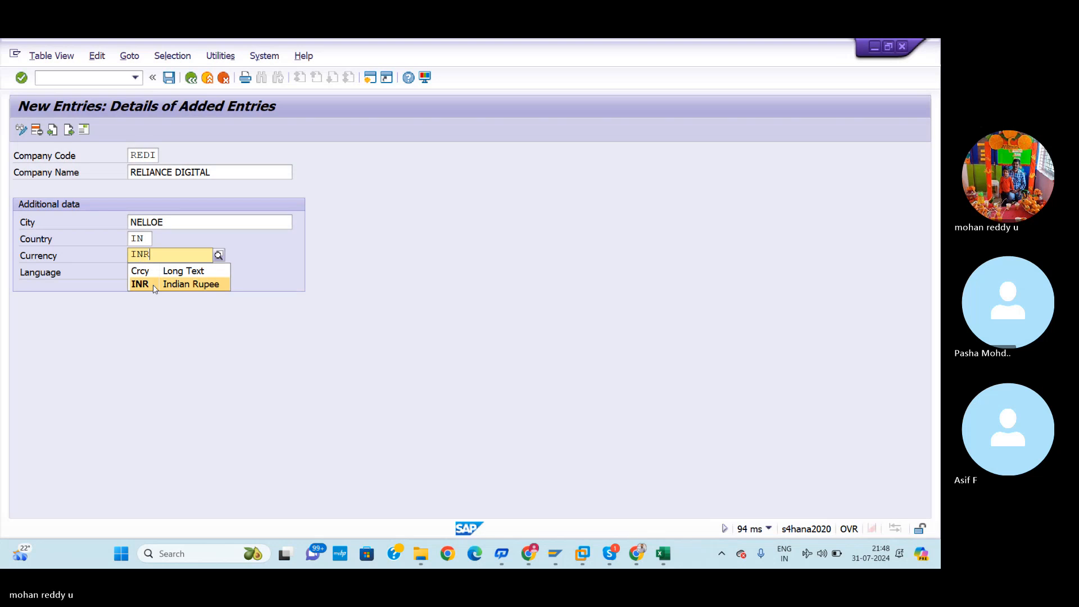
left_click(154, 286)
left_click(139, 273)
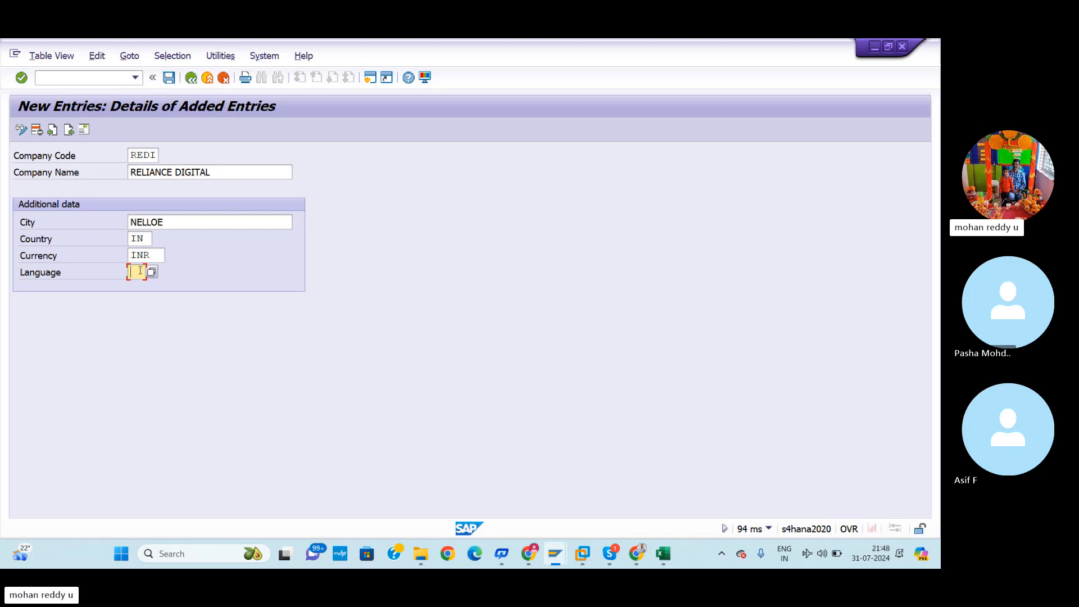
type("IN")
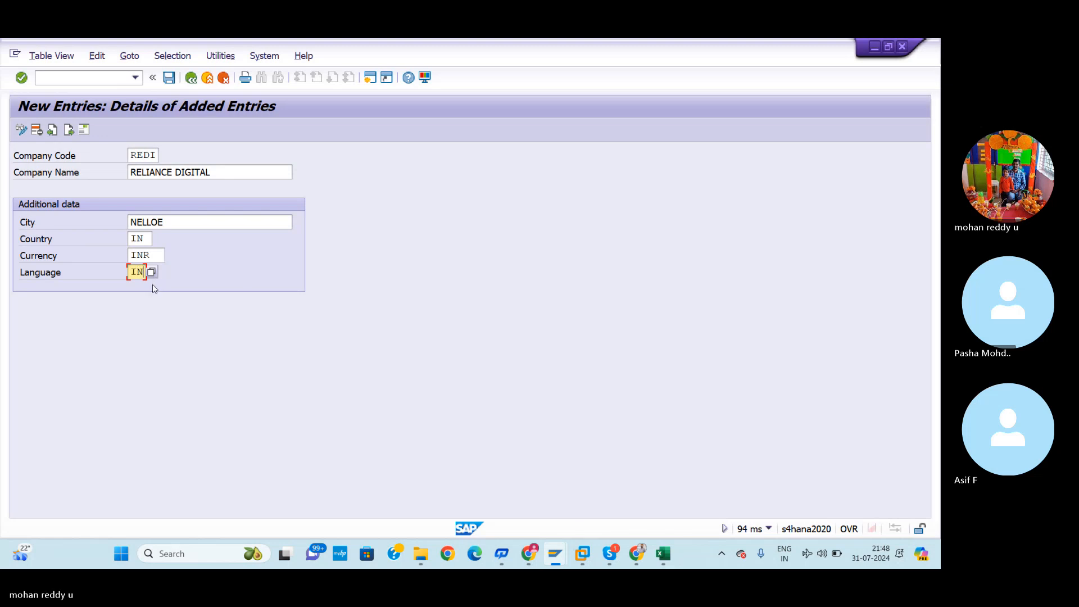
key("Return")
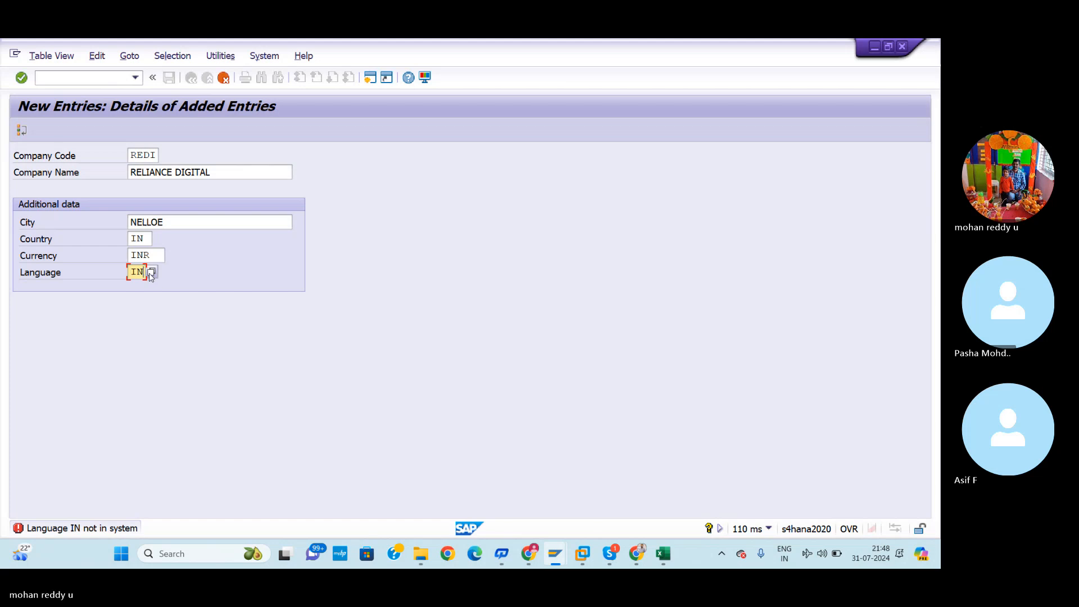
key("BackSpace")
key("BackSpace")
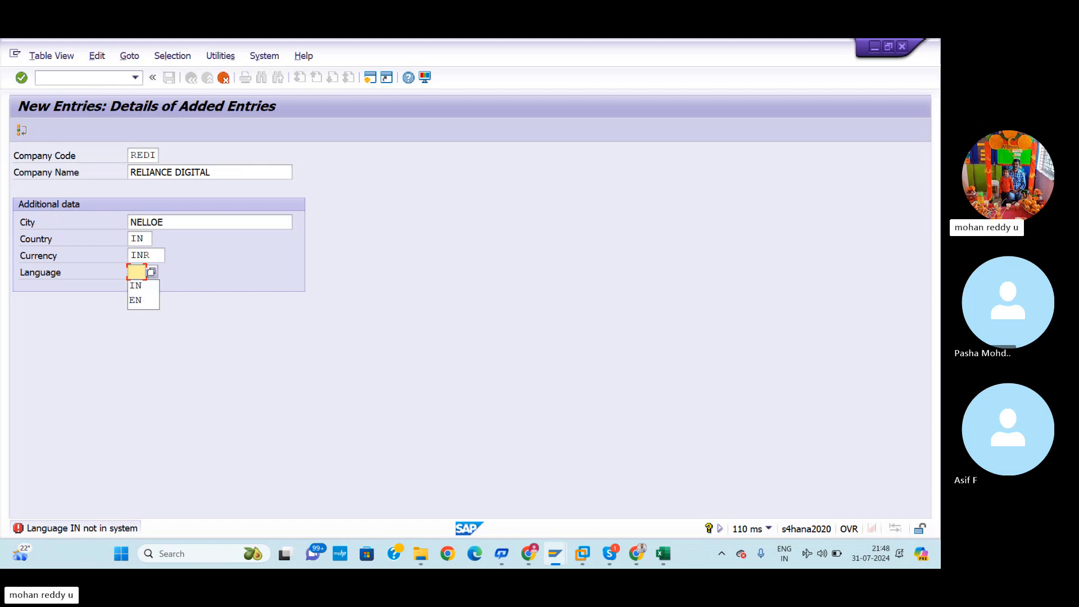
Set the language of company code REDI to EN and save the new entry
type("EN")
key("Return")
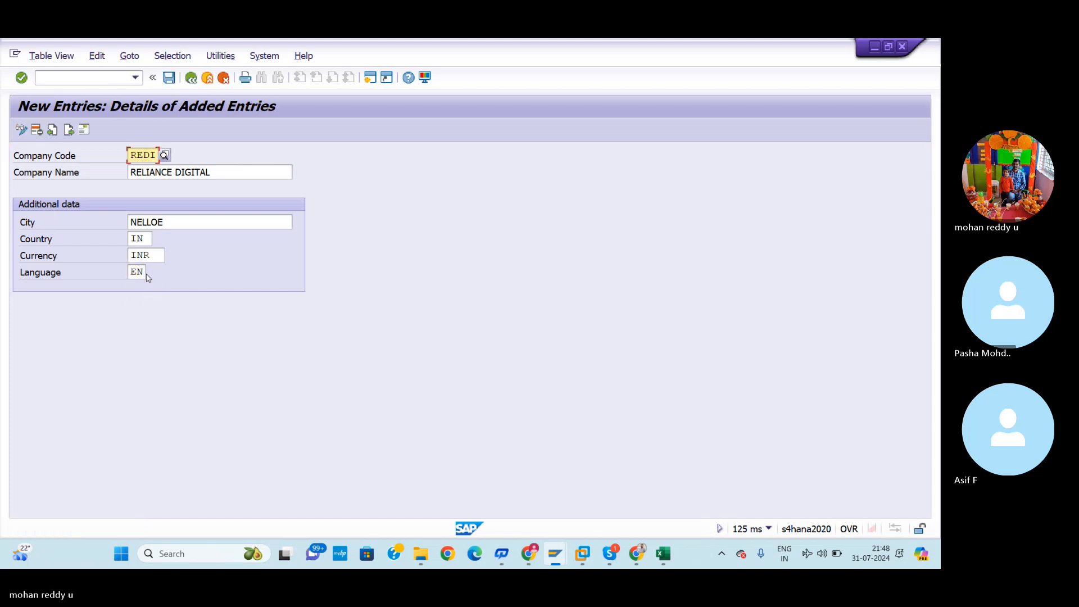
left_click(169, 78)
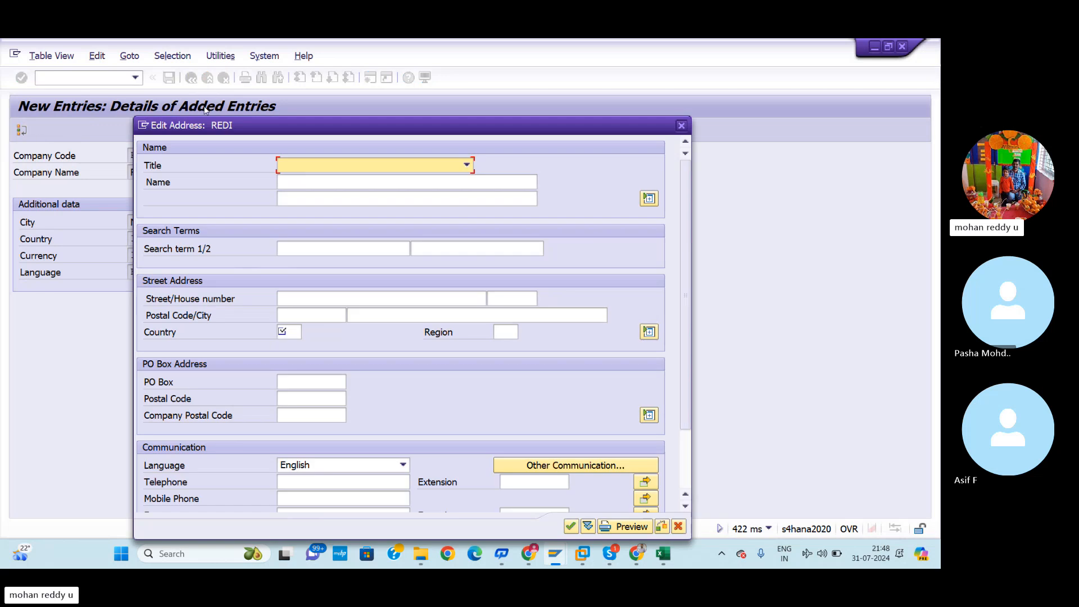
Set the address title to Company and paste RELIANCE DIGITAL as the name
left_click(332, 168)
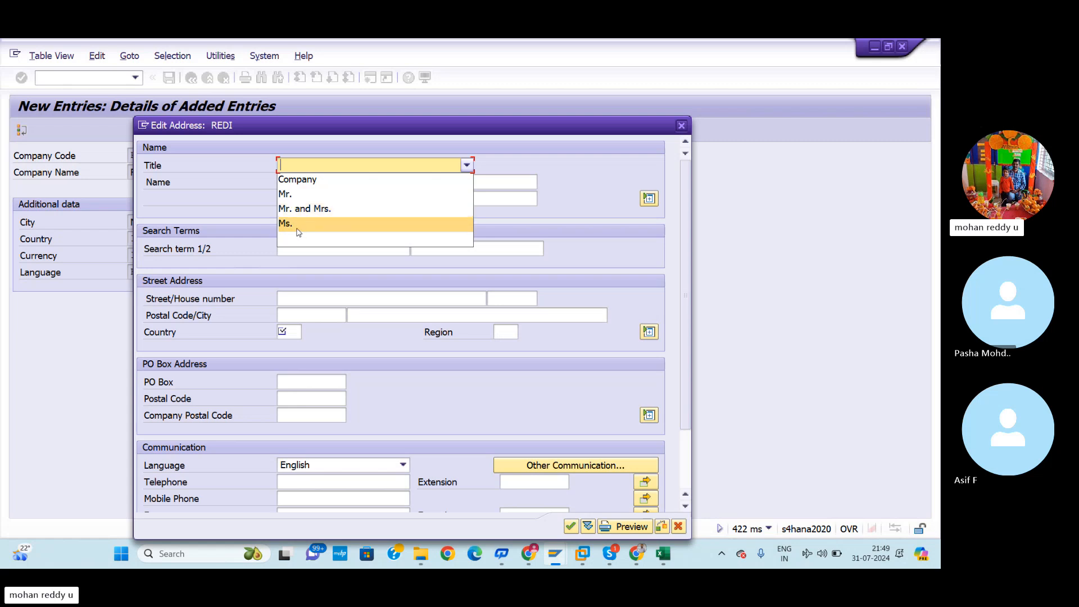
left_click(302, 181)
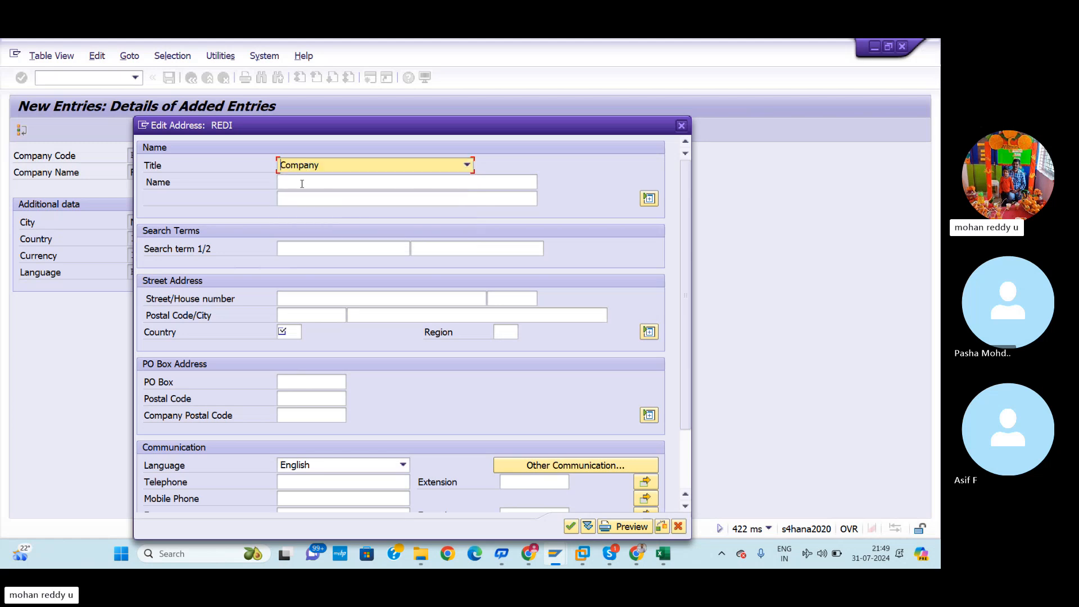
left_click(302, 182)
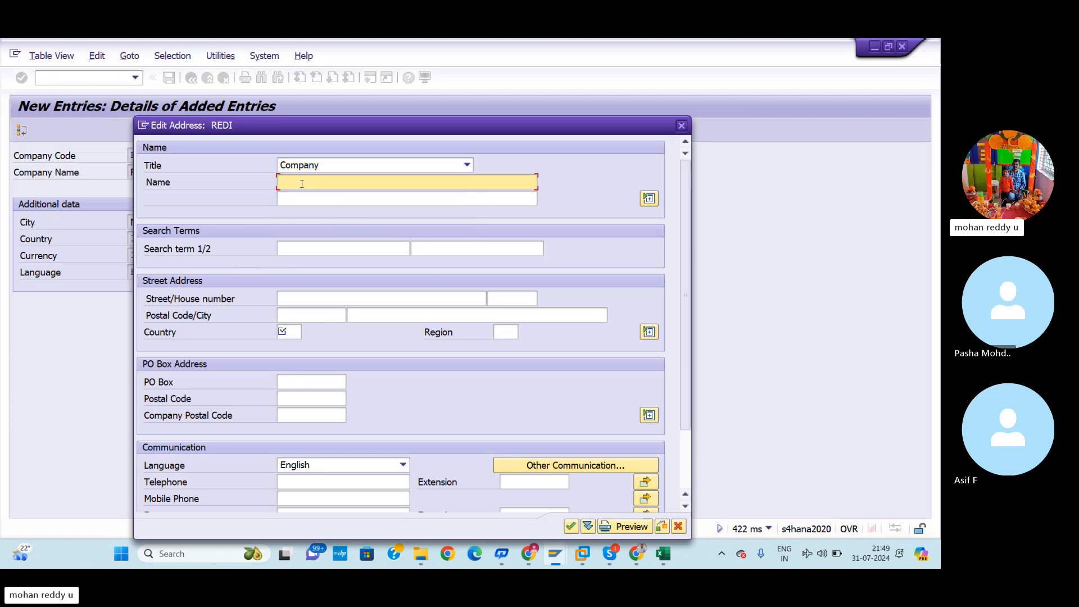
key("ctrl+v")
Enter the street name and house number in the company's street address
left_click(311, 301)
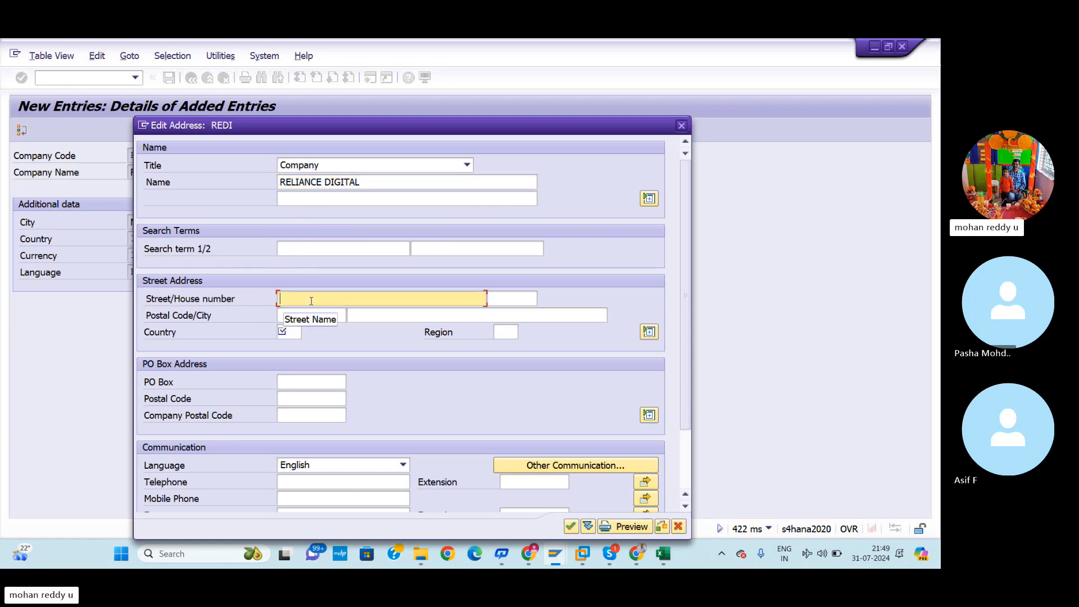
type("1")
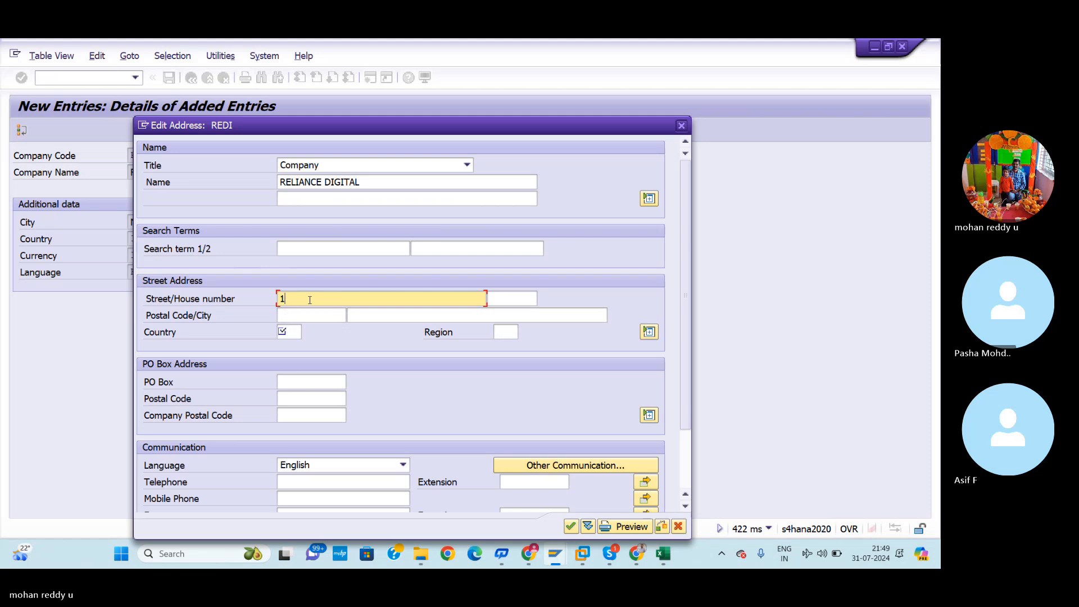
type("ST STREET")
left_click(498, 301)
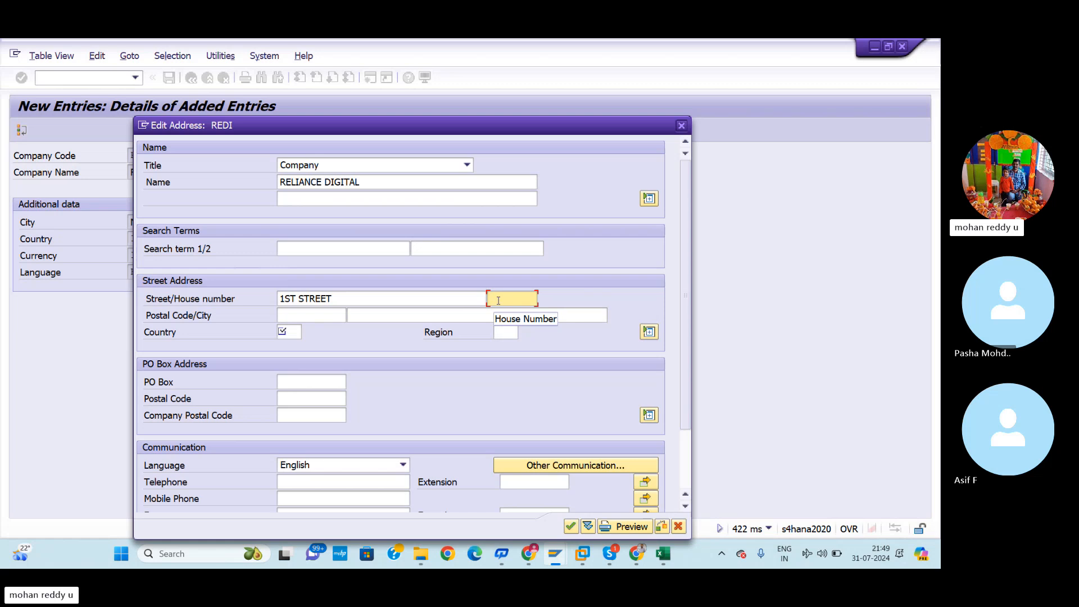
type("1-54")
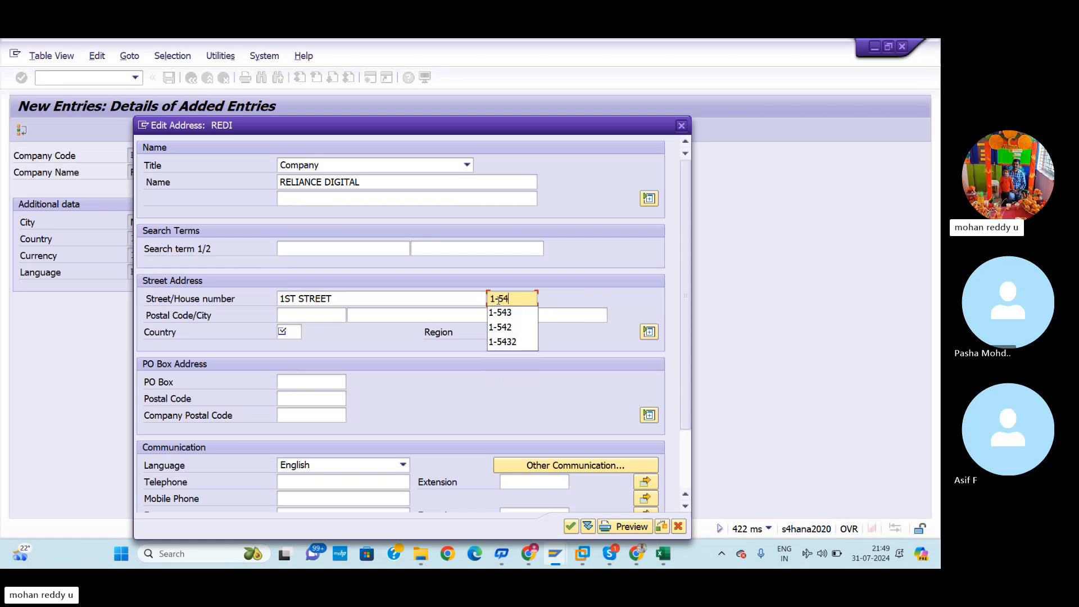
type("3")
left_click(500, 313)
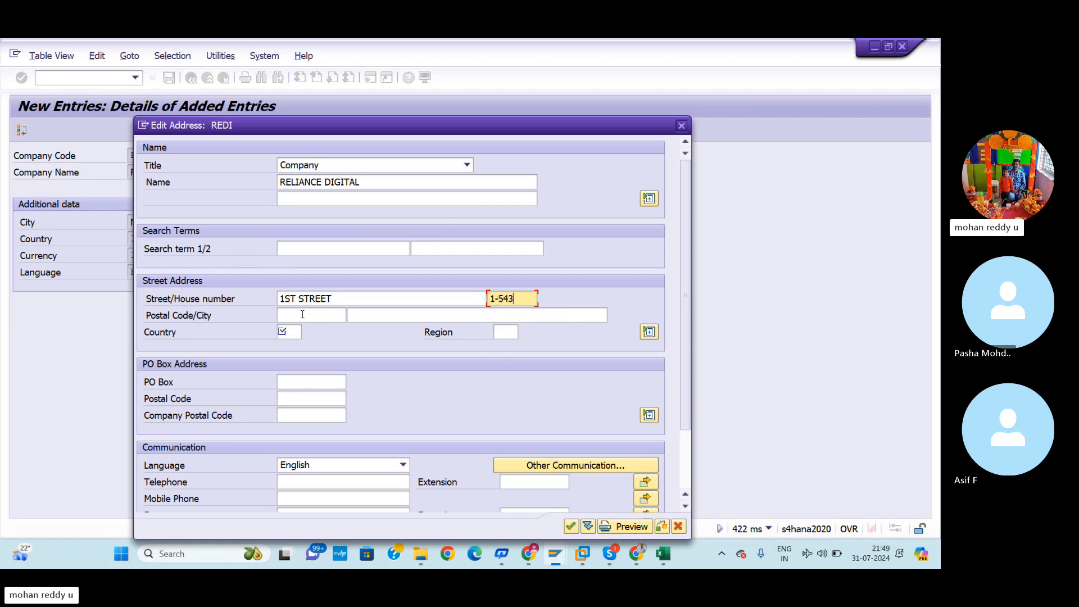
Enter the postal code and city in the company's street address
left_click(292, 314)
type("524003")
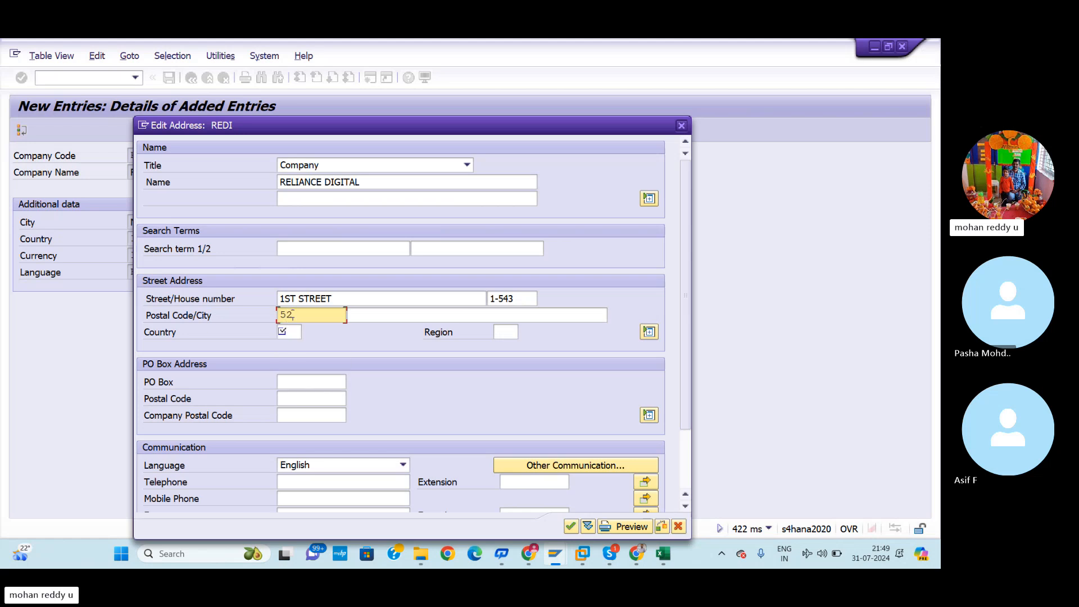
left_click(396, 316)
type("NELLORE")
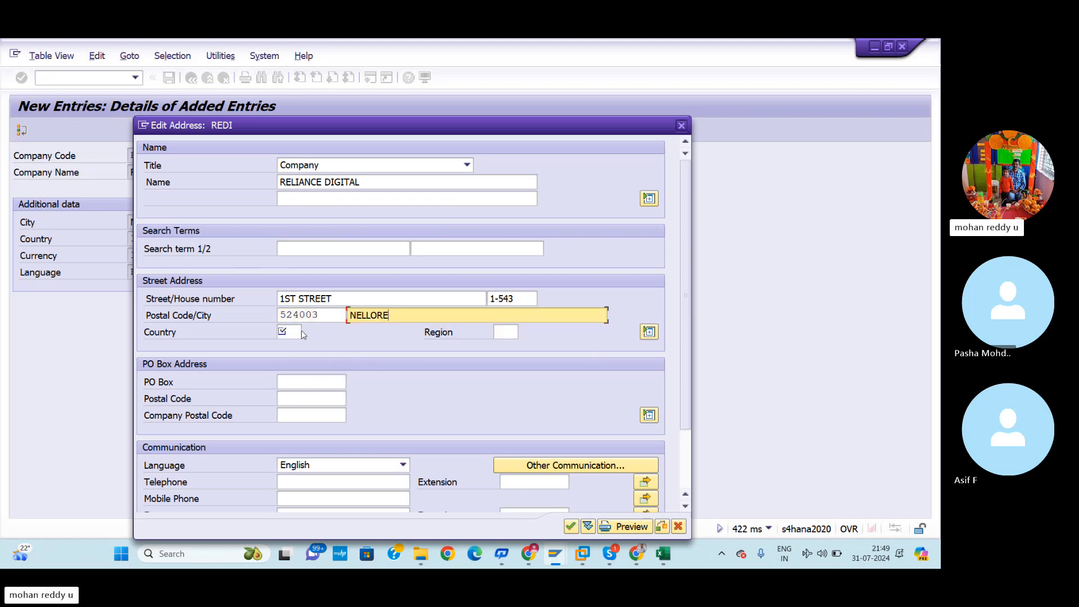
Set the address country to IN (India) and choose Andra Pradesh (AP) as the region
left_click(304, 333)
type("IN")
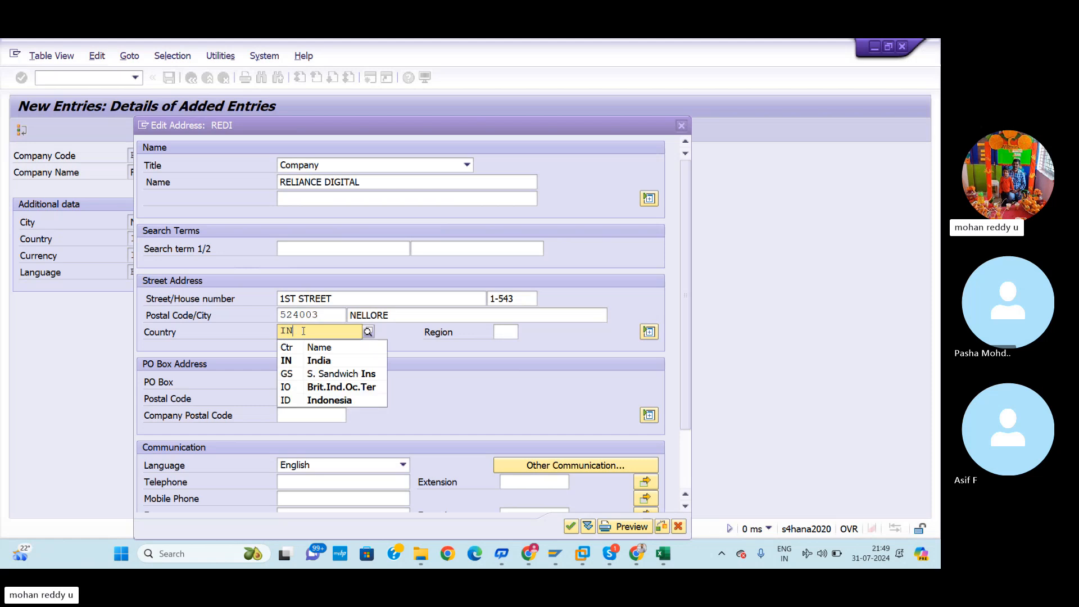
left_click(322, 361)
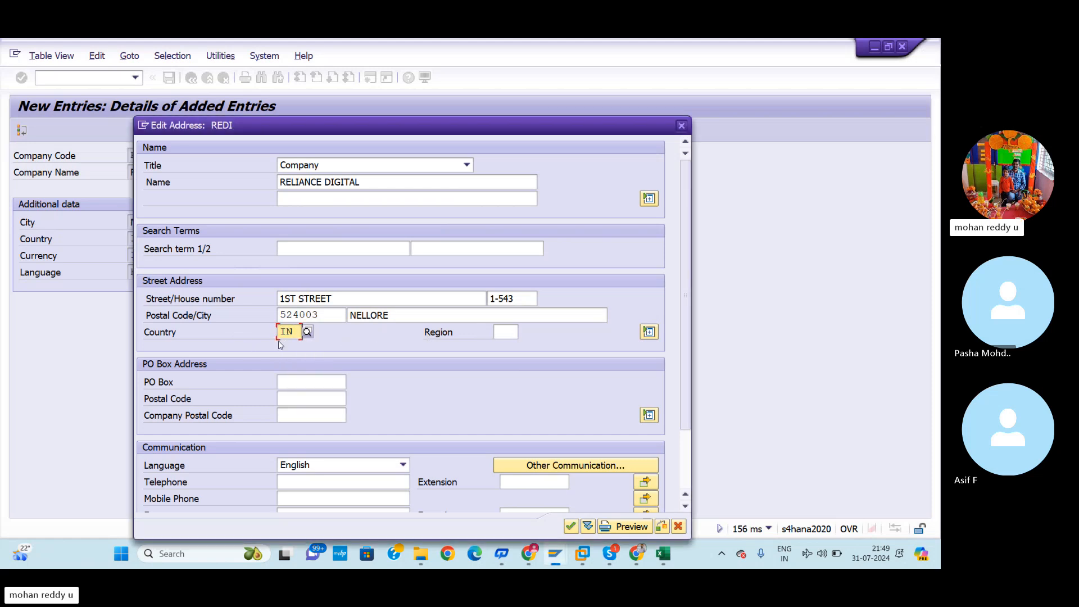
left_click(505, 332)
left_click(524, 332)
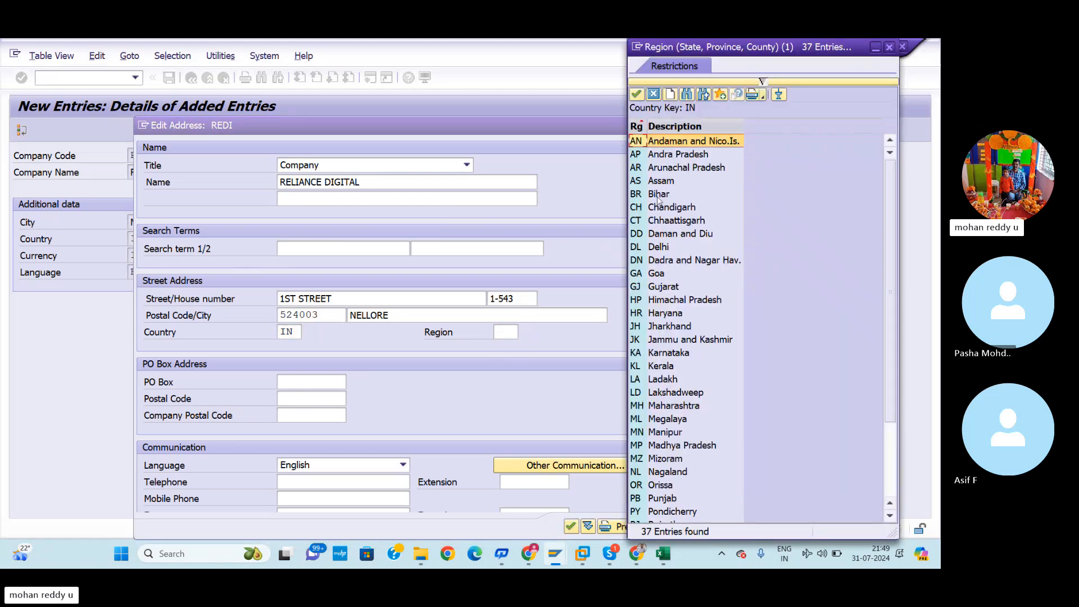
left_click(677, 154)
left_click(636, 94)
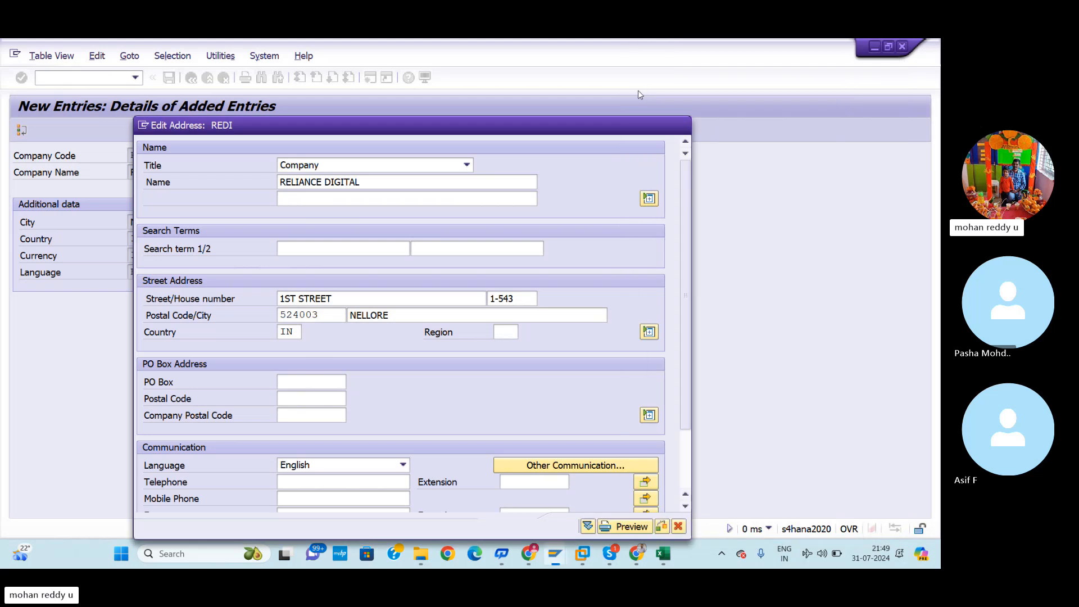
Enter the PO box number and its postal code in the PO box address
left_click(303, 383)
type("524003")
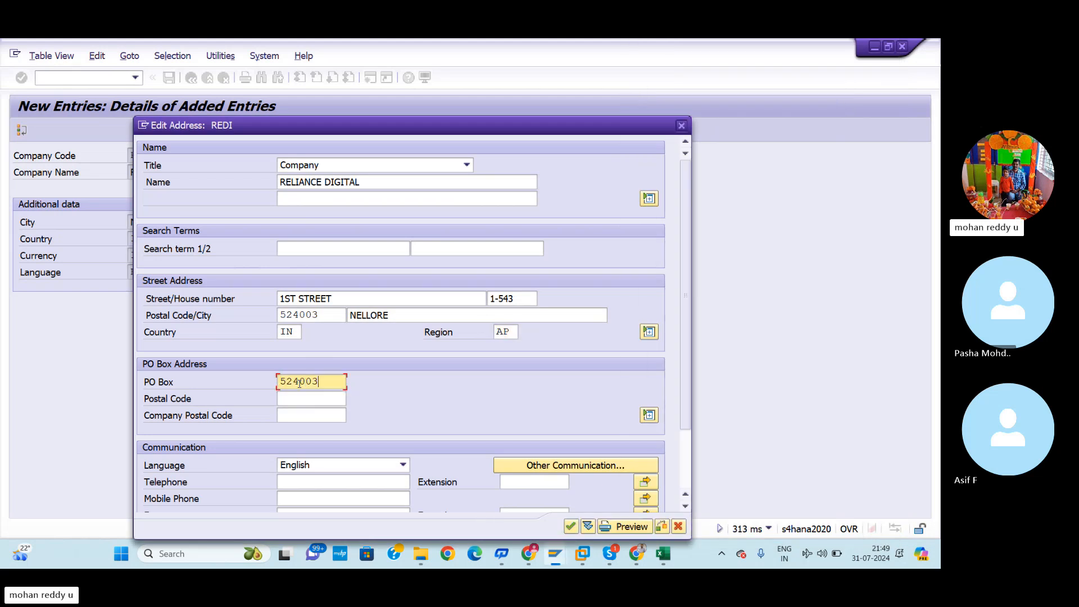
left_click(296, 399)
type("524003")
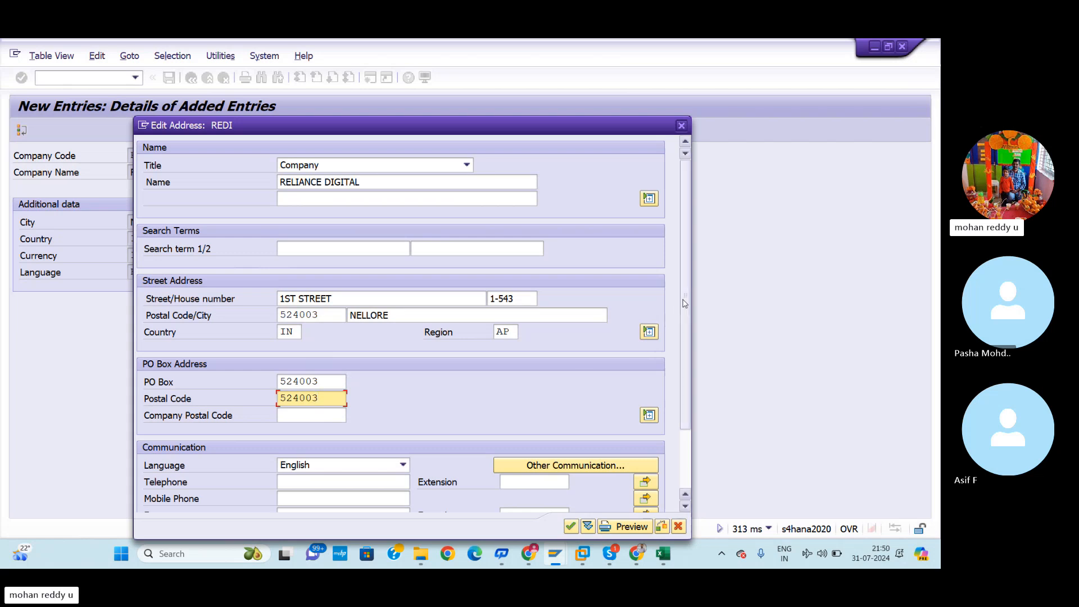
Confirm the REDI address and save the company code under the INFY customizing request
left_click_drag(684, 303, 688, 358)
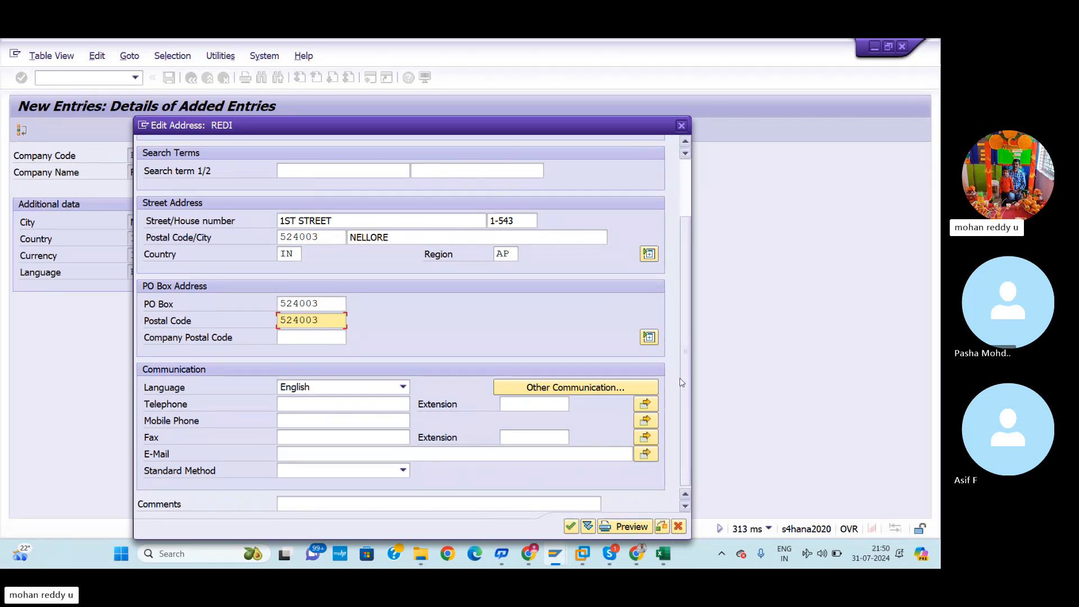
left_click(570, 526)
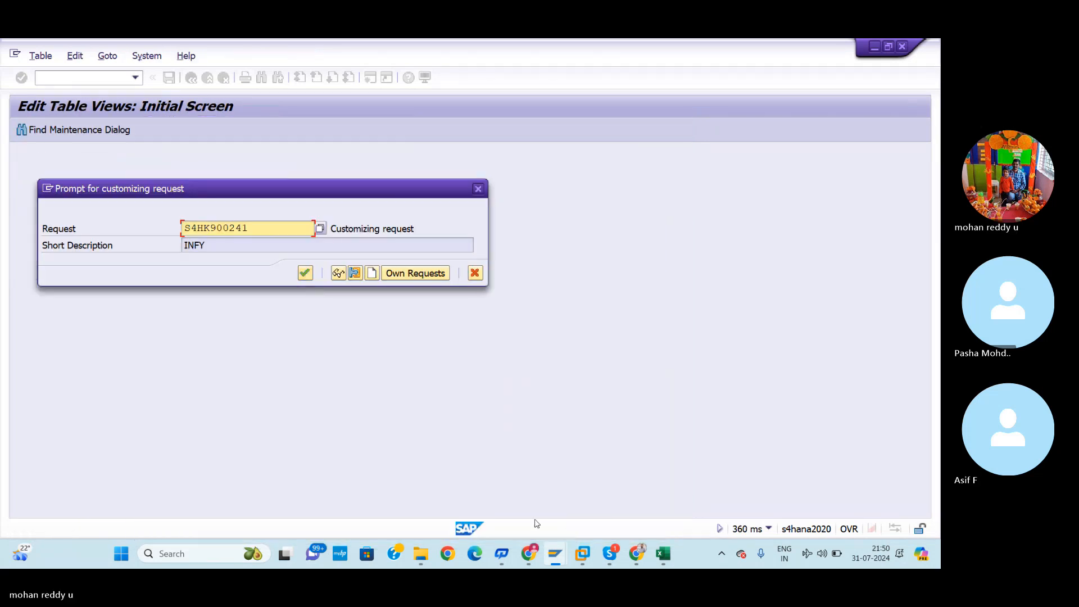
left_click(304, 272)
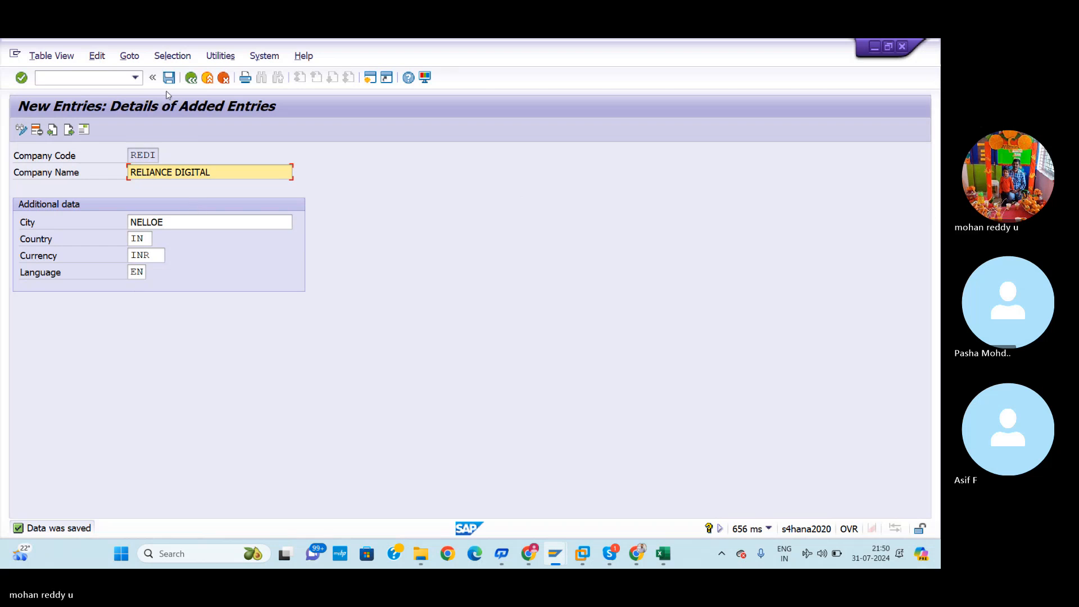
Leave the company code entry, close the activity selection and return to the IMG structure
left_click(191, 81)
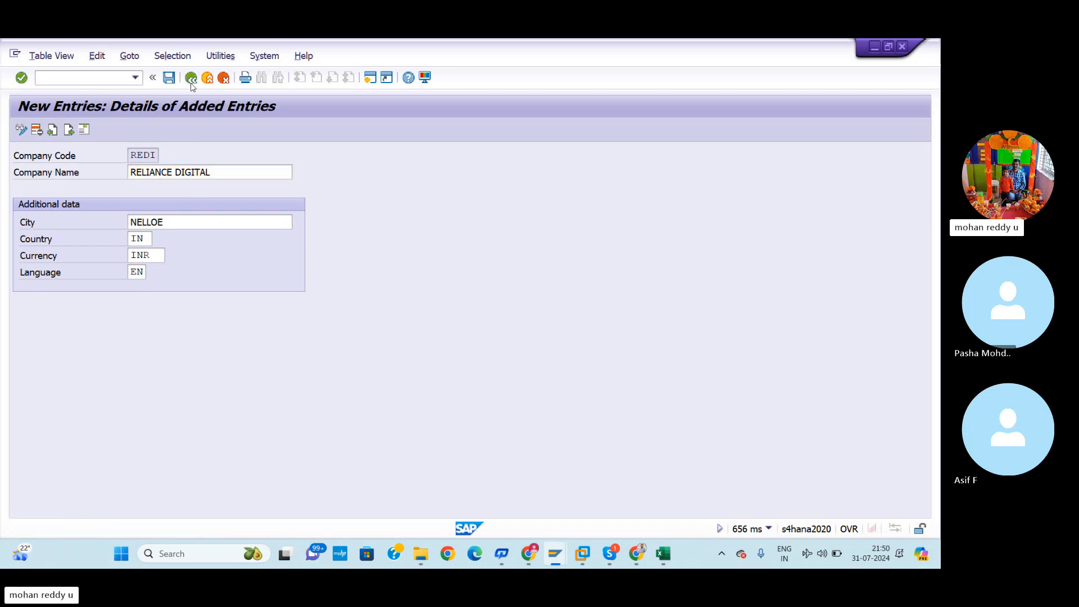
left_click(195, 78)
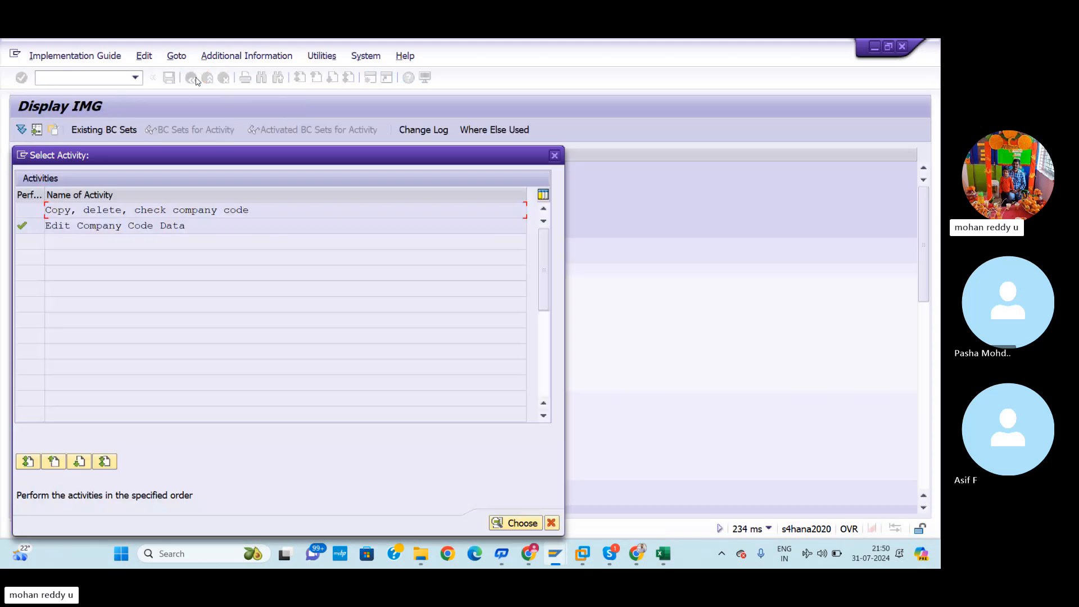
left_click(554, 155)
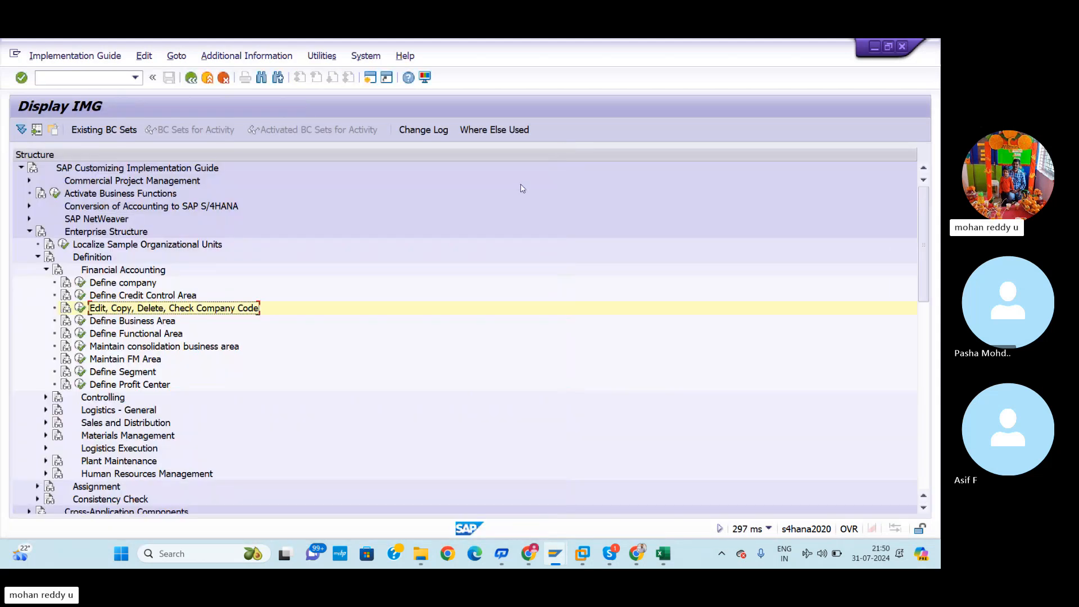
Check the Excel plan's row on assigning the company code to the company for its transaction code, and return to SAP
key("alt+Tab")
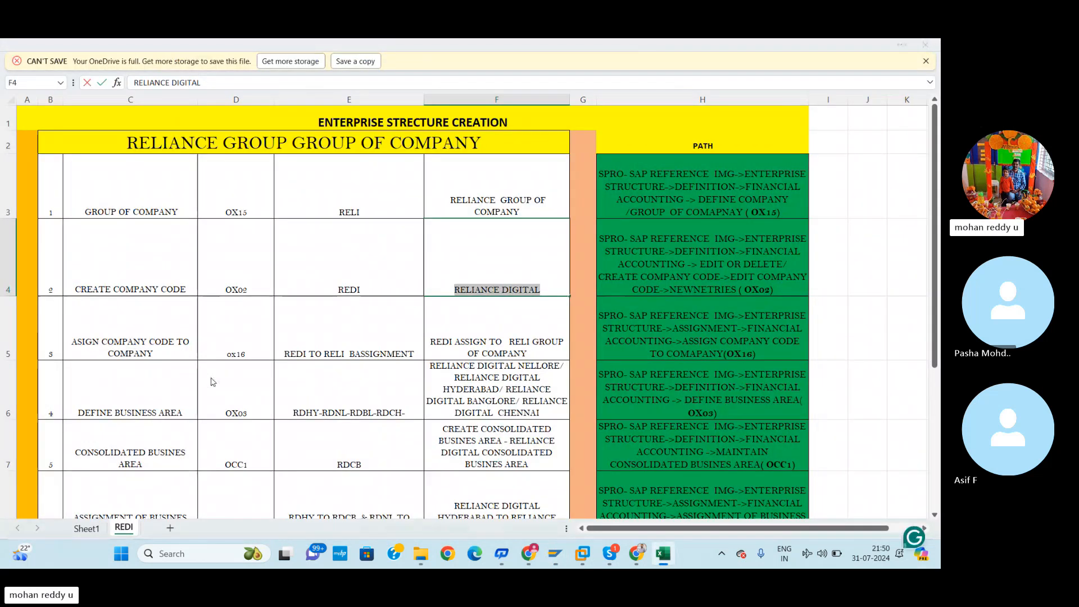
key("alt+Tab")
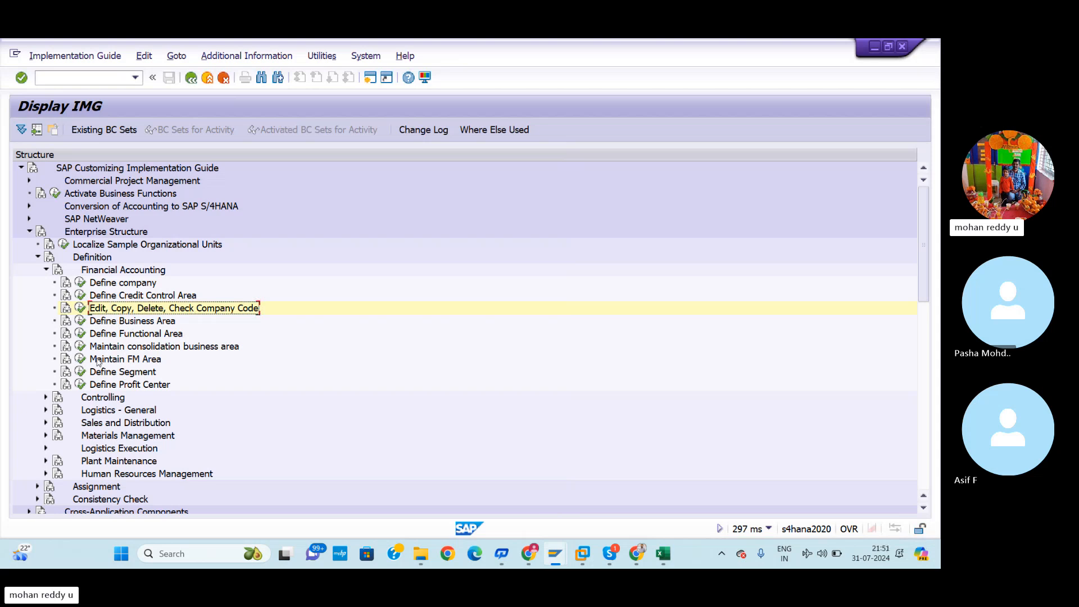
key("alt+Tab")
left_click(27, 350)
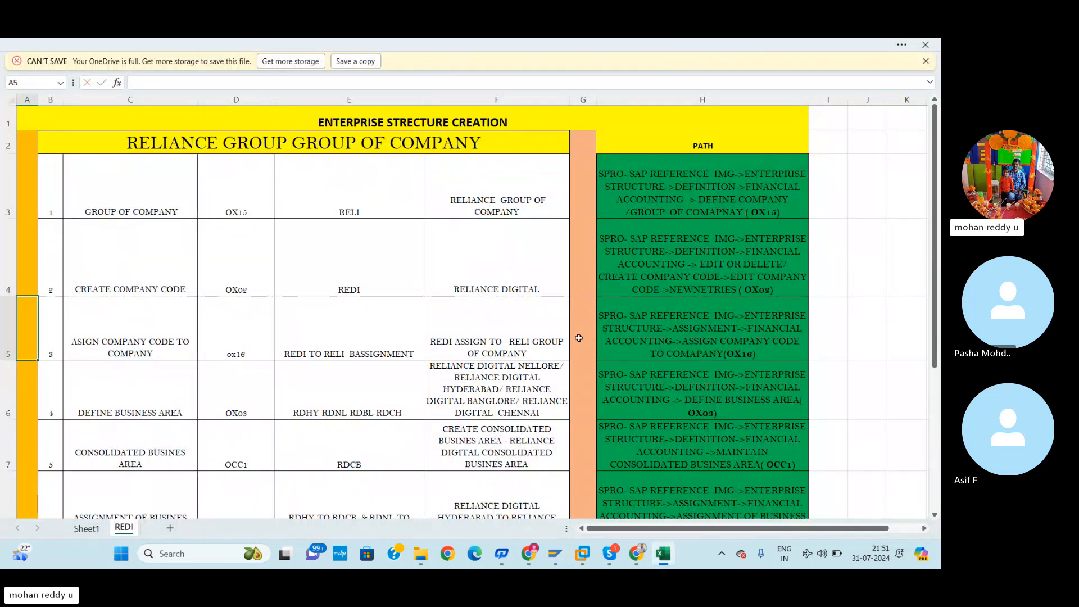
key("shift+space")
key("alt+Tab")
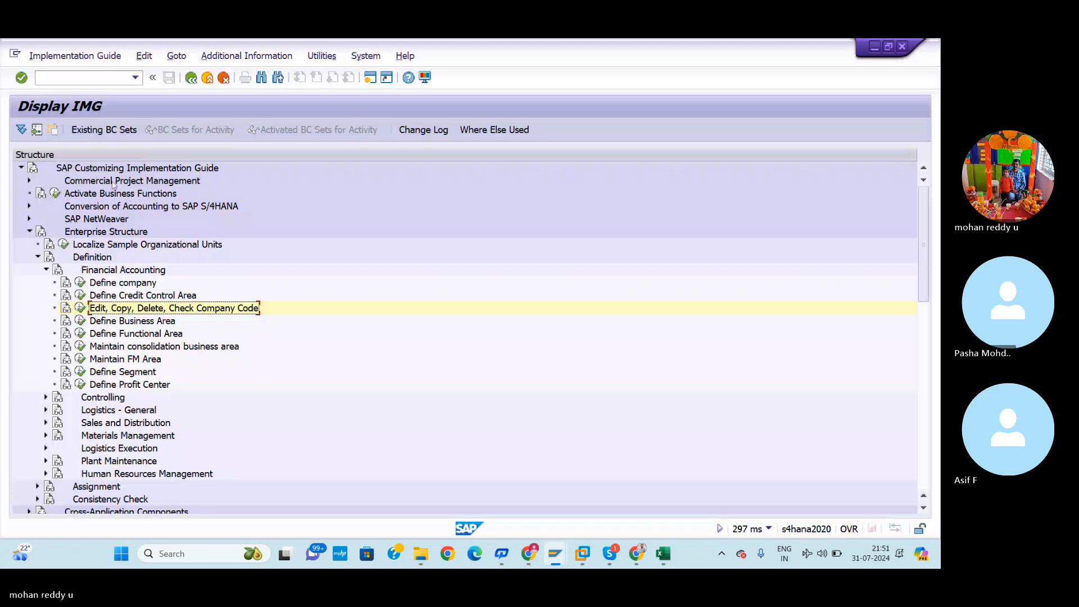
Open transaction OX16 for assigning company codes to companies with /NOX16 and choose to display the locked data
left_click(89, 79)
type("/NO")
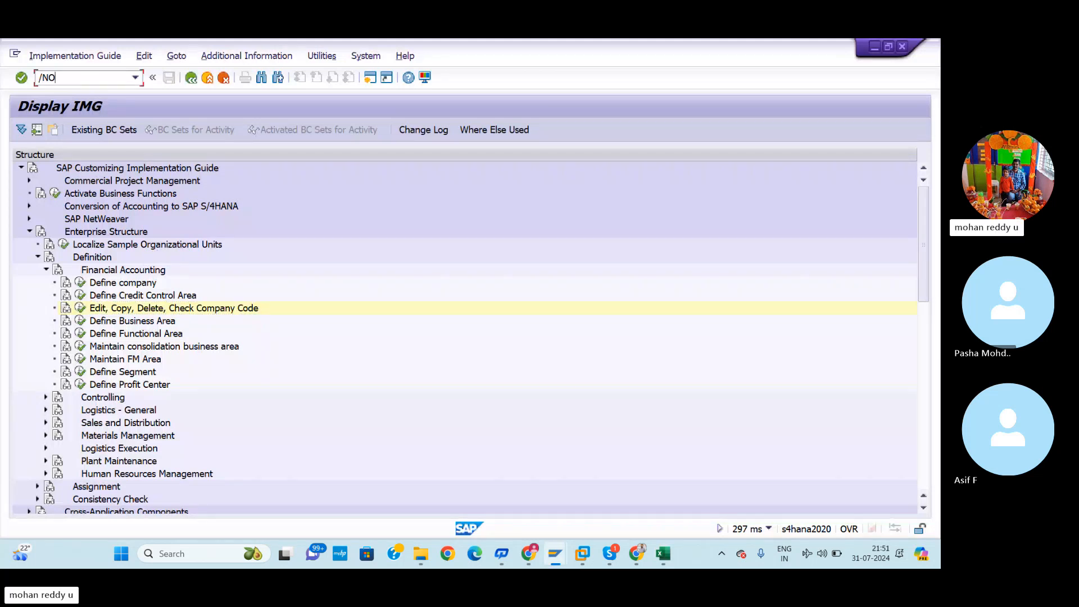
type("BY6")
key("Return")
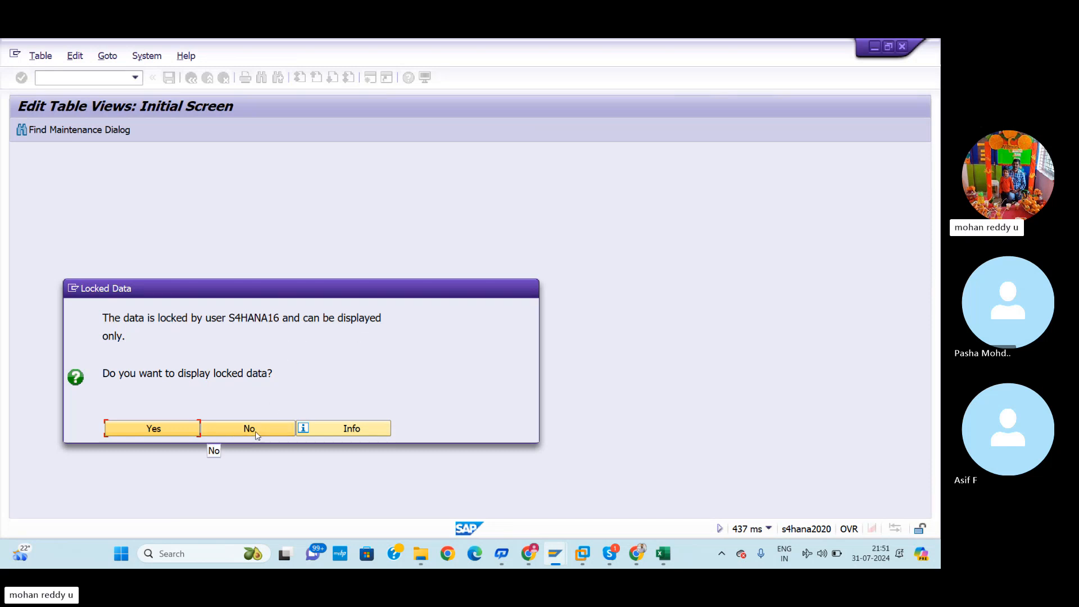
left_click(158, 433)
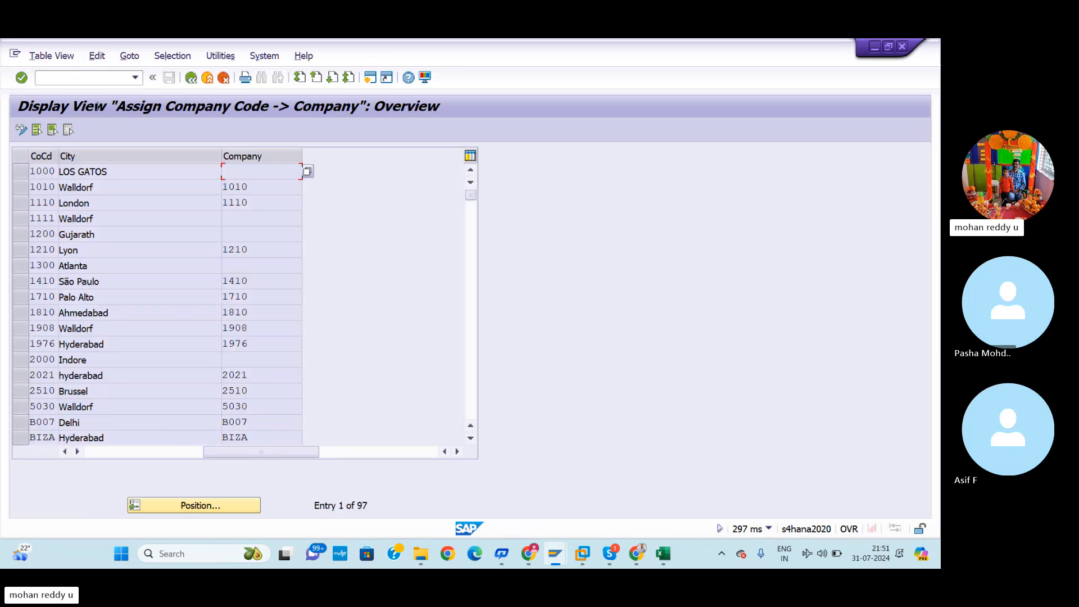
Open transaction SM12 with /NSM12, clear the user name criterion and search the lock entries of client 800
left_click(79, 77)
type("/NSM12")
key("Return")
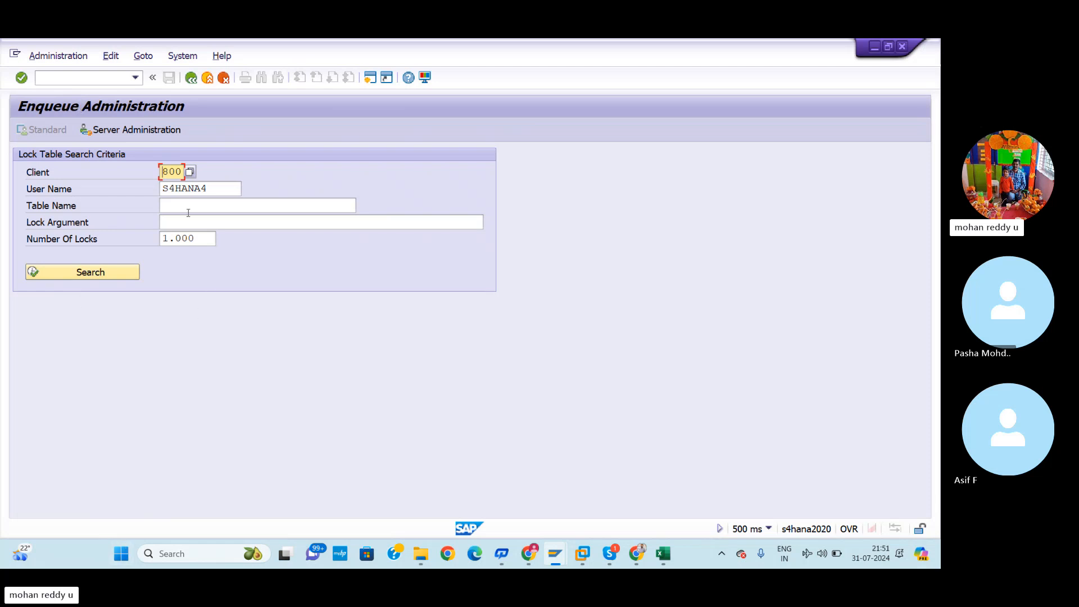
left_click_drag(214, 187, 157, 192)
key("Delete")
left_click(110, 275)
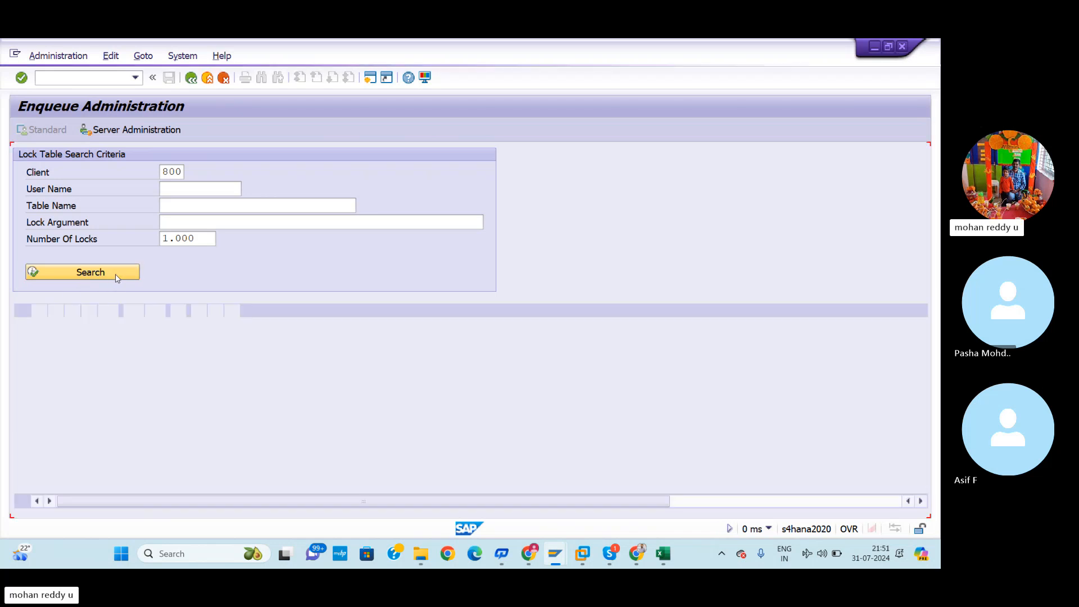
Select all entries in the lock table, delete them and confirm the deletion
left_click(22, 350)
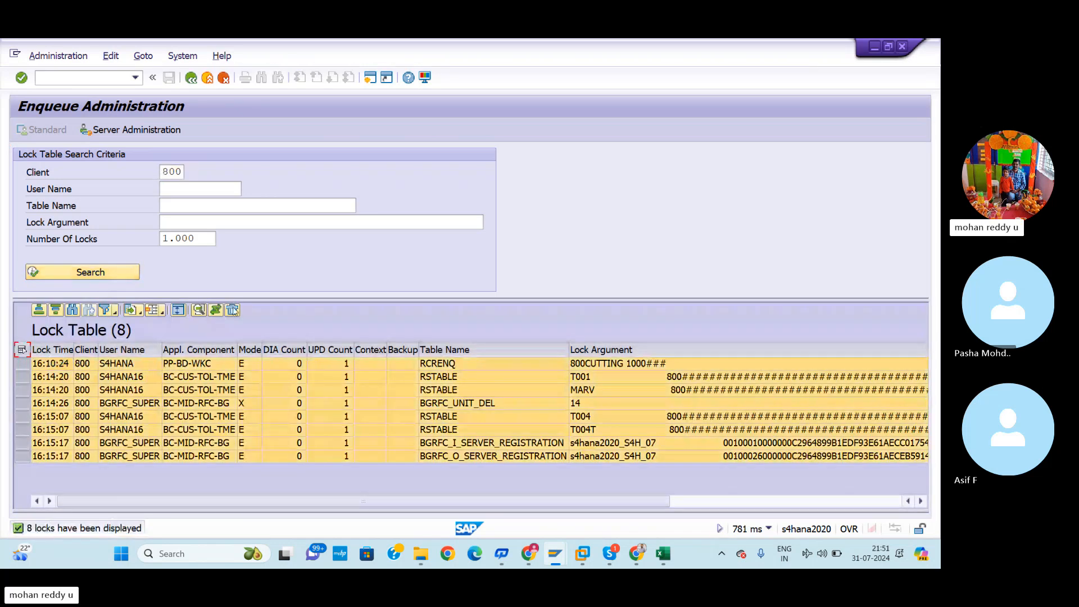
left_click(232, 310)
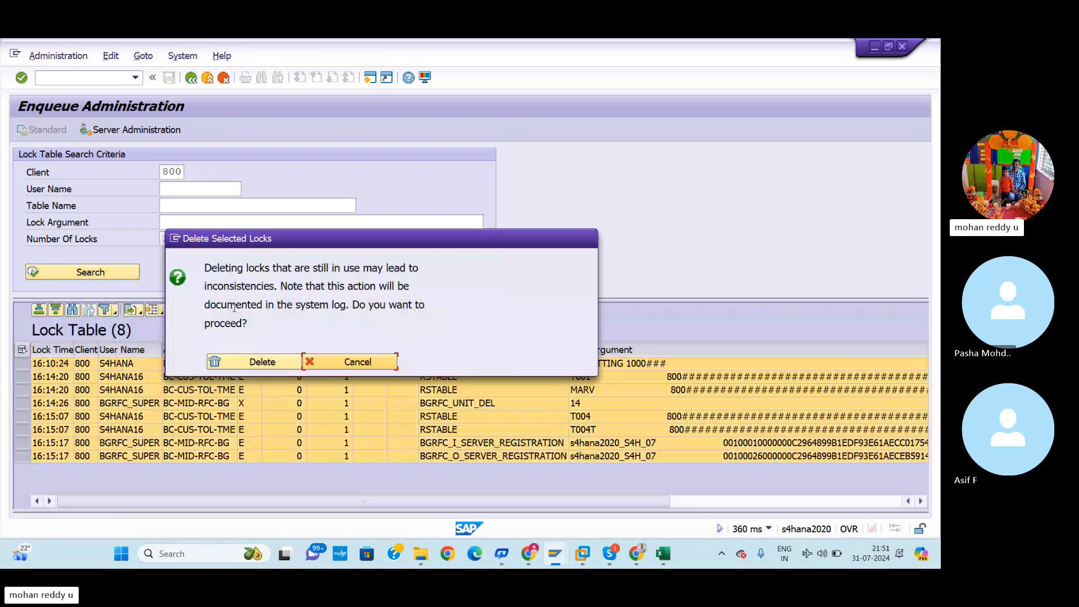
left_click(254, 362)
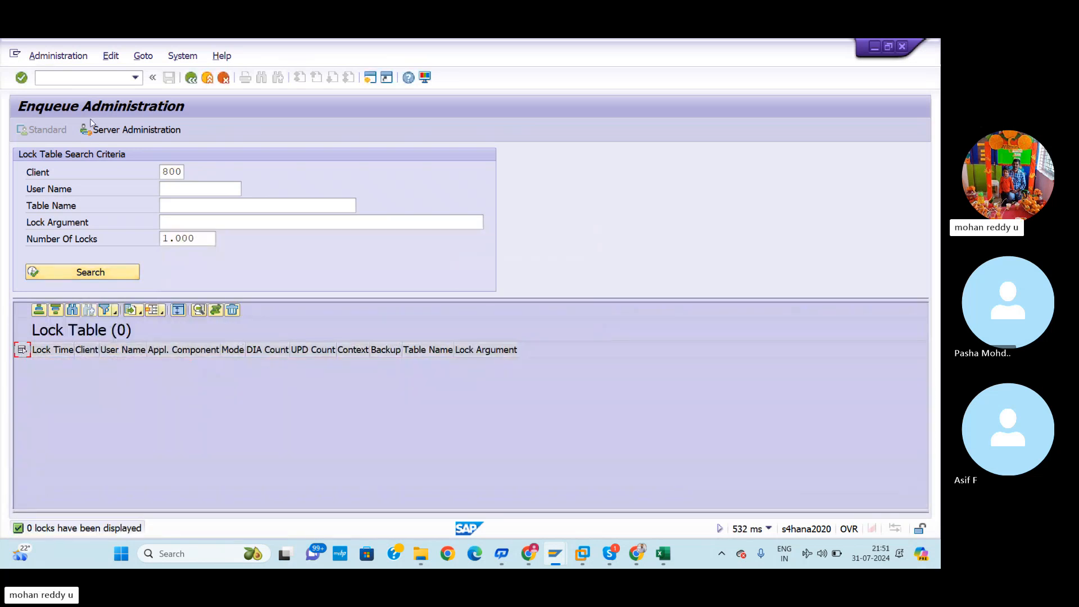
Reopen transaction OX16 to edit the assignment of company codes to companies
left_click(94, 82)
type("/N")
type("SM12")
key("Return")
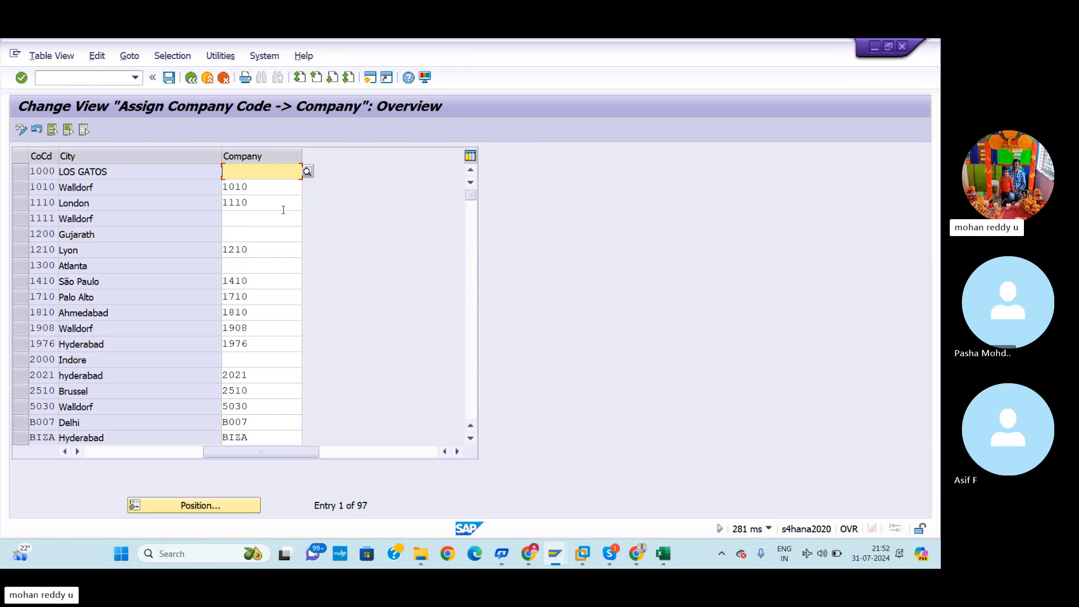
Position the company code assignment list on company code REDI
left_click(221, 504)
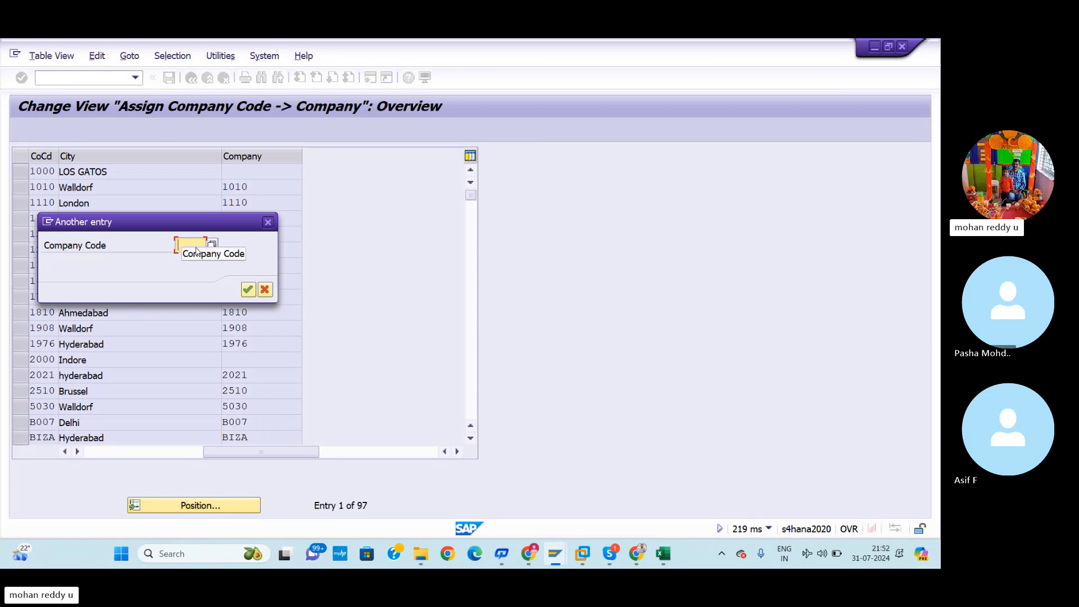
type("REDI")
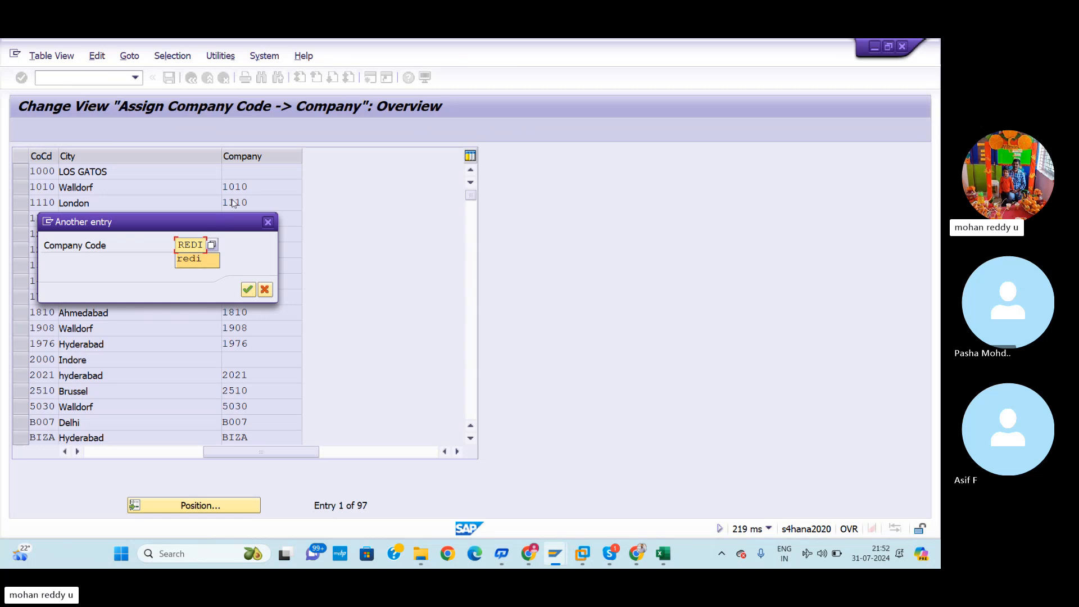
left_click(205, 259)
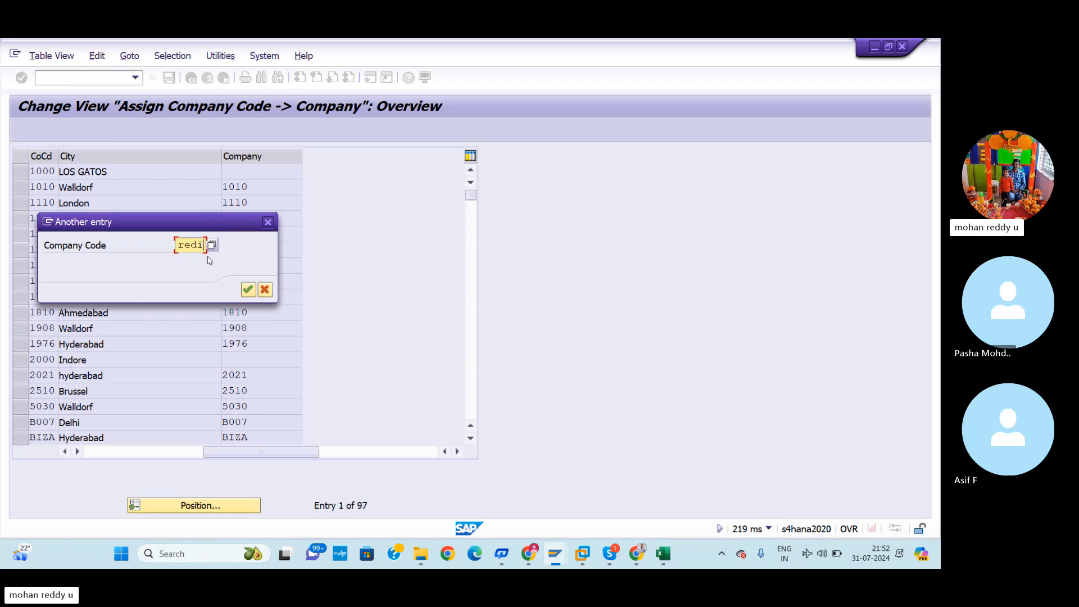
left_click(248, 289)
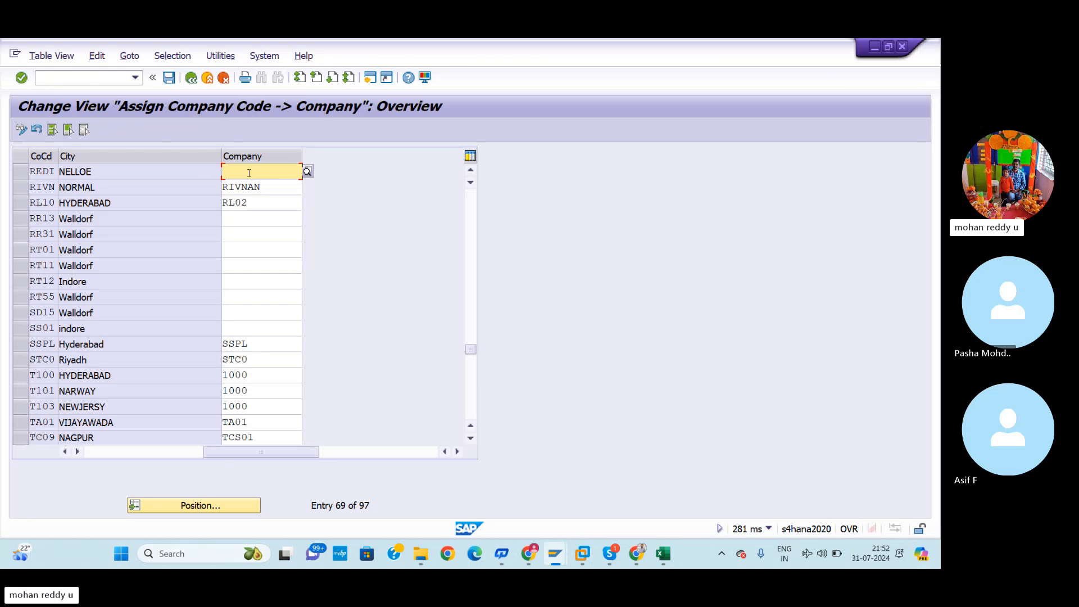
Assign company RELI to company code REDI and save the assignment under the INFY customizing request
type("RELI")
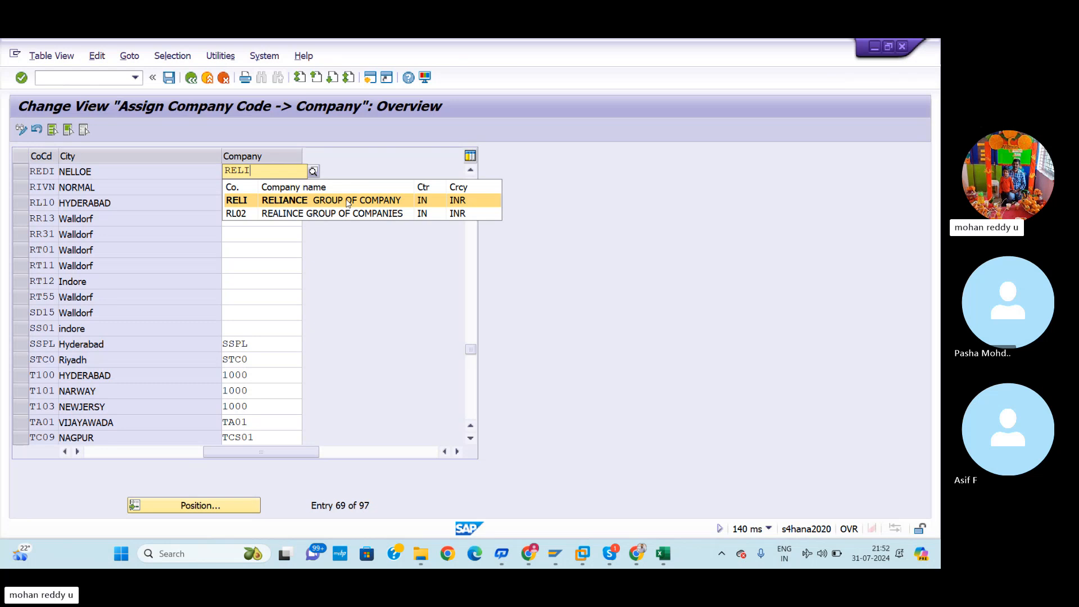
left_click(349, 202)
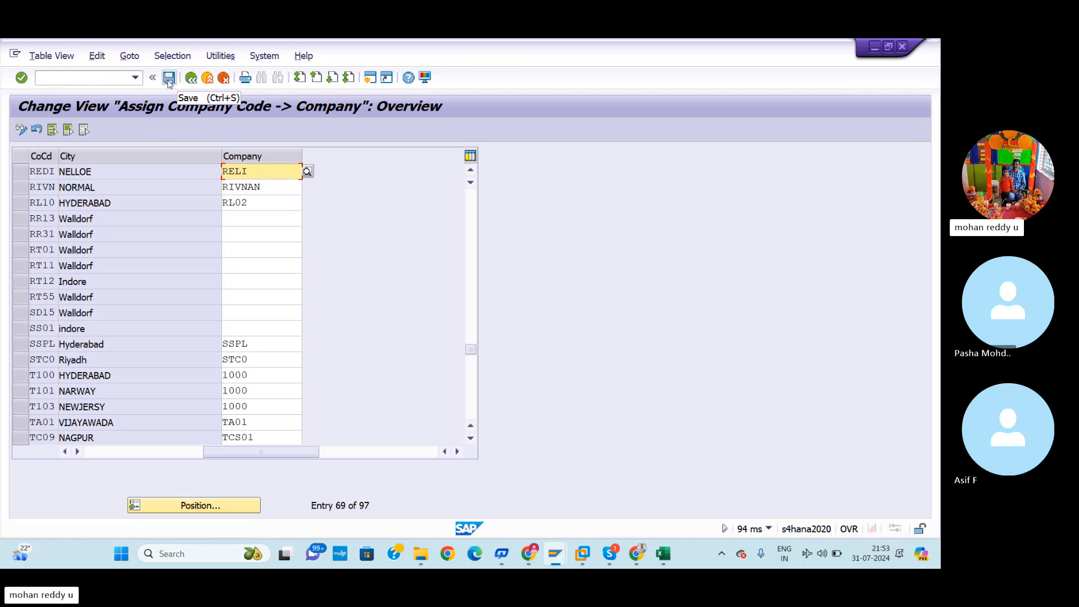
left_click(168, 80)
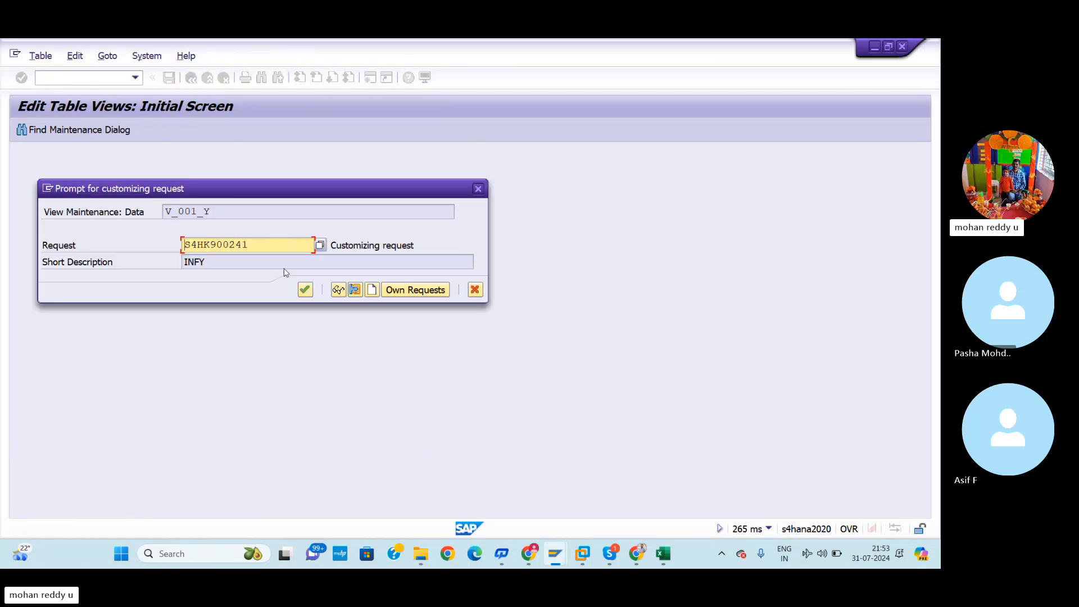
left_click(304, 291)
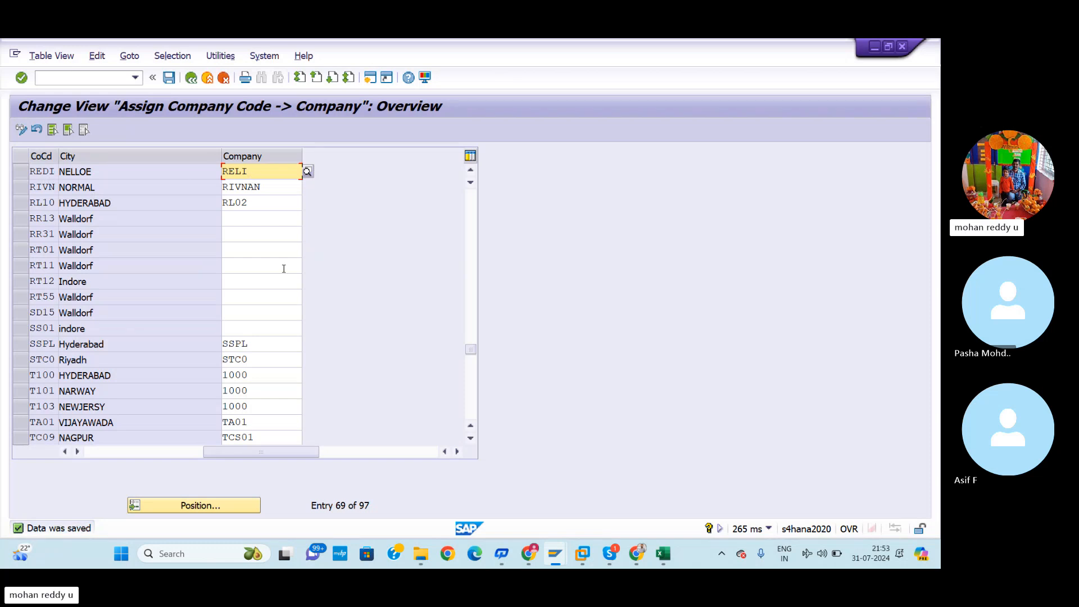
Check the Excel plan's row on defining business areas for its transaction code, and return to SAP
key("alt+Tab")
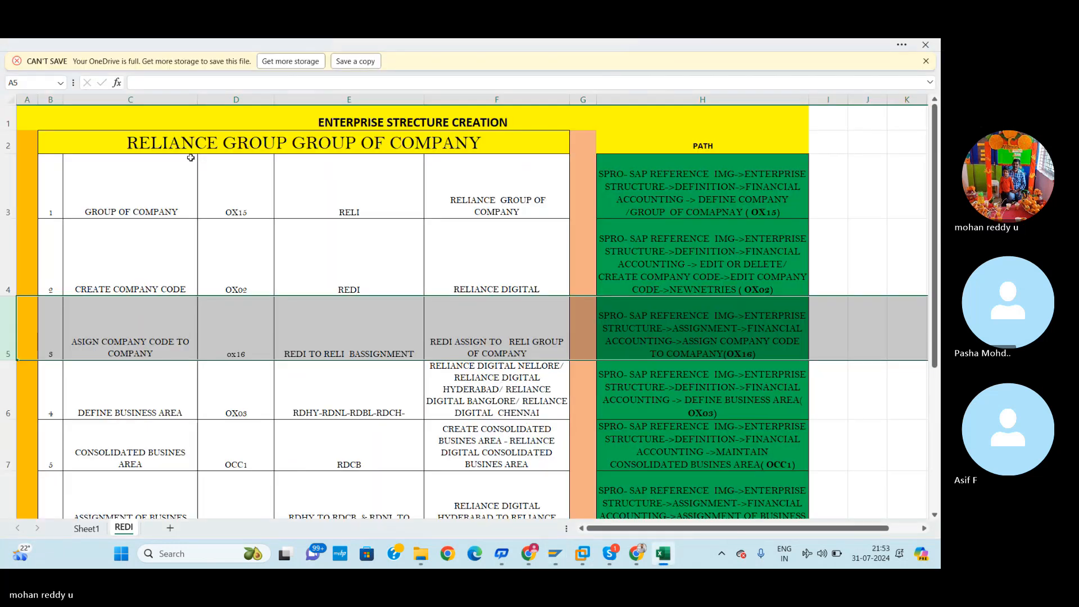
key("Down")
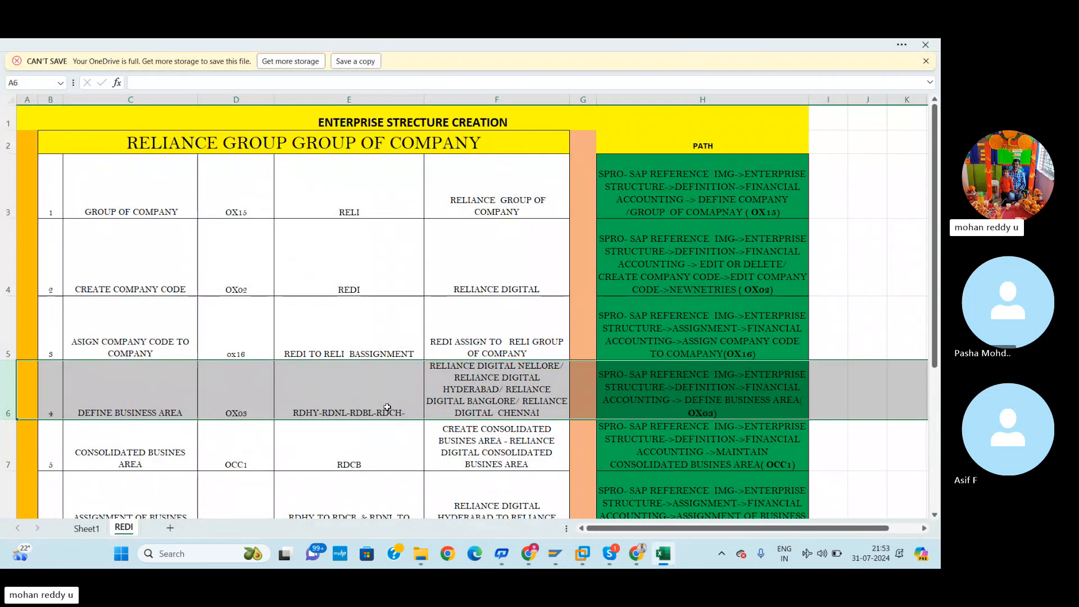
left_click(356, 392)
left_click(21, 397)
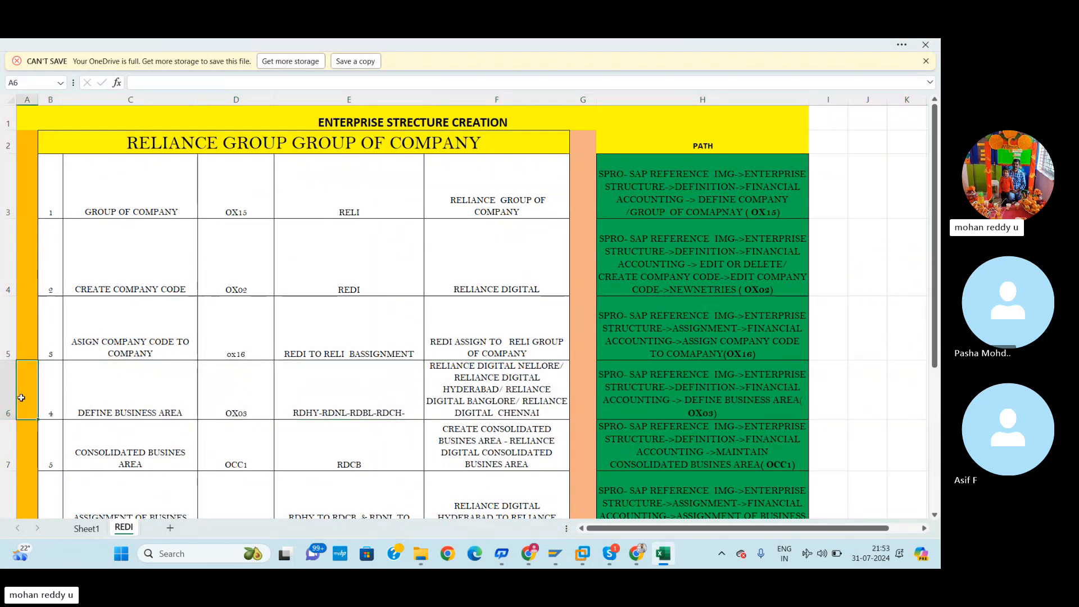
key("alt+Tab")
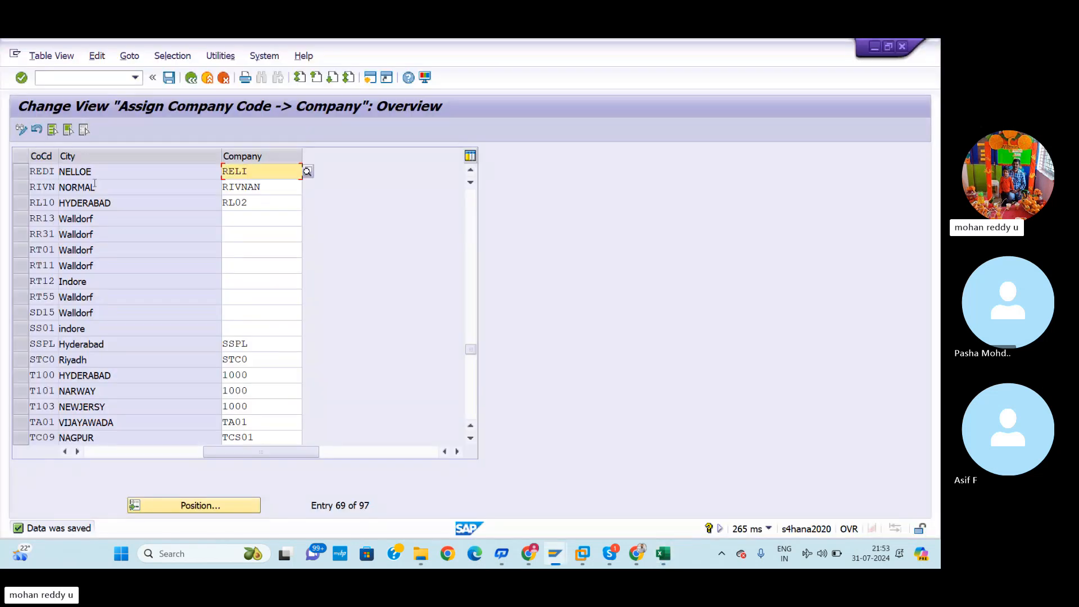
Open the business area definition with /NOX03 and start adding new entries
left_click(85, 78)
type("/NO")
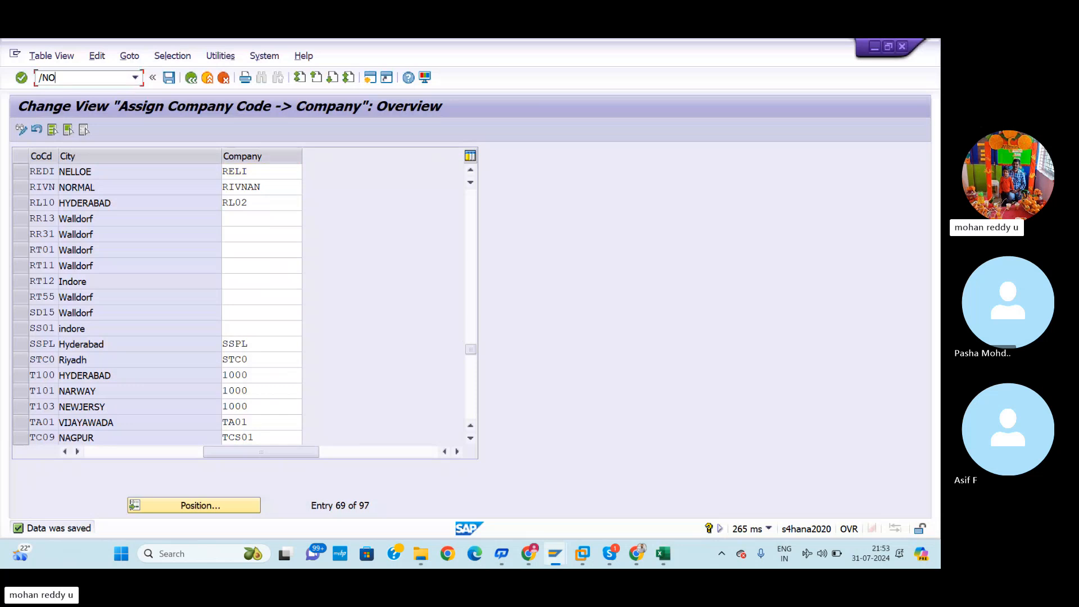
type("X03")
key("Return")
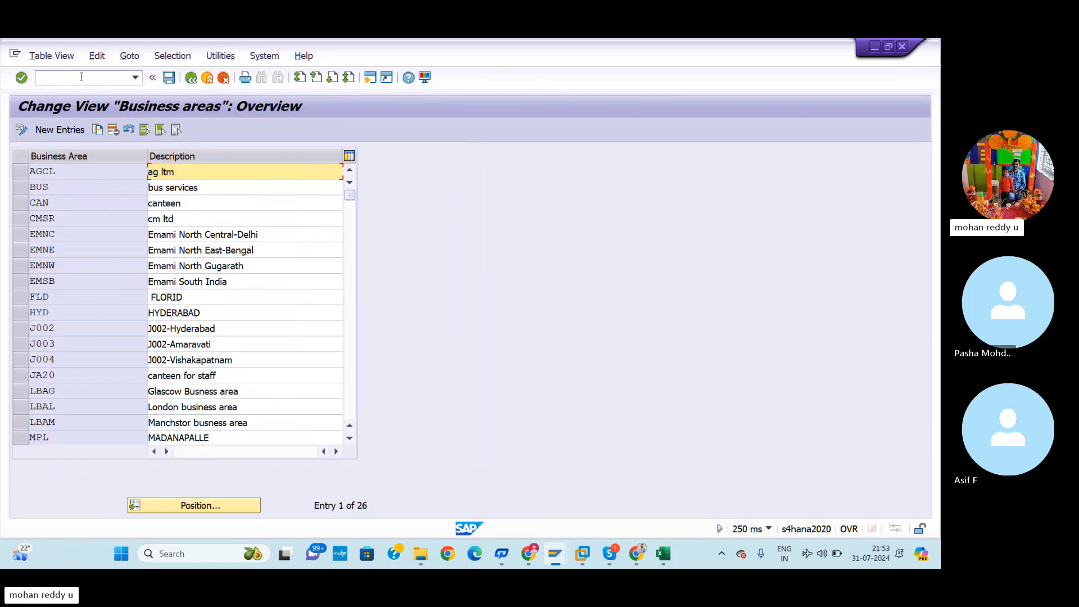
left_click(66, 131)
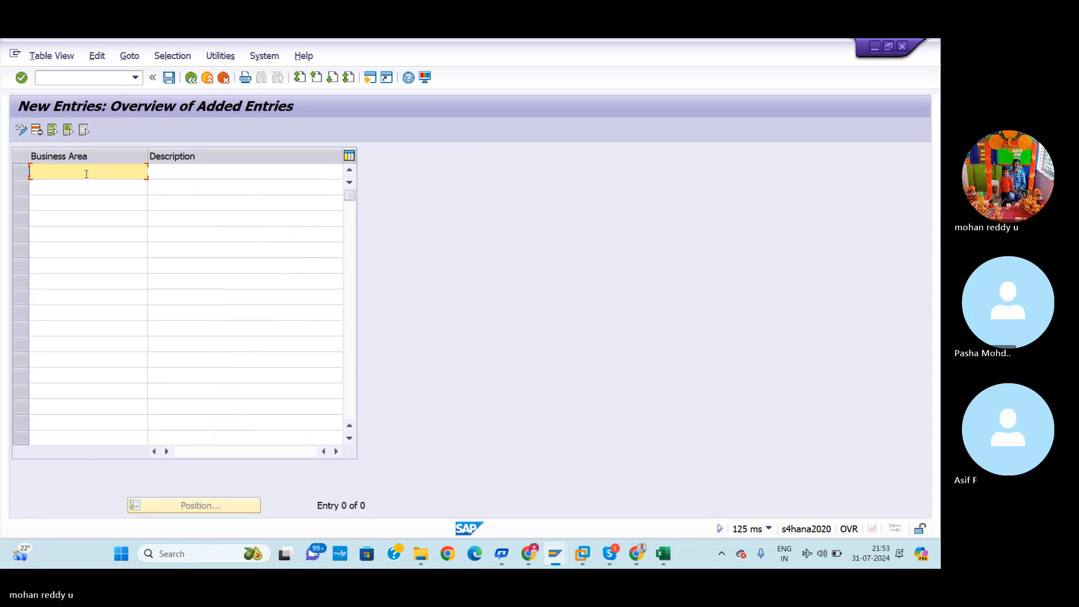
Look up the planned business area codes in the Excel plan, and return to the new entries in SAP
key("alt+Tab")
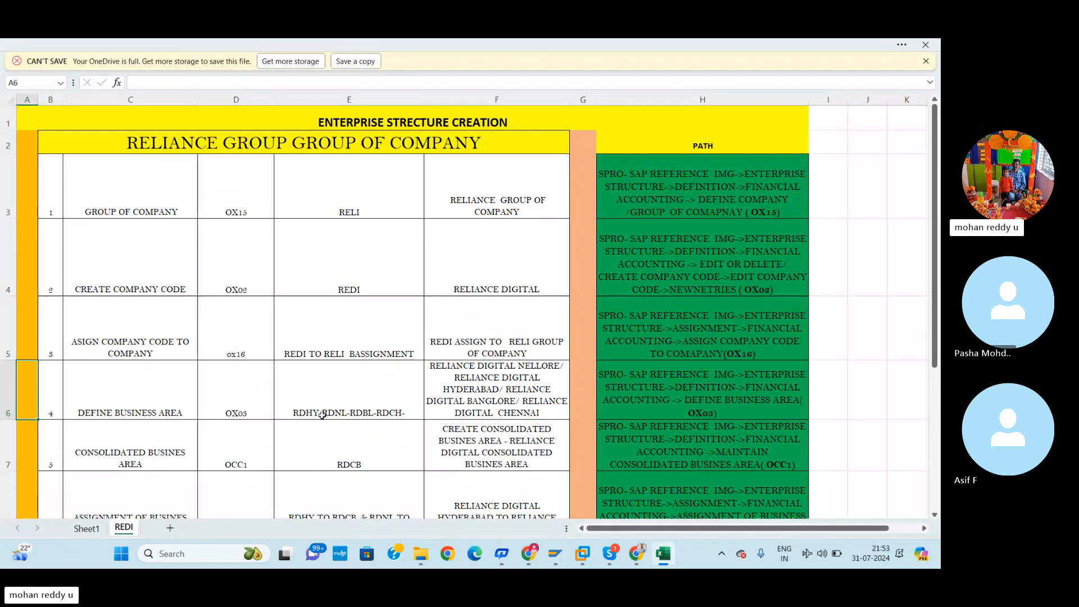
key("alt+Tab")
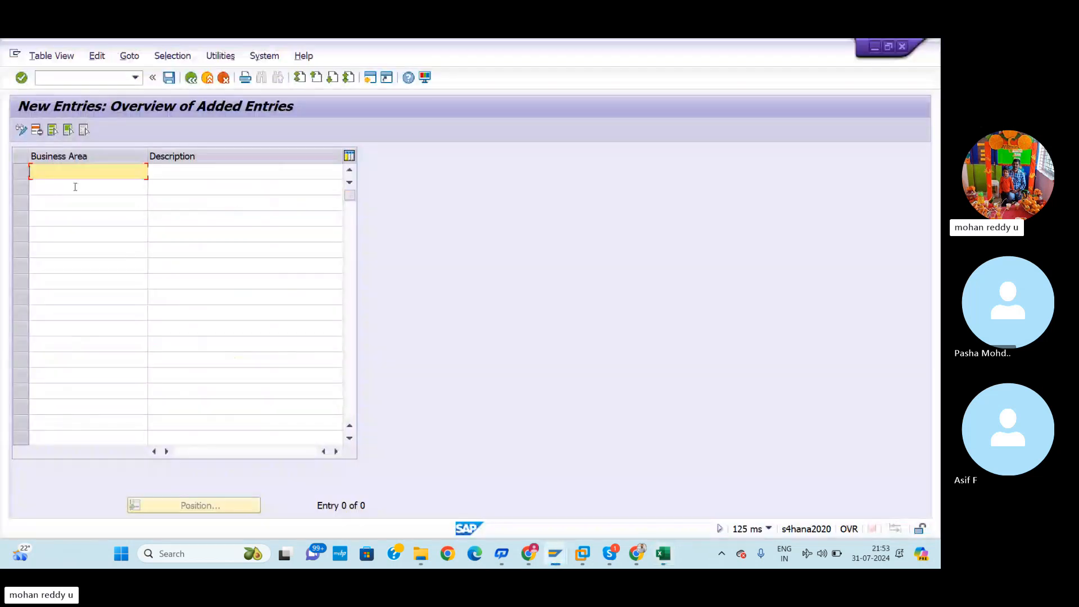
key("alt+Tab")
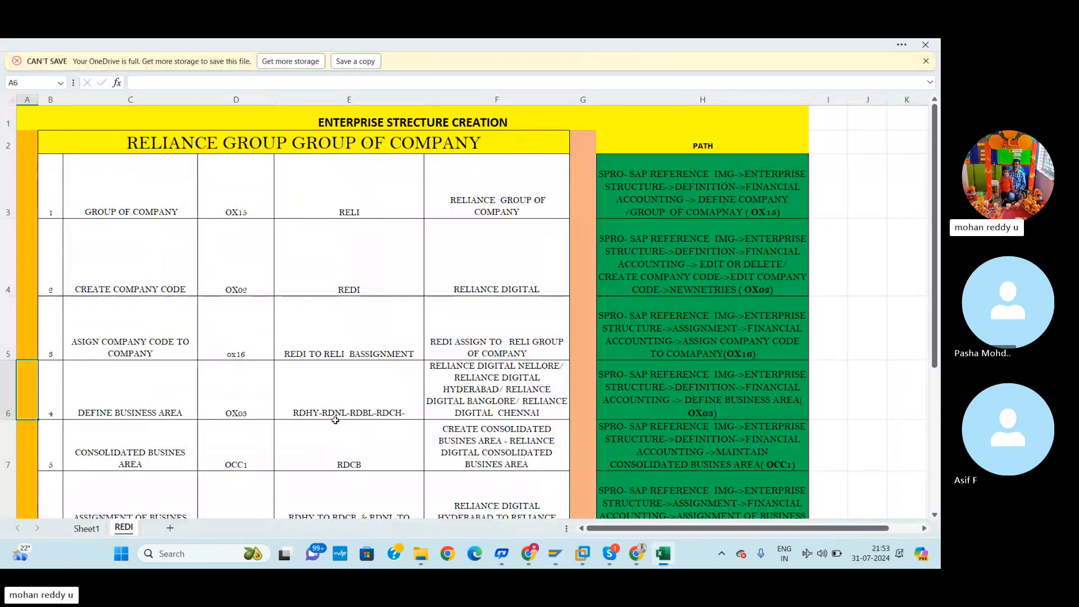
key("alt+Tab")
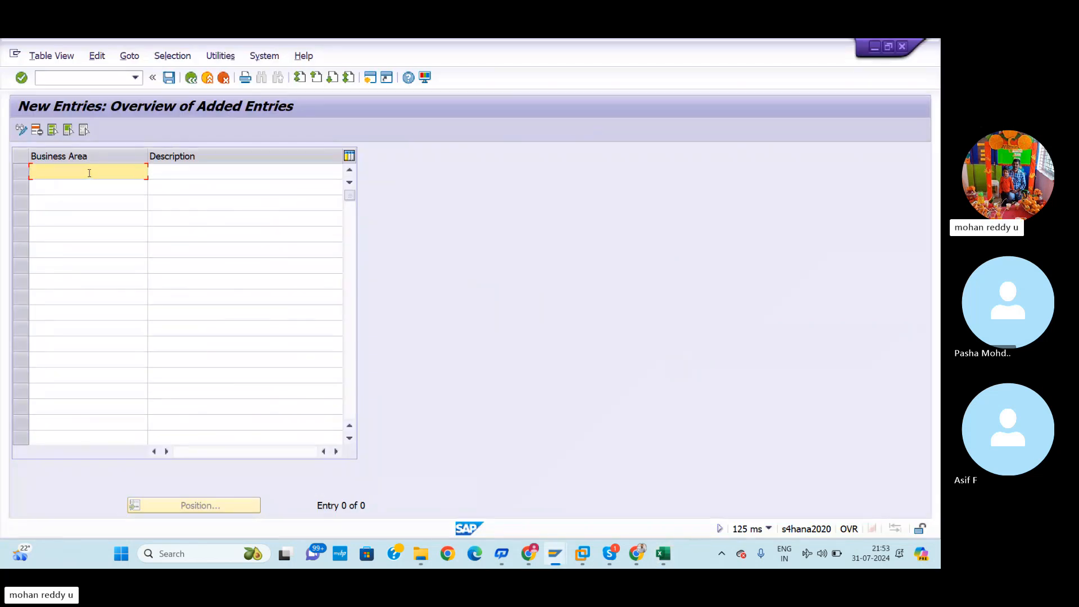
Enter the business area codes RDHY, RDNL, RDBL and RDCH in the first four rows of the new entries
type("R")
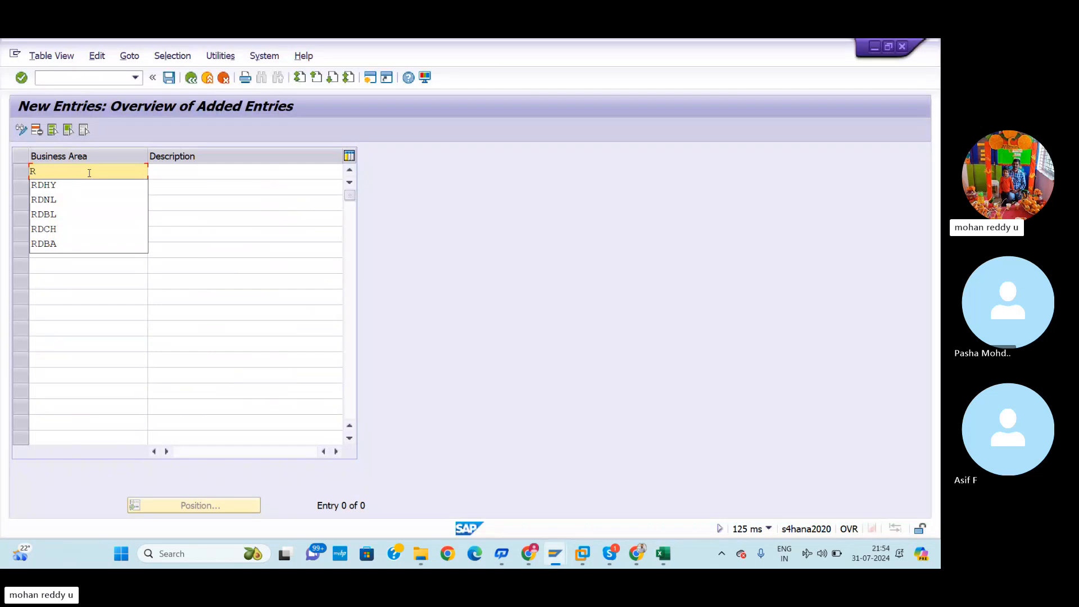
left_click(81, 186)
left_click(82, 185)
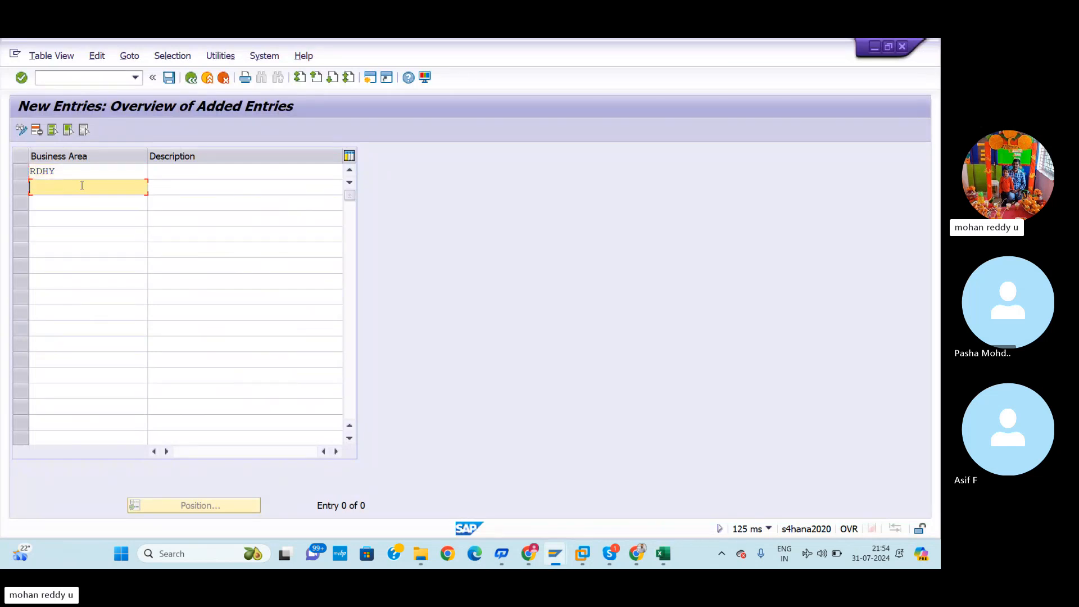
type("R")
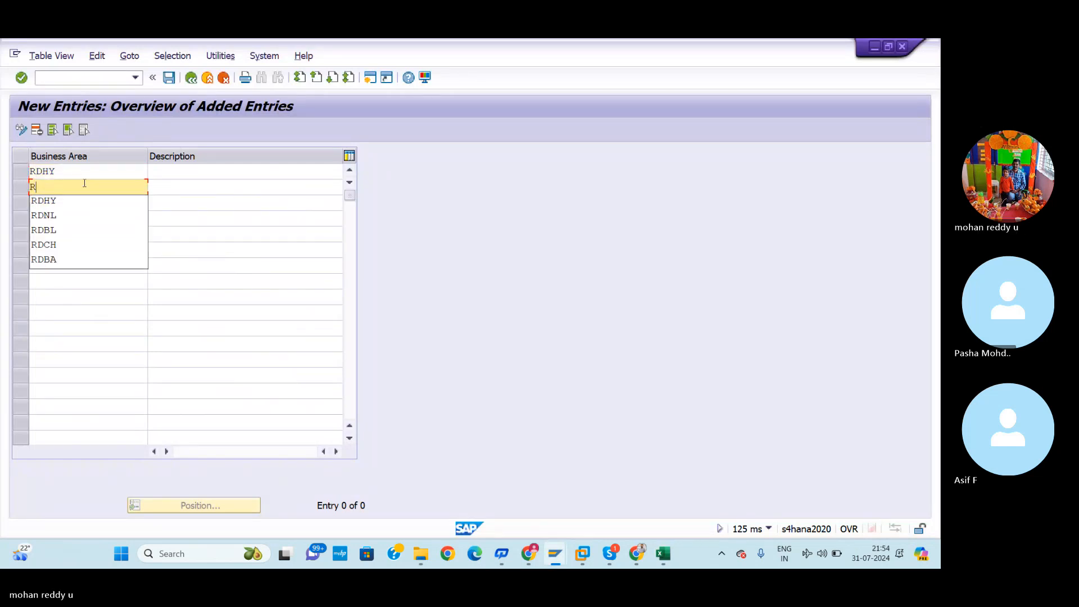
left_click(77, 214)
left_click(95, 209)
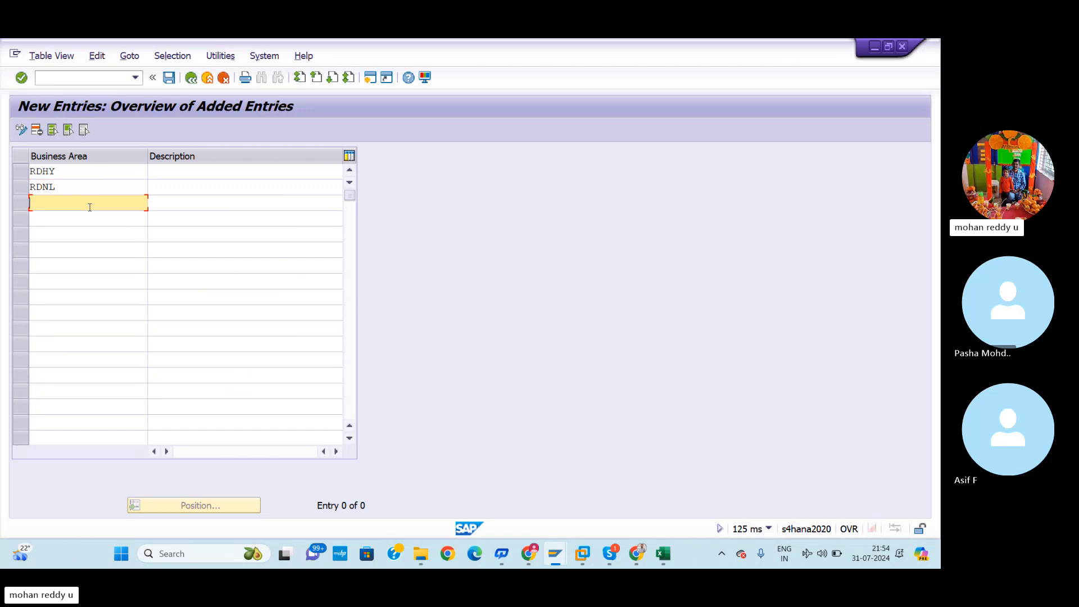
type("R")
left_click(66, 248)
left_click(58, 217)
type("R")
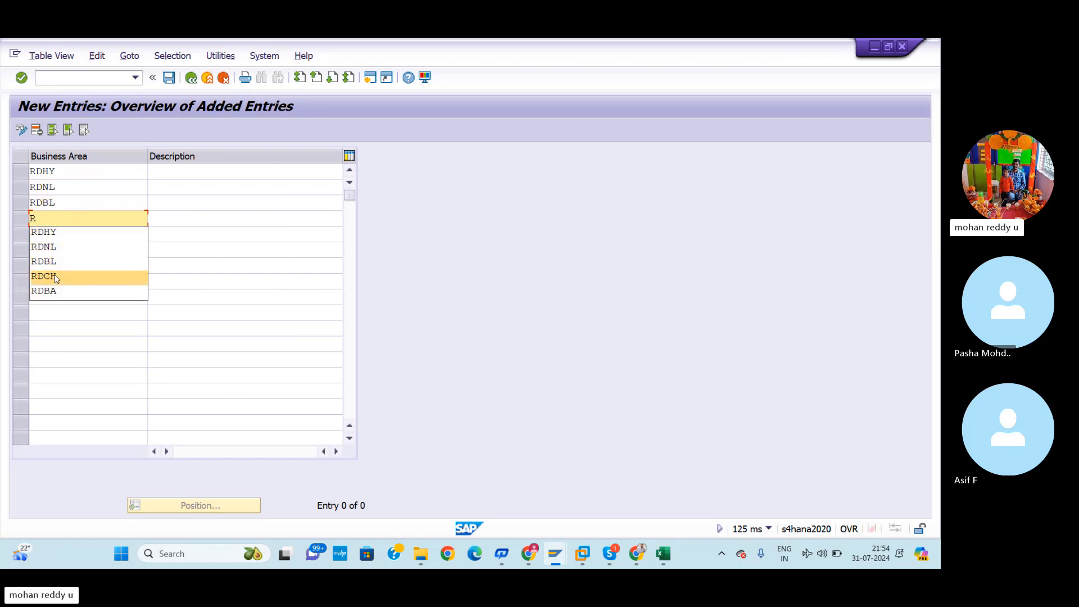
left_click(56, 276)
left_click(66, 235)
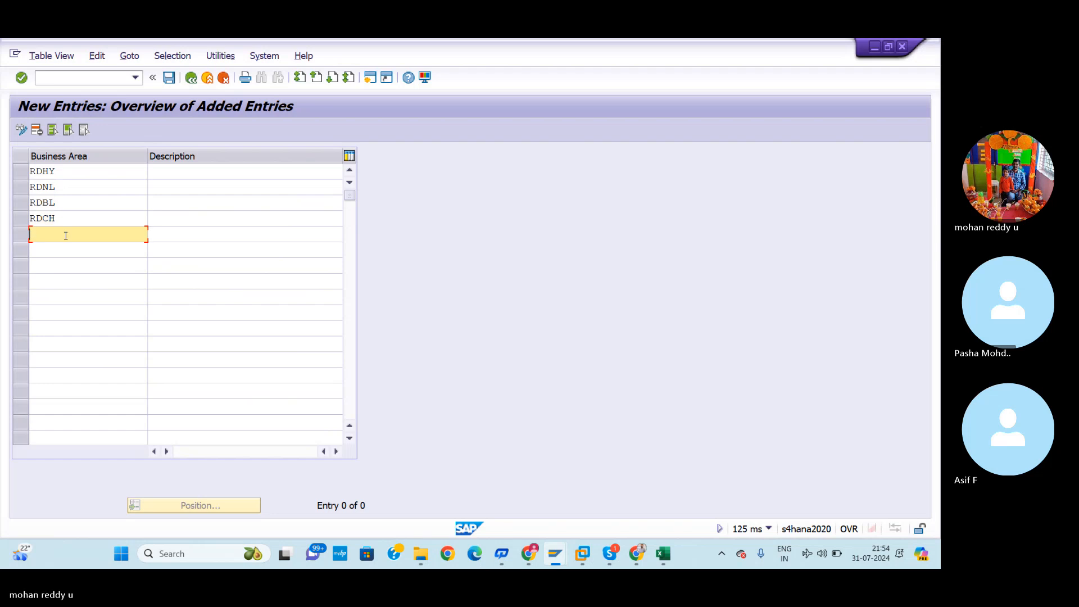
type("R")
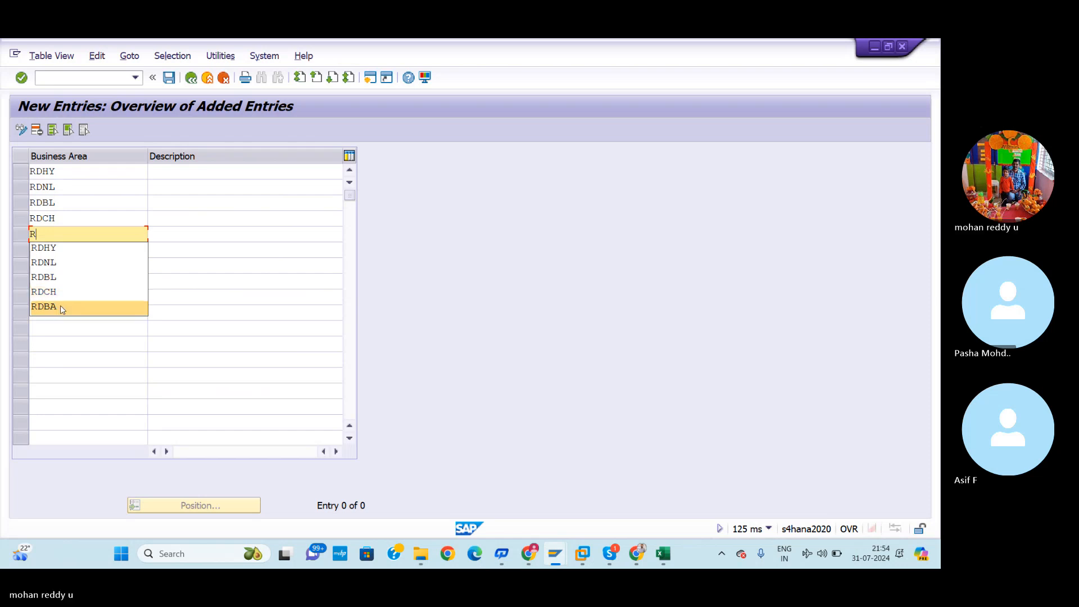
left_click(648, 294)
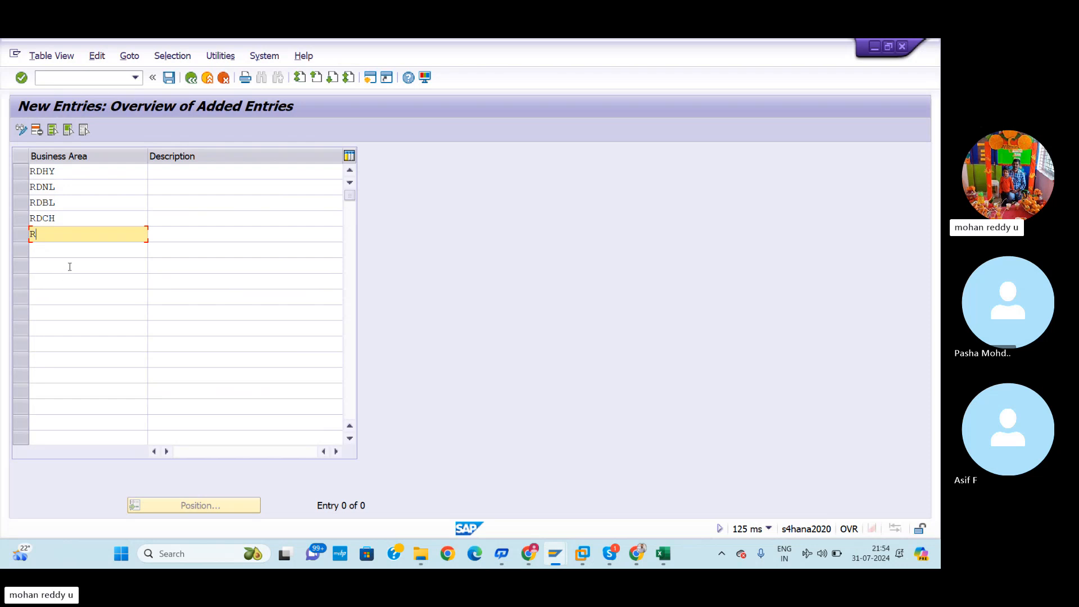
key("BackSpace")
left_click(303, 251)
Go to the description of business area RDHY, check the planned description in Excel and return to SAP
left_click(167, 169)
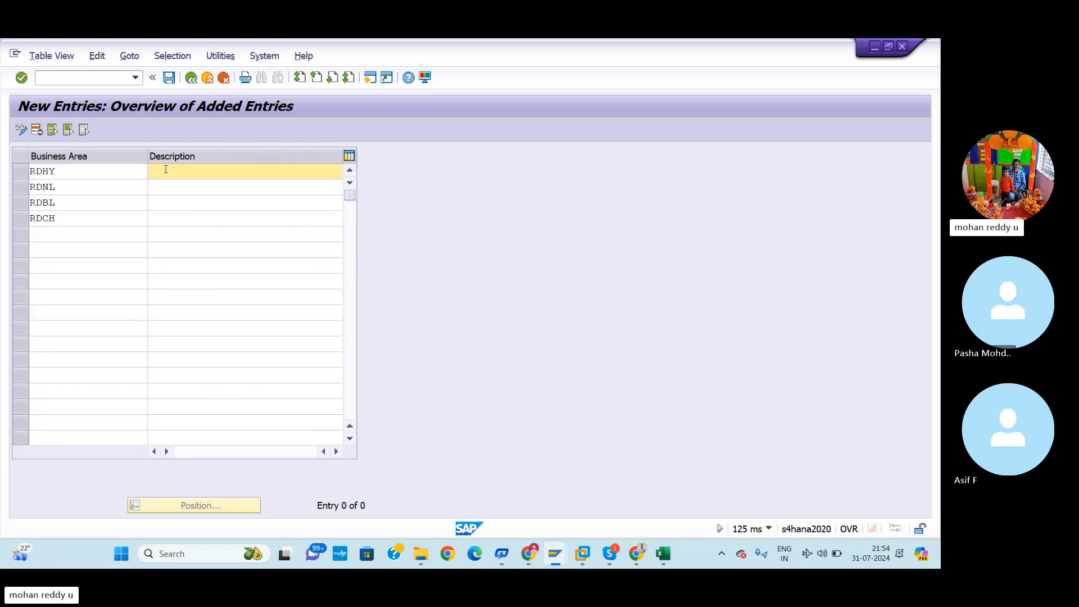
key("alt+Tab")
key("alt+Tab")
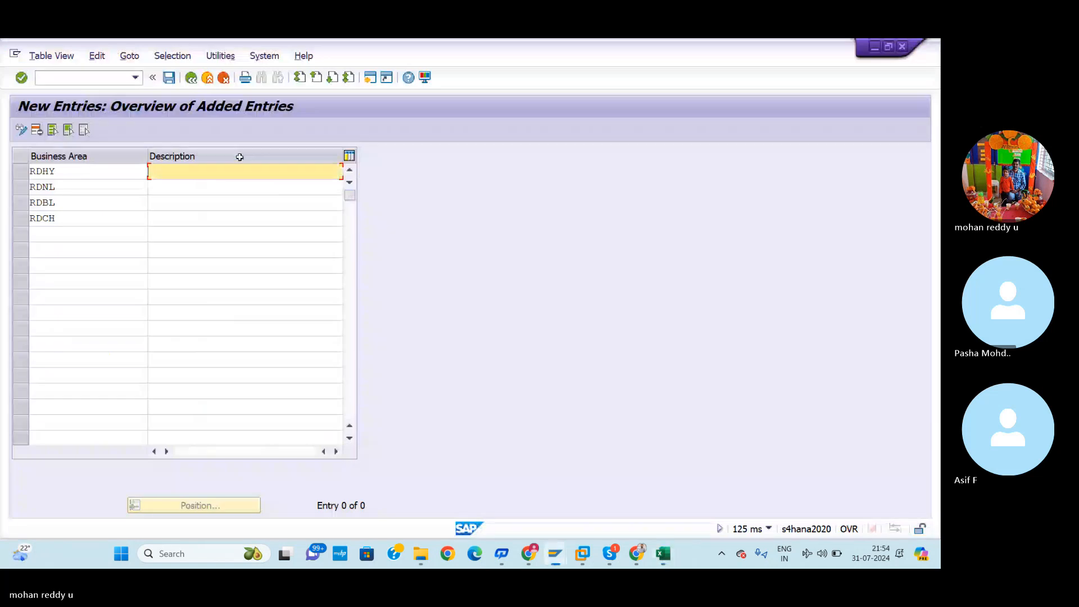
Describe business areas RDHY, RDNL, RDBL and RDCH as RELIANCE DIGITAL HYDERABAD, RELIANCE DIGITAL NELLORE, RELIANCE DIGITAL BANGLORE and RELIANCE DIGITAL CHENNAI
type("R")
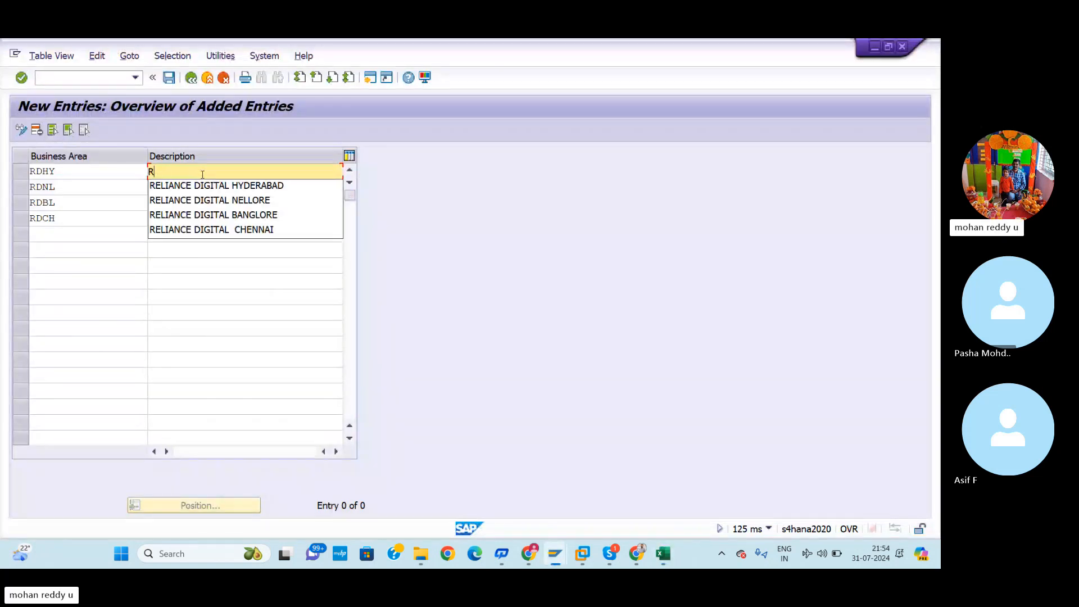
left_click(239, 188)
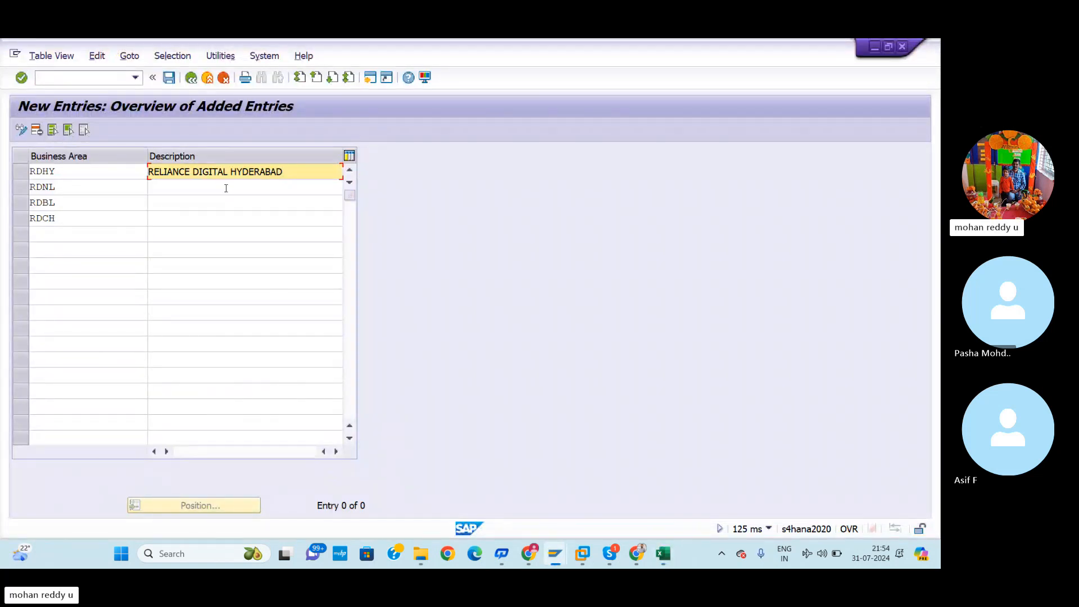
left_click(230, 188)
type("R")
left_click(238, 215)
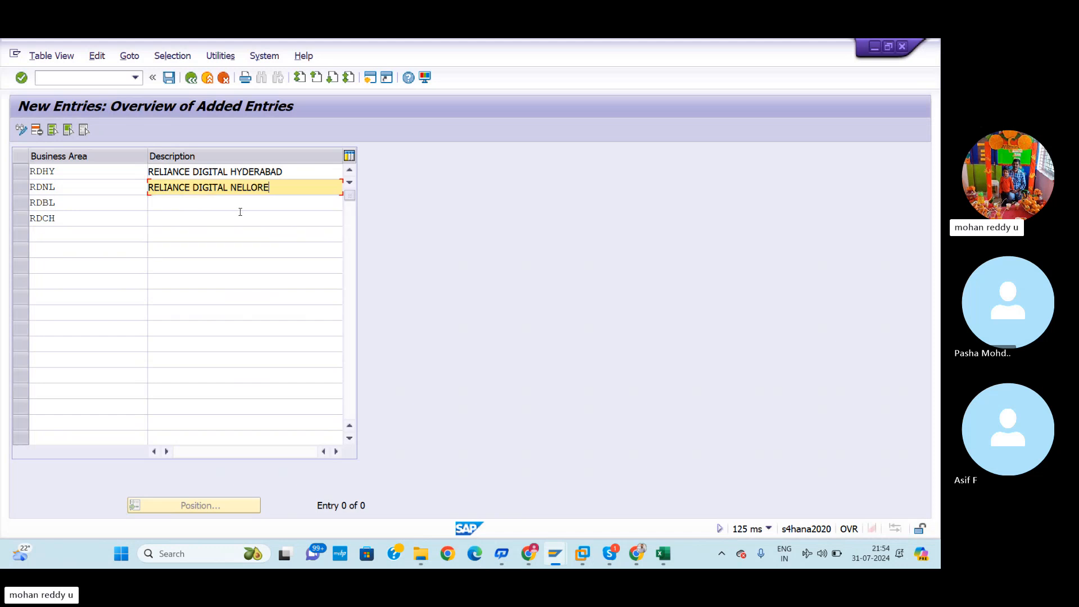
left_click(224, 202)
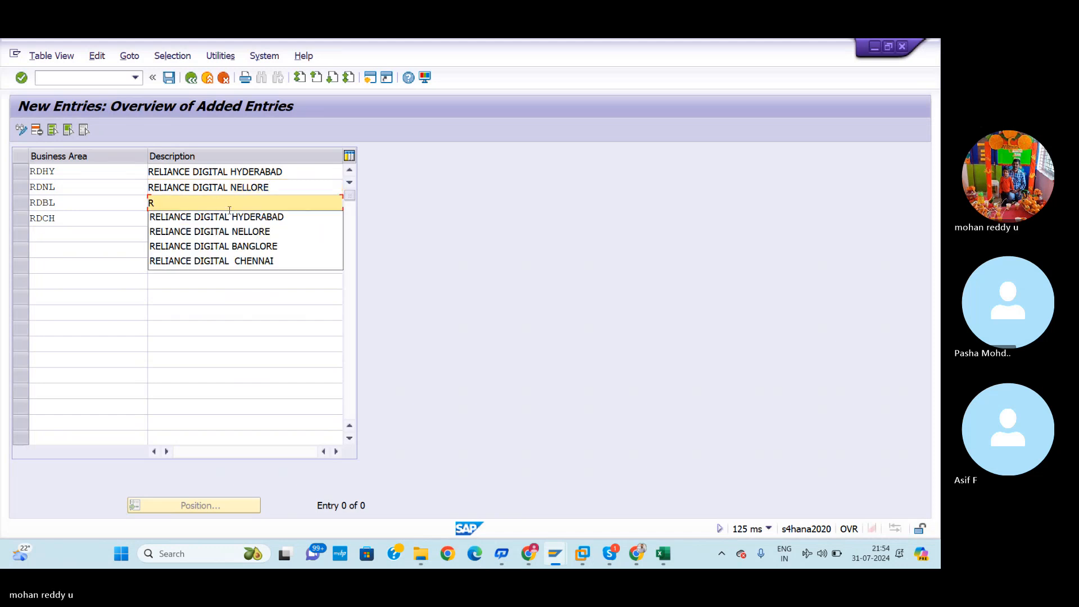
left_click(250, 246)
left_click(227, 222)
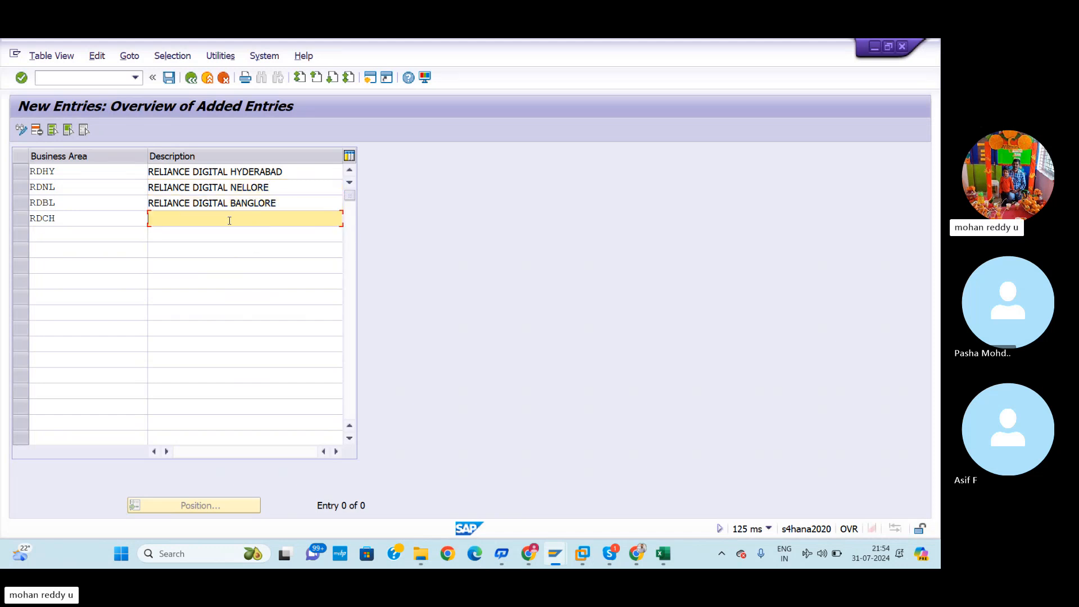
type("R")
left_click(250, 276)
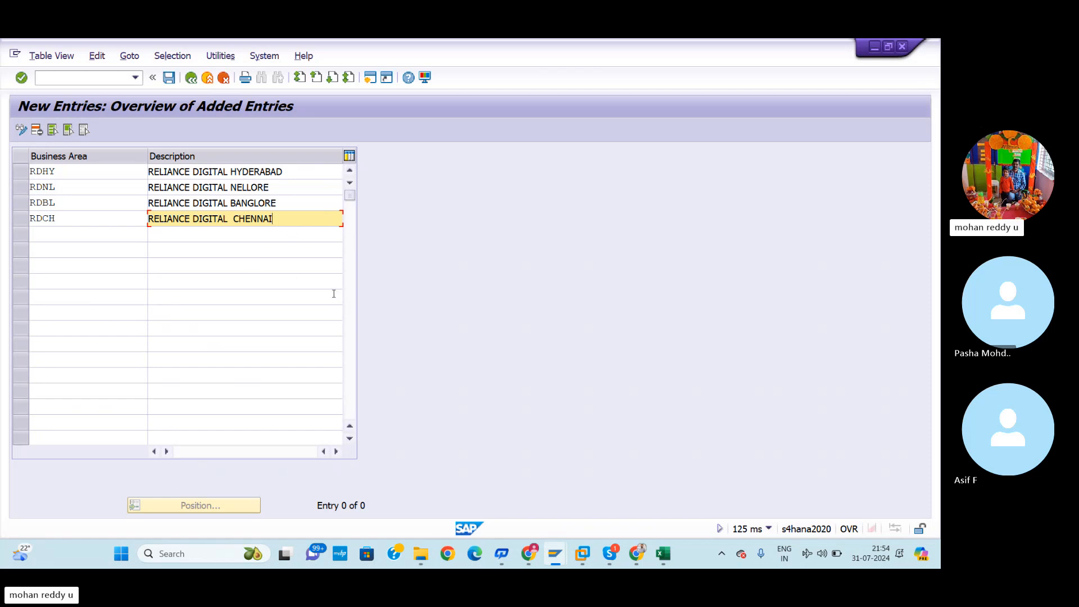
key("Return")
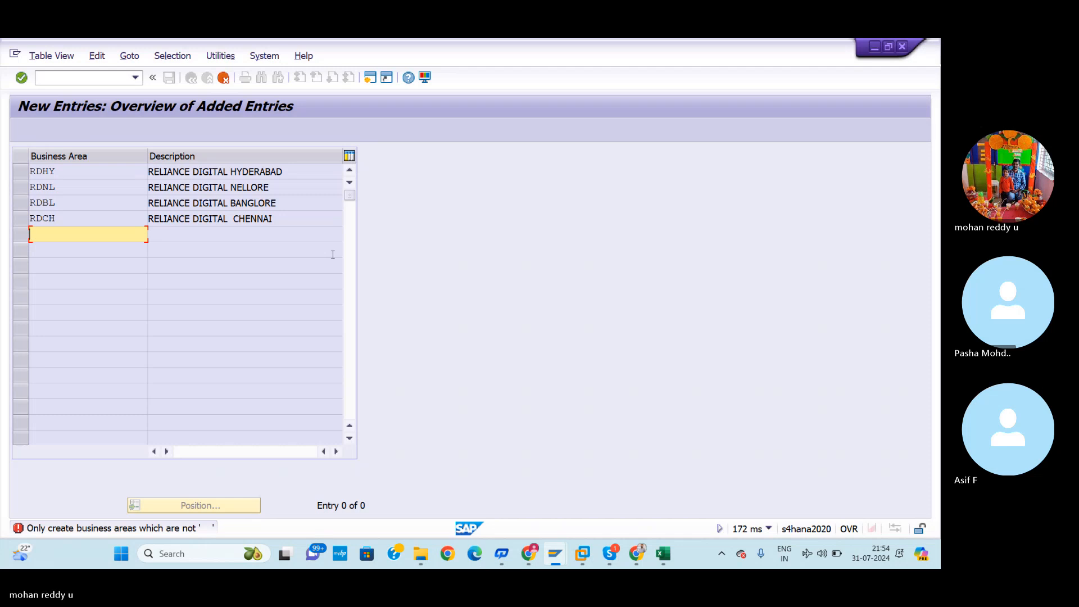
Cancel editing of the blank fifth row and save the four business areas under customizing request S4HK900241
left_click(60, 241)
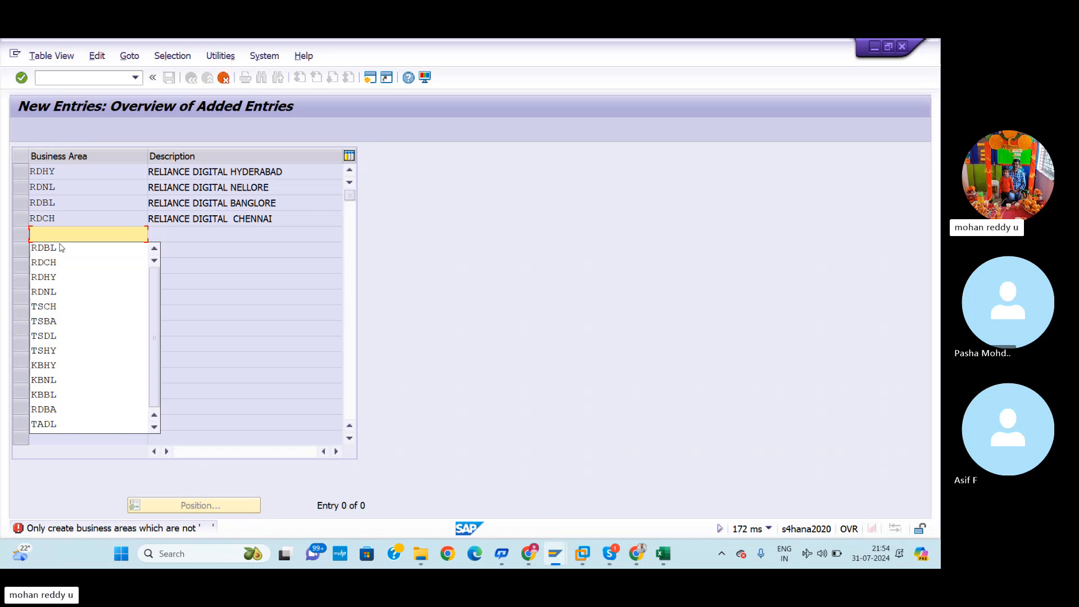
left_click(489, 243)
left_click(223, 78)
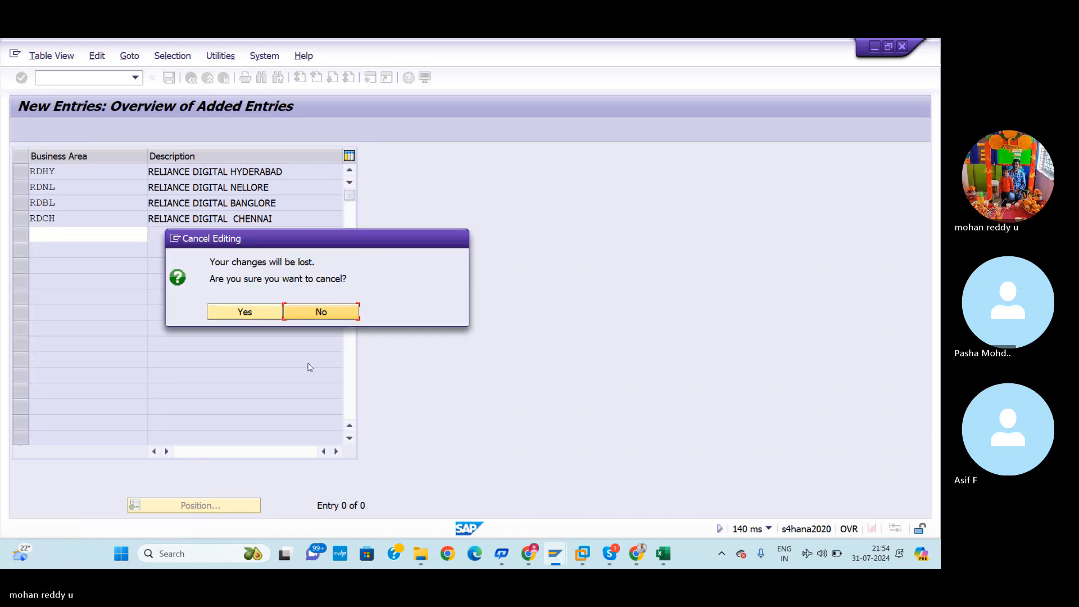
left_click(260, 311)
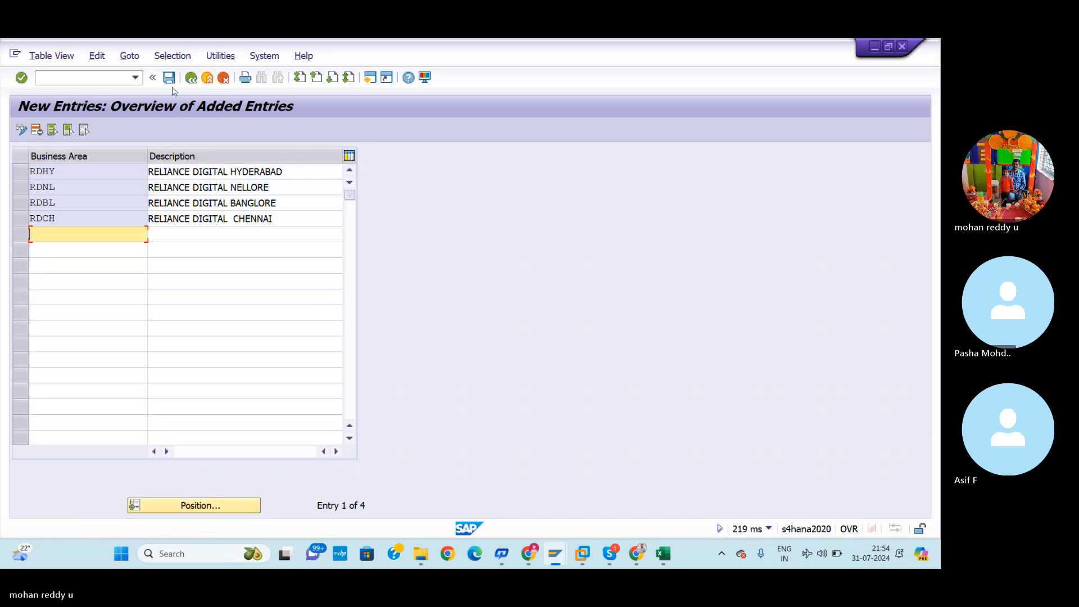
left_click(169, 78)
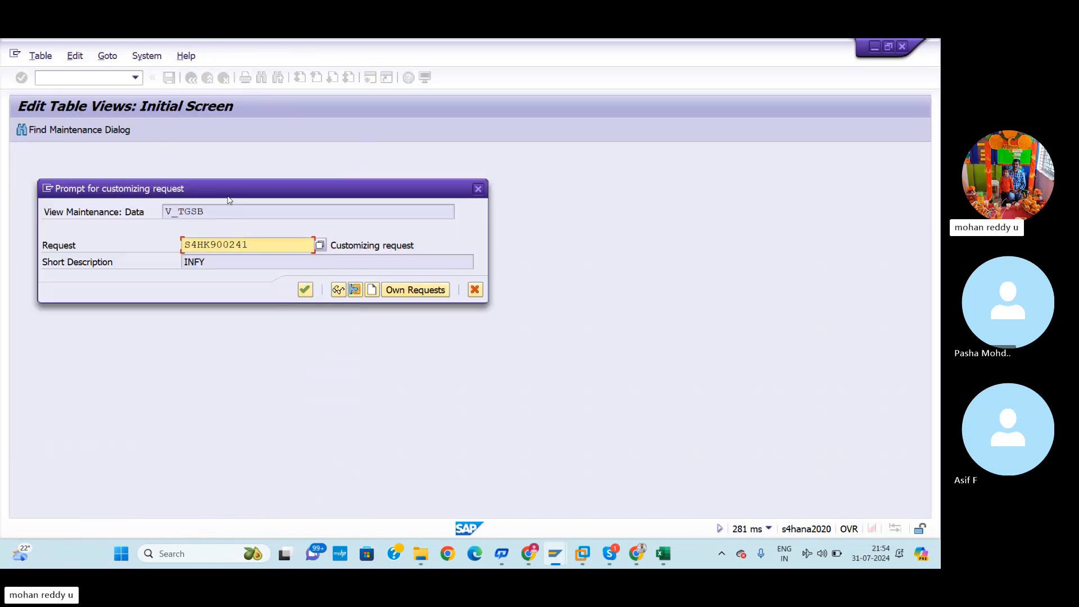
left_click(304, 290)
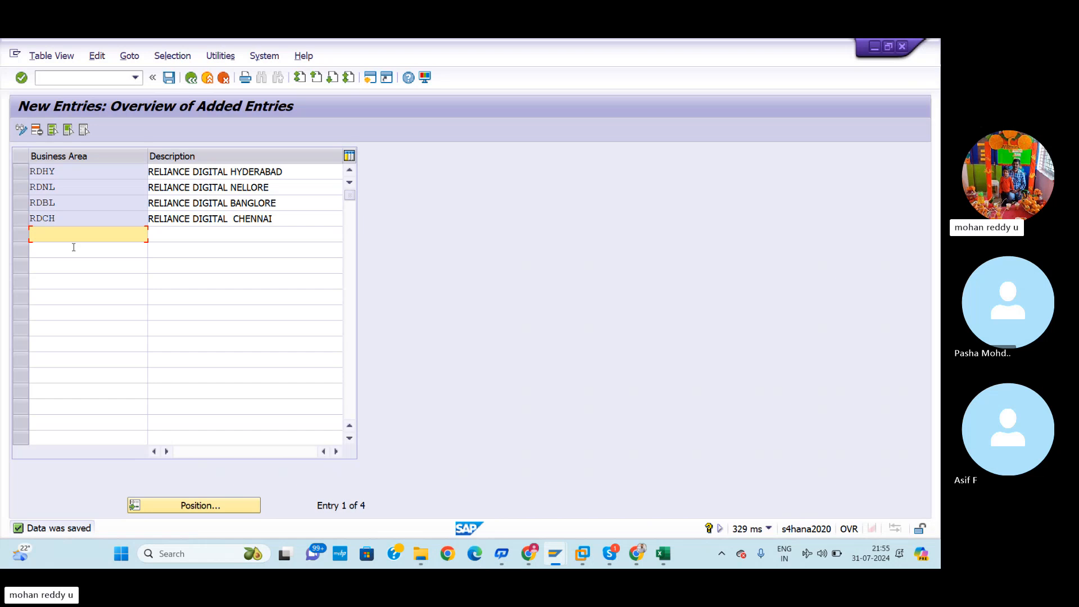
Switch to the Excel plan and look up the transaction code for the consolidated business area below the business area row
key("alt+Tab")
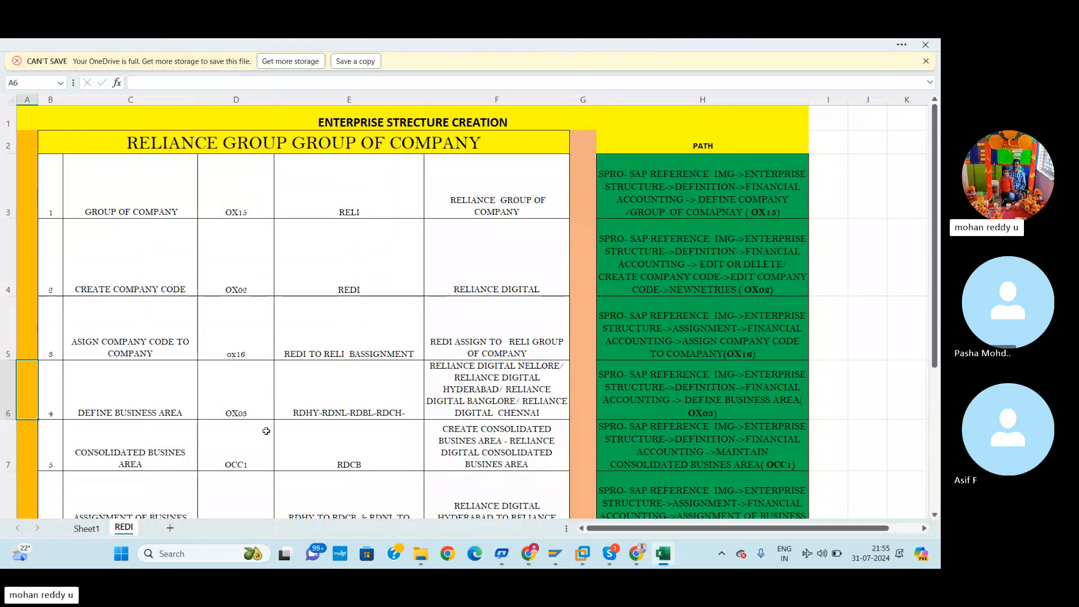
left_click(7, 410)
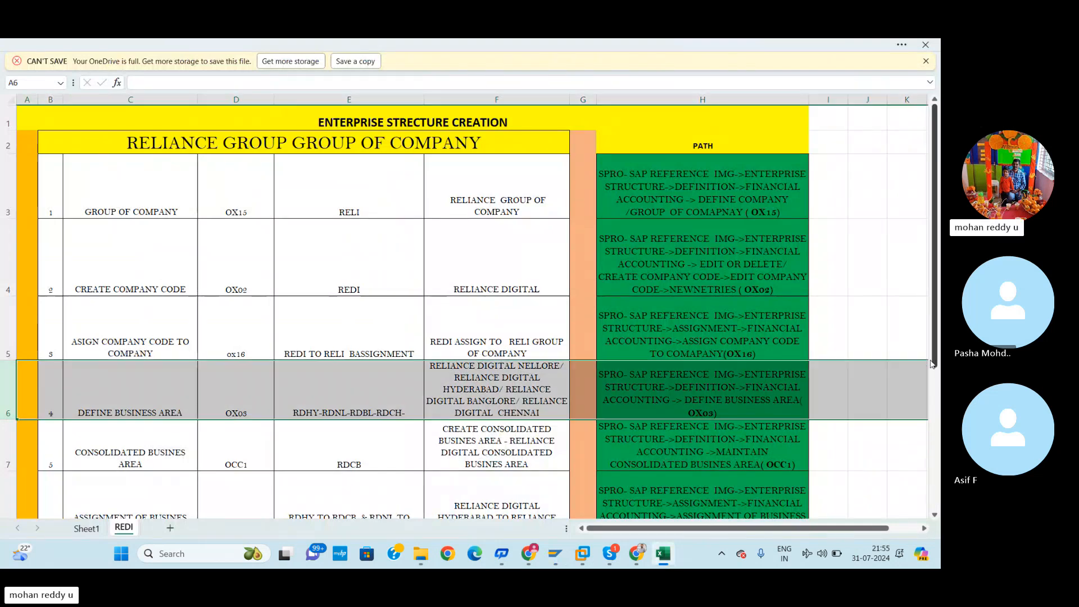
left_click_drag(936, 359, 935, 419)
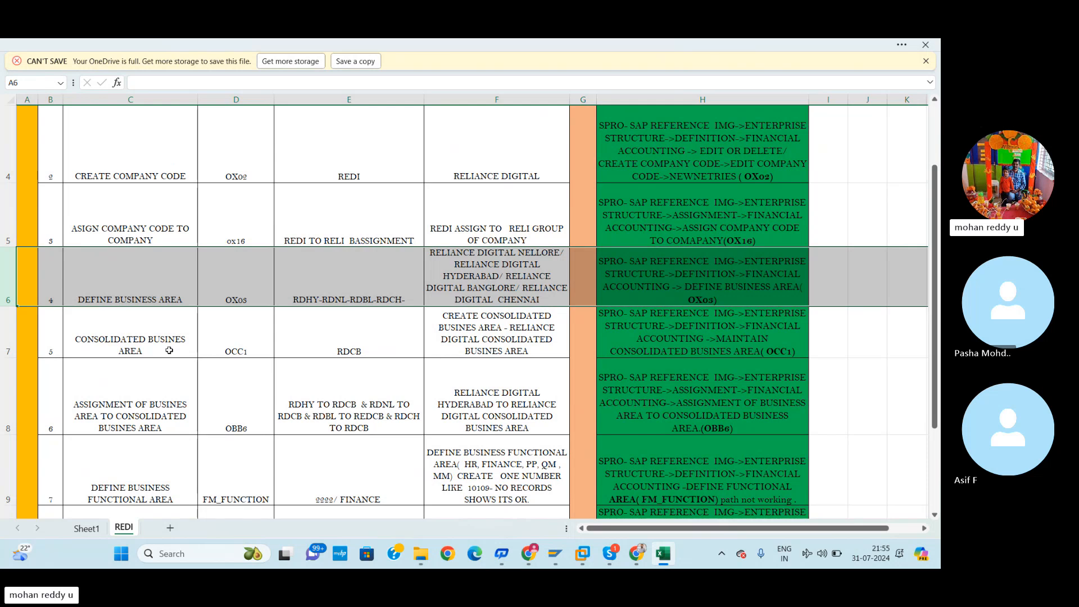
left_click(26, 341)
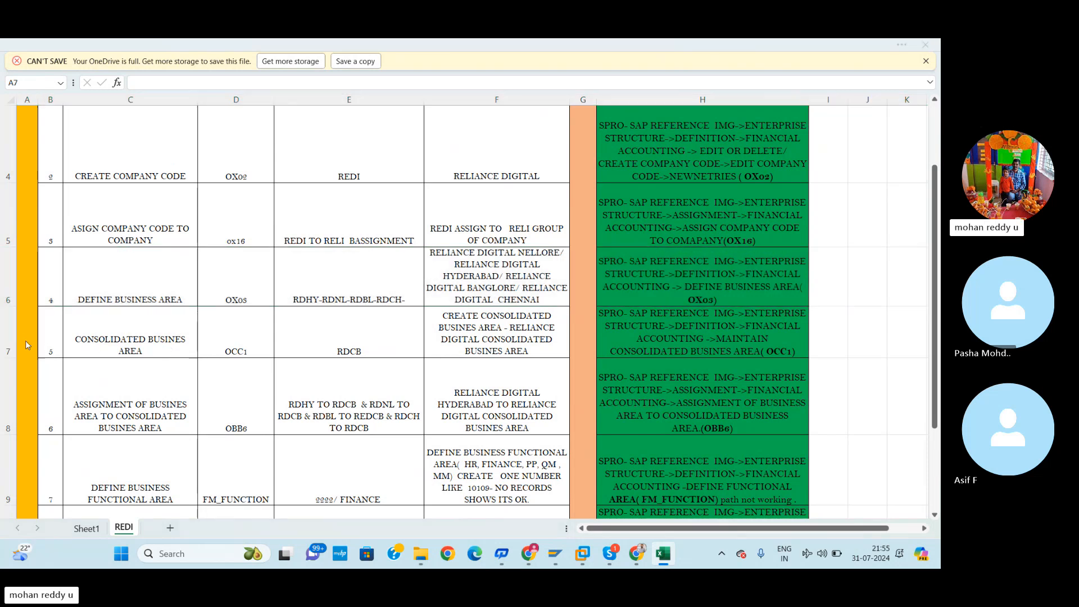
key("alt+Tab")
key("alt+Tab")
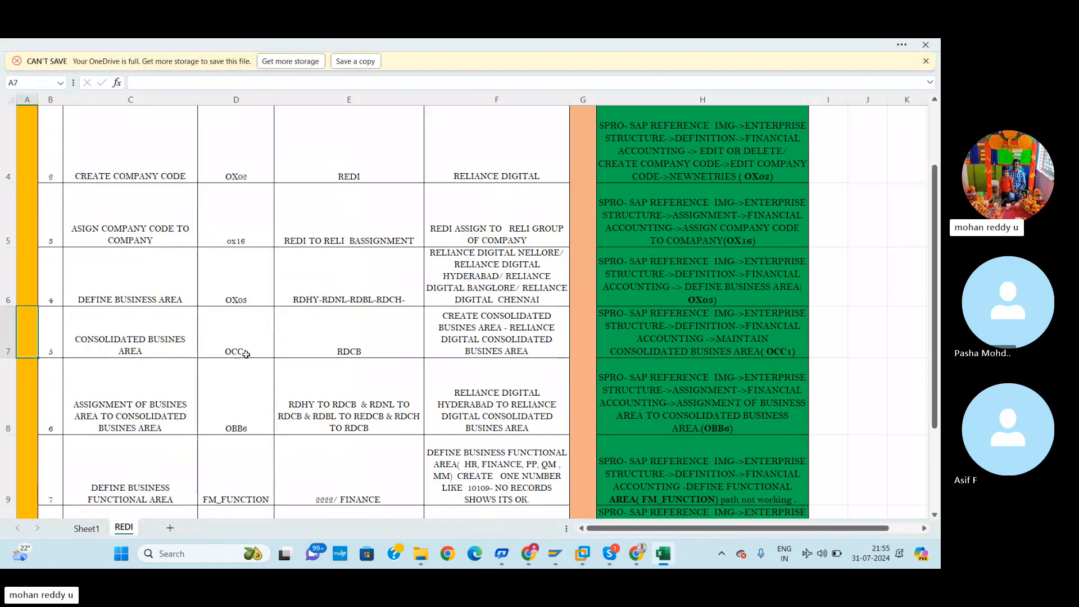
Return to SAP, open the consolidation business areas with /NOCC1 and start adding new entries
key("alt+Tab")
left_click(113, 79)
type("/")
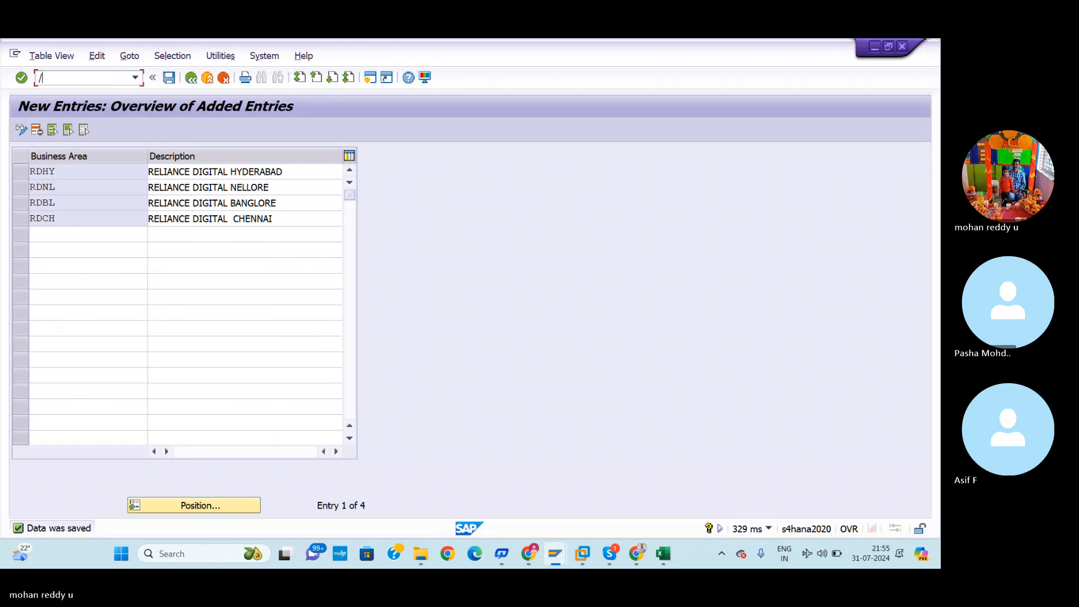
type("NOCC1")
key("Return")
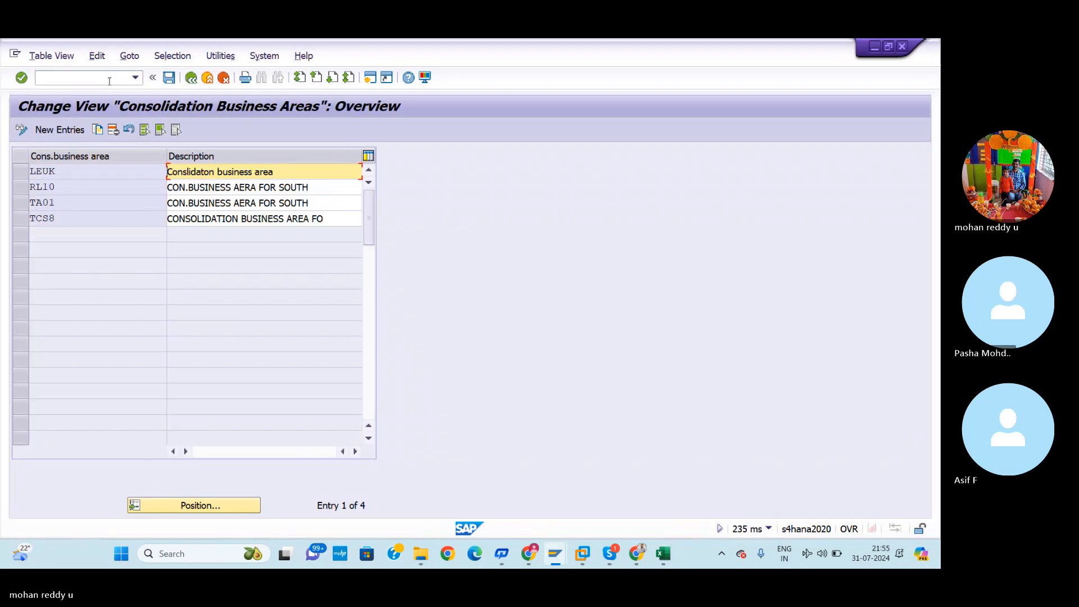
left_click(65, 130)
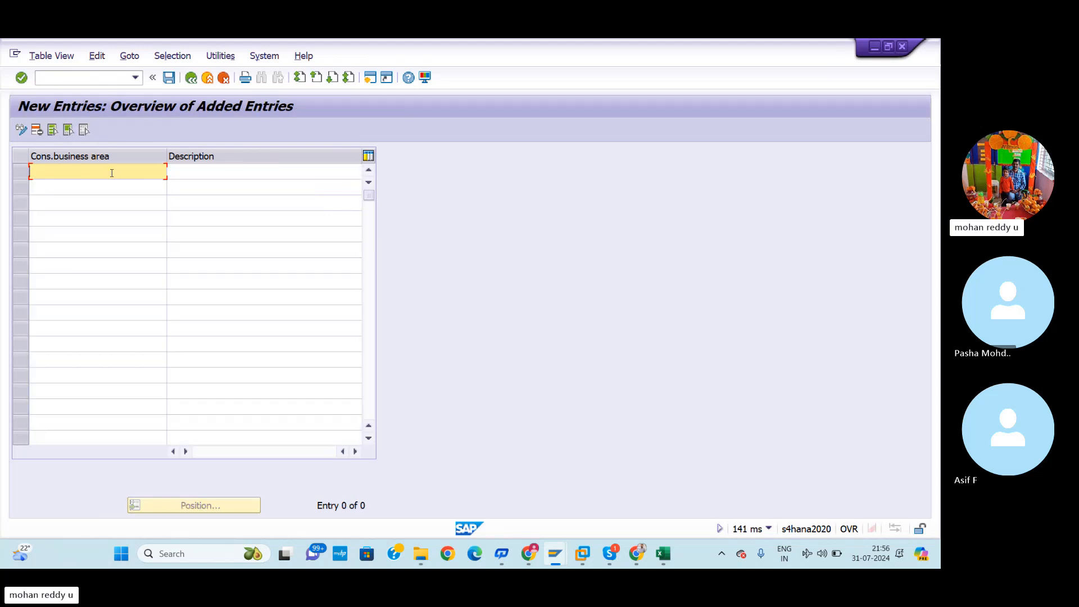
Check the planned consolidated business area code in Excel and enter RDCB in the first row of the new entries in SAP
key("alt+Tab")
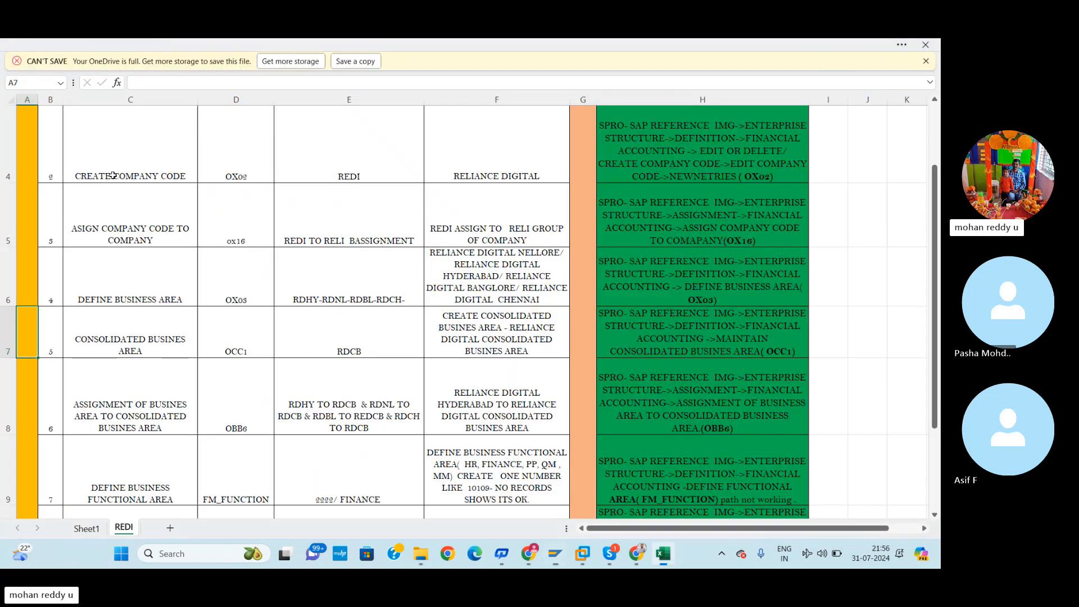
key("alt+Tab")
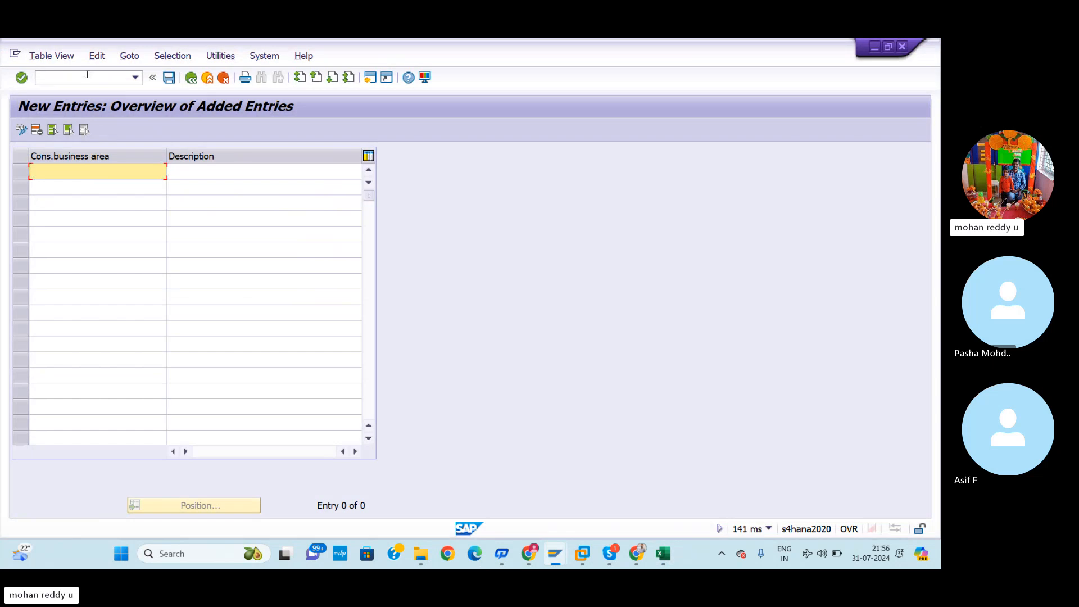
type("RD")
left_click(94, 189)
Check the planned description in Excel and describe RDCB in SAP as CONSOLIDATED BUSINES AREA
left_click(279, 173)
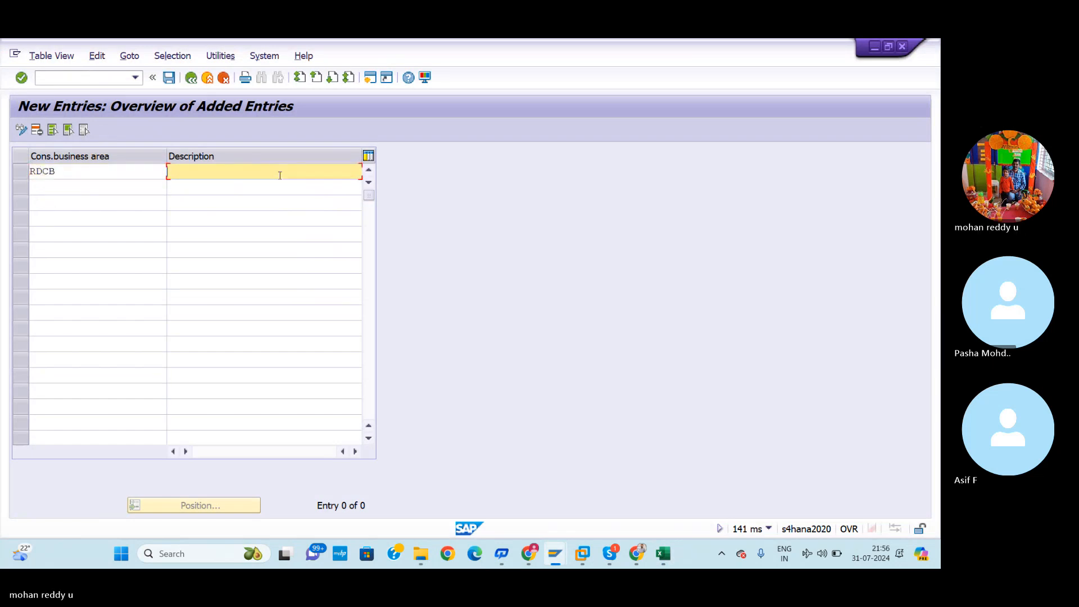
key("alt+Tab")
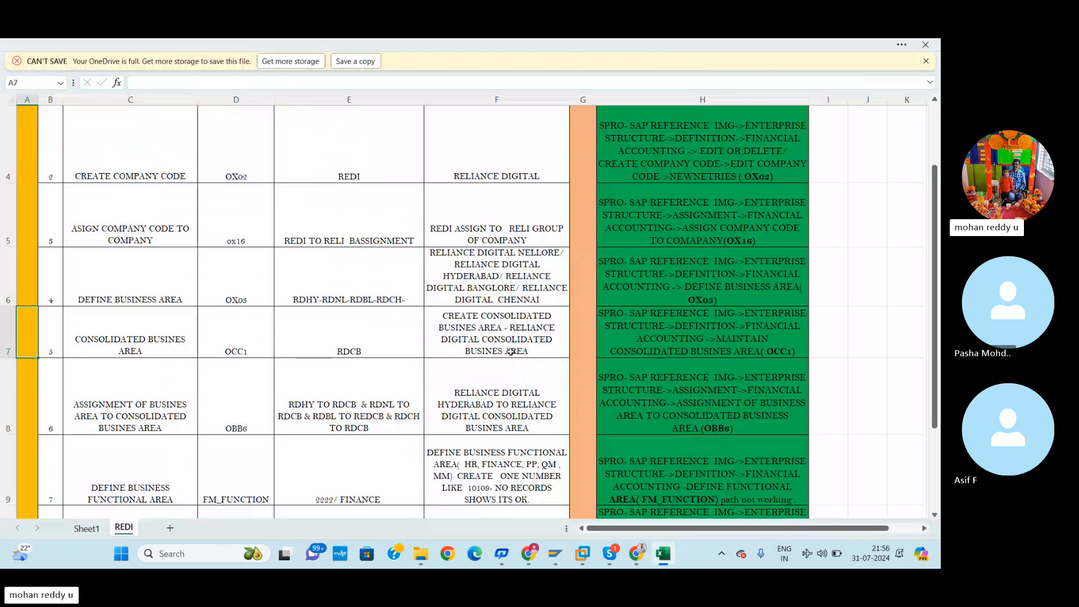
key("alt+Tab")
type("CO")
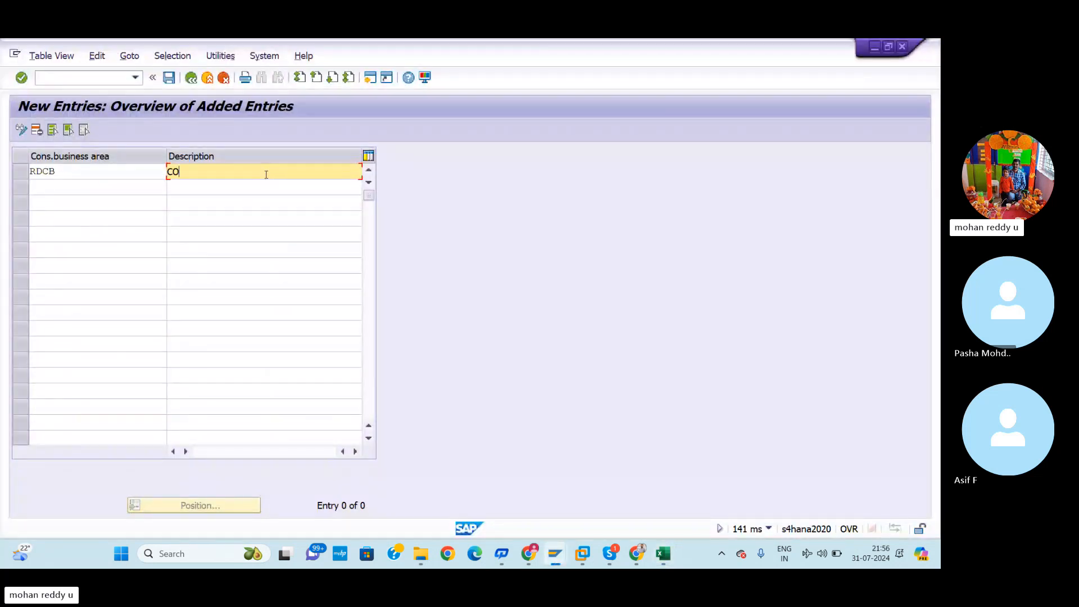
type("NSOLIDATE")
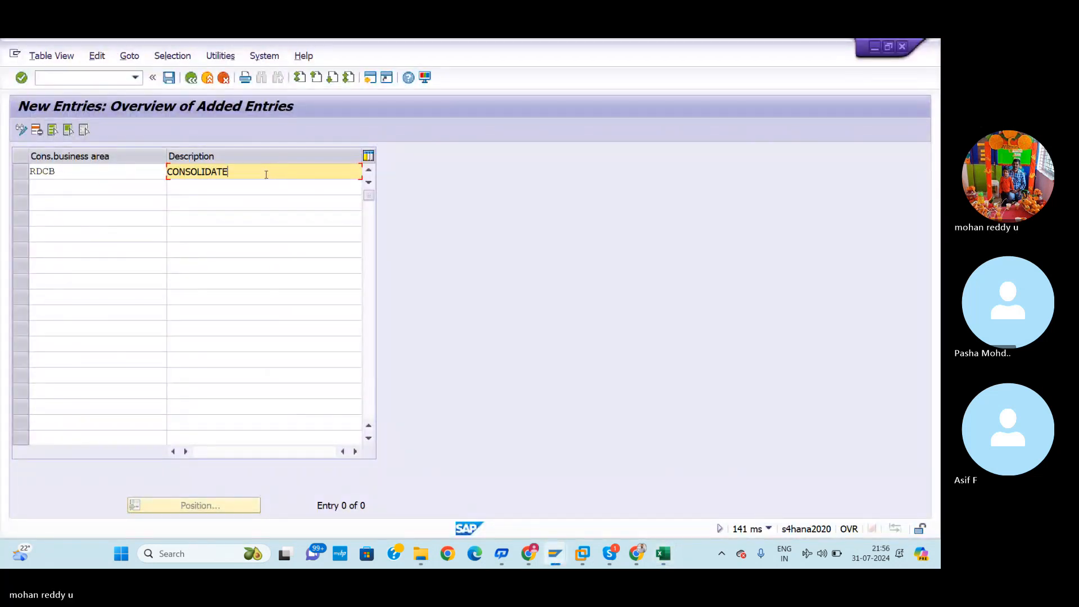
type("D BUSINES ")
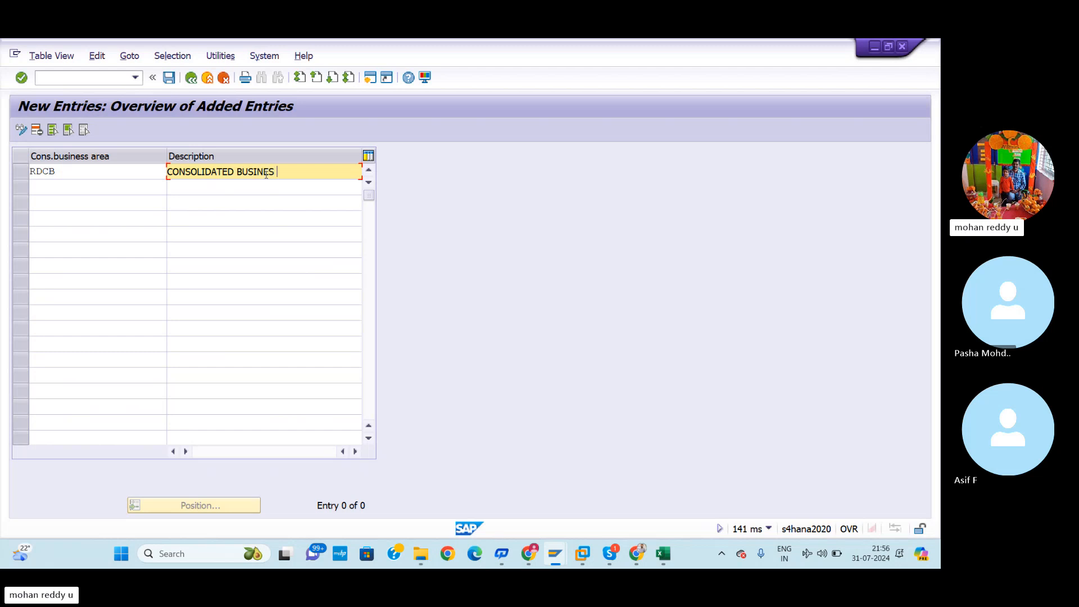
type("AREA TO")
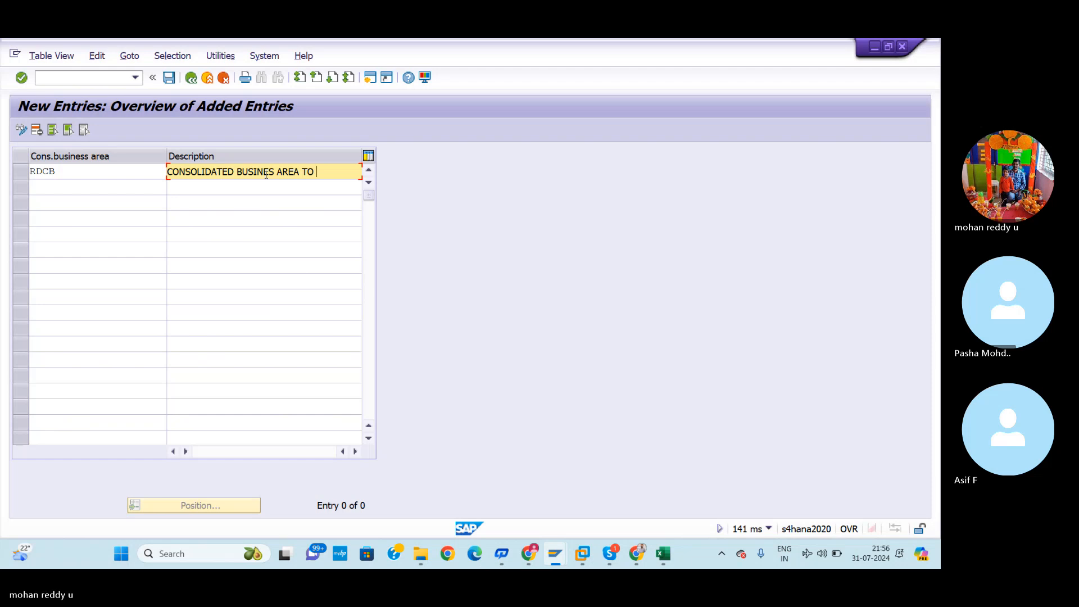
key("BackSpace")
key("BackSpace")
type("FOR")
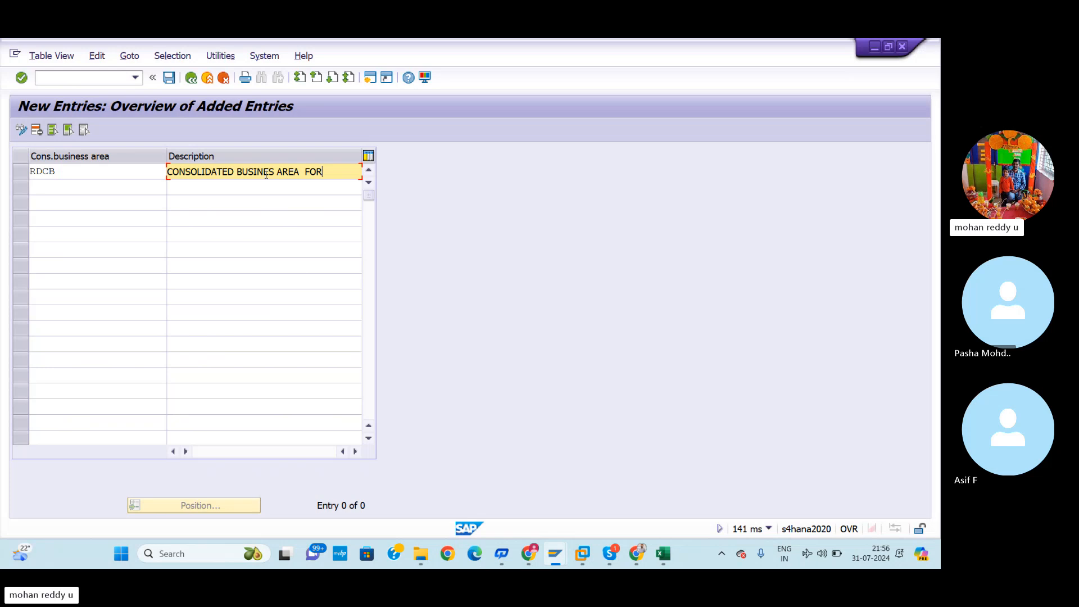
key("BackSpace")
key("BackSpace")
key("BackSpace")
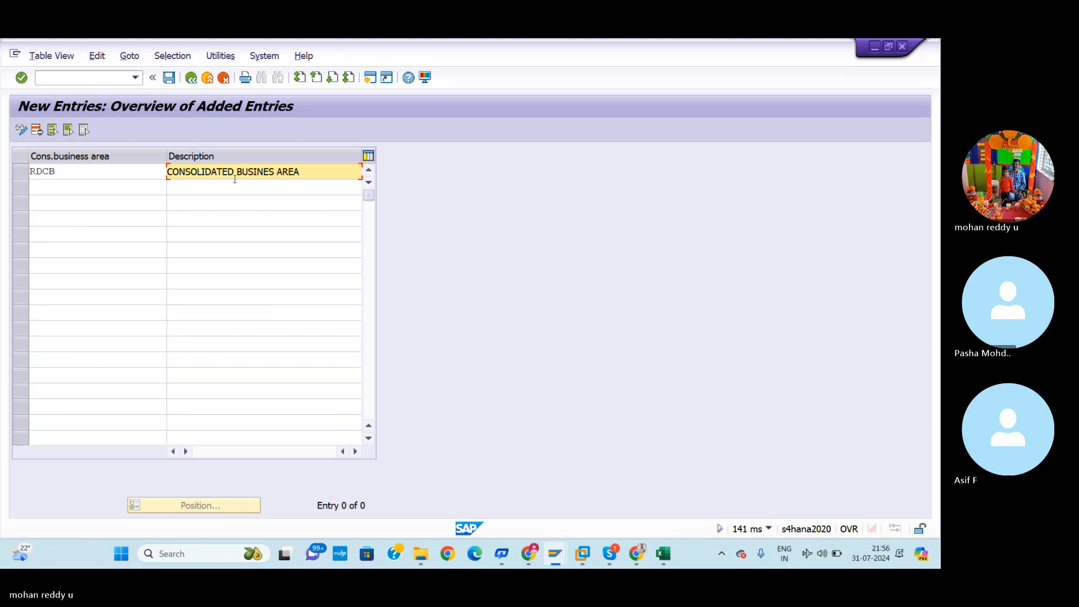
Save the new consolidation business area RDCB, accepting the customizing request
left_click(169, 77)
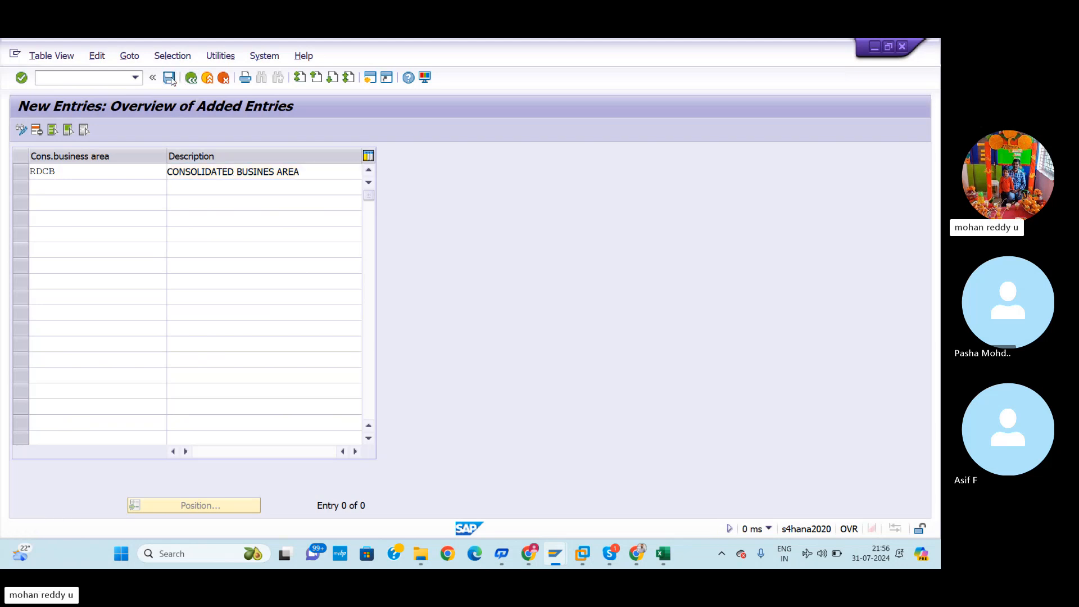
left_click(304, 289)
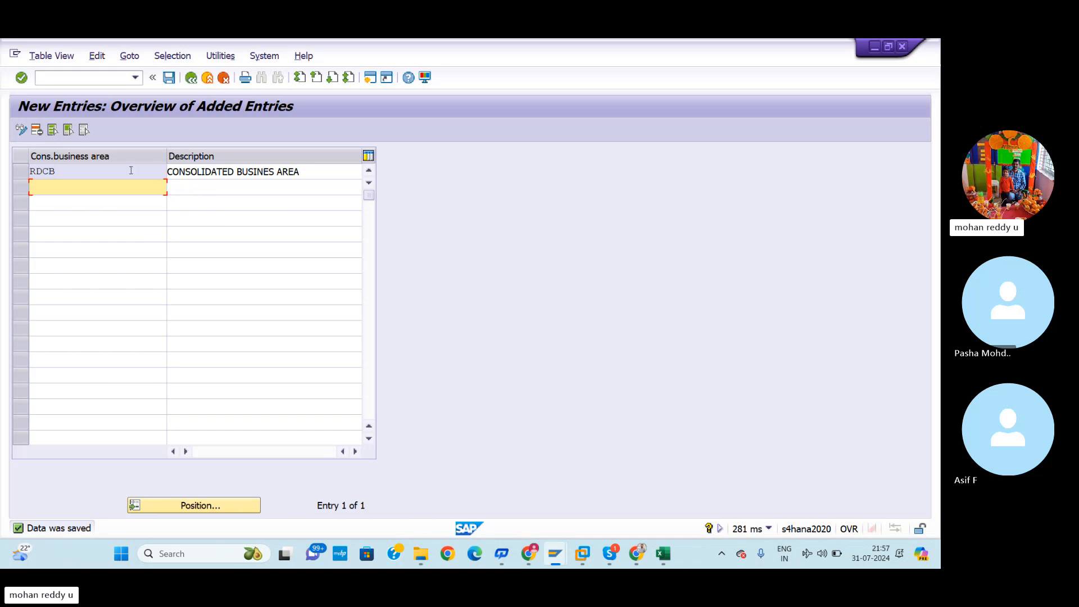
left_click(212, 222)
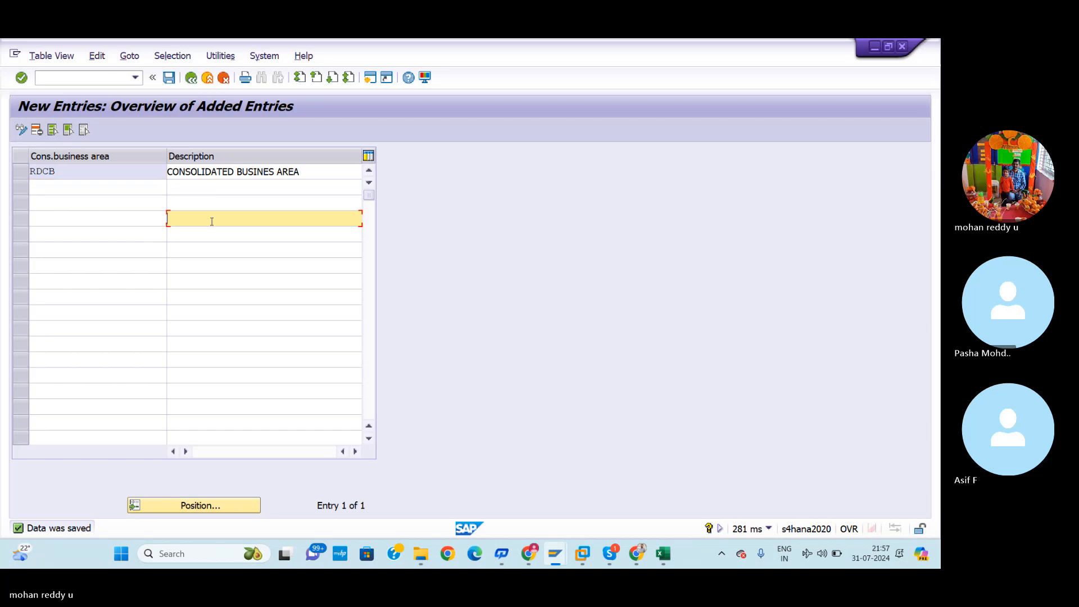
left_click(169, 78)
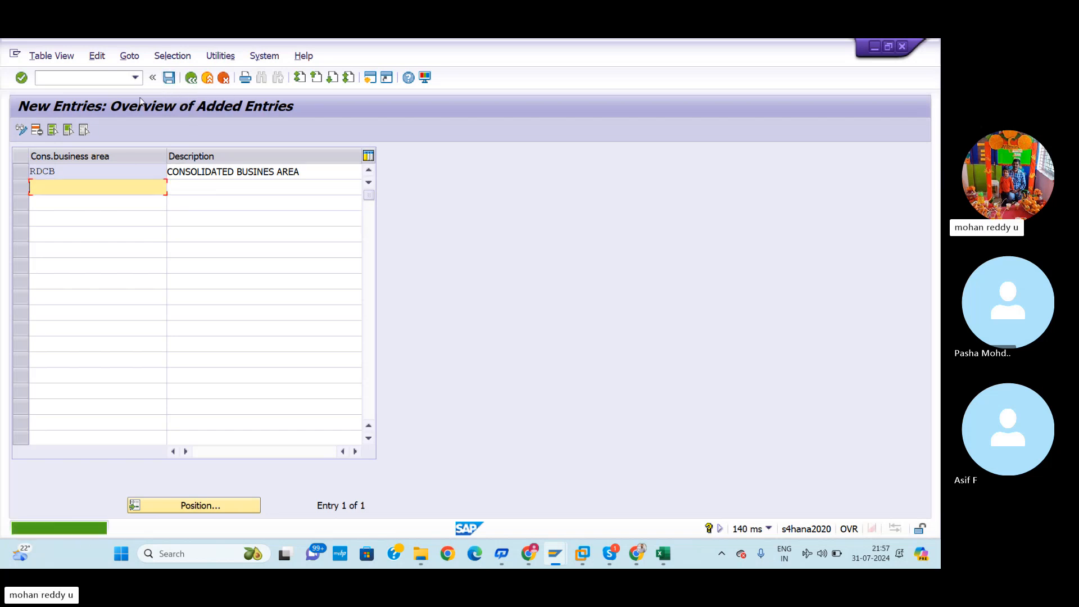
Check the planned assignment of business areas in Excel, and open the consolidation business area assignment in SAP with /NOBB6
key("alt+Tab")
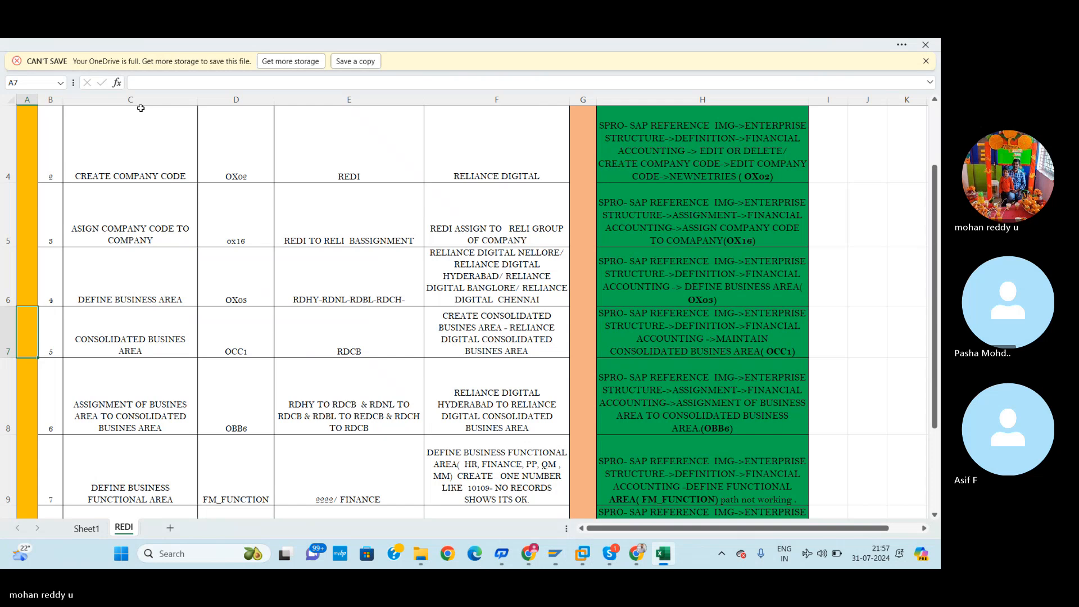
key("Down")
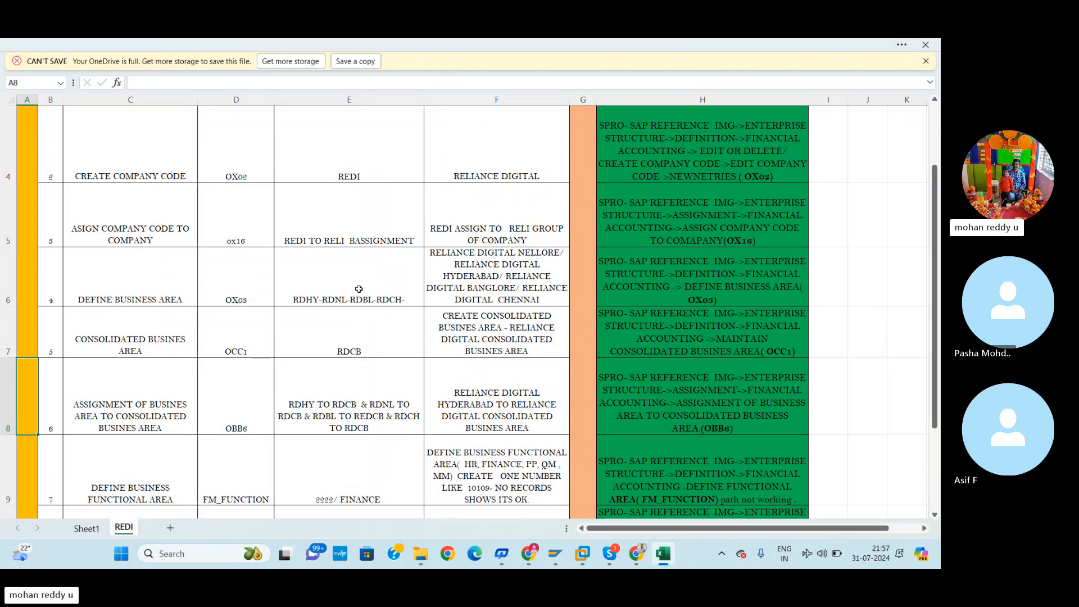
left_click(25, 339)
left_click(19, 400)
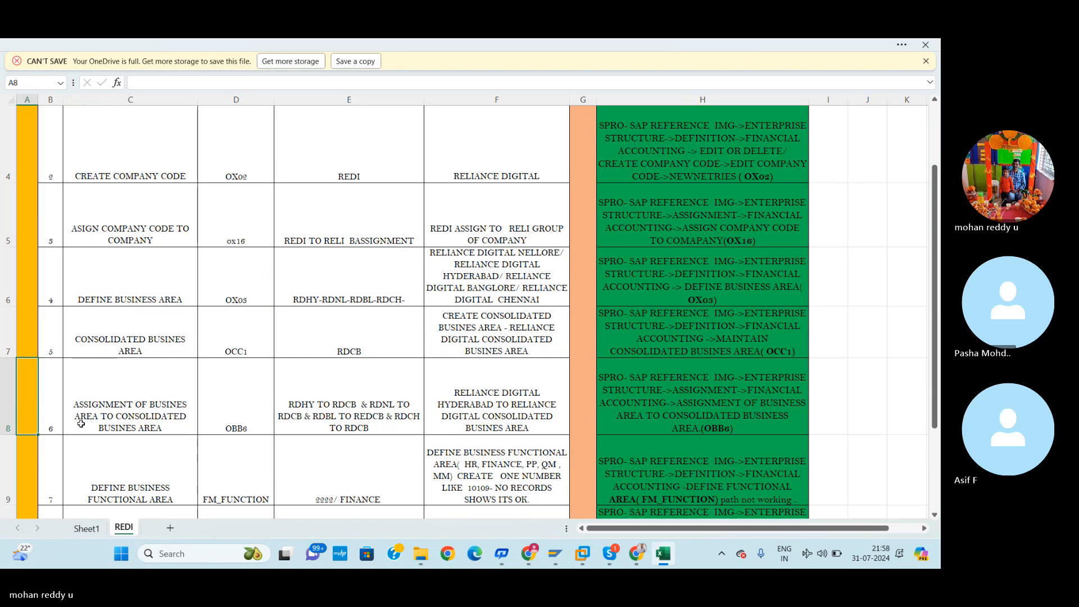
key("alt+Tab")
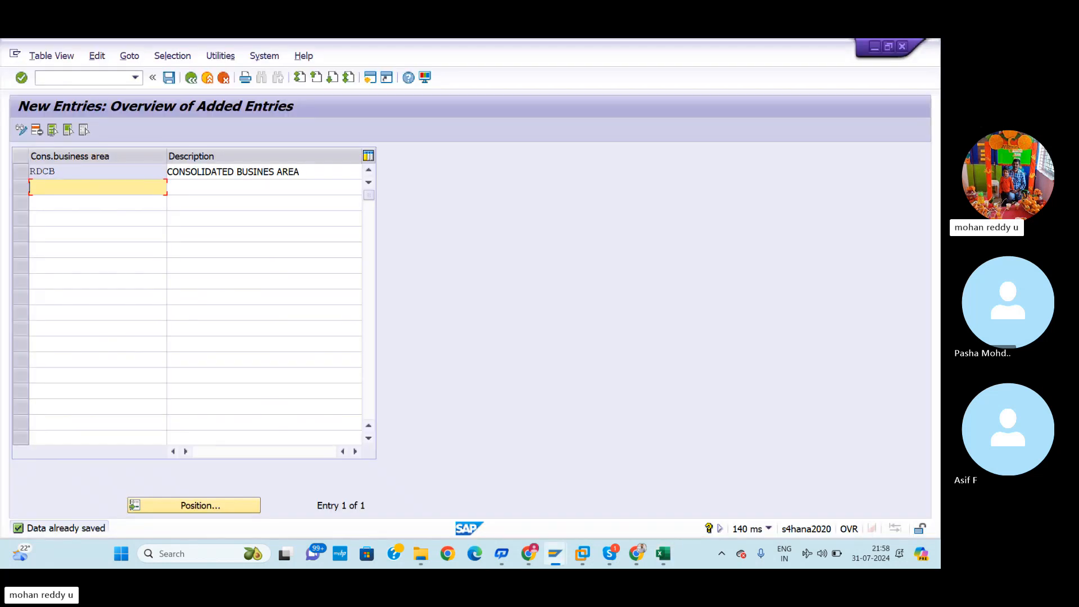
left_click(87, 78)
type("/NOBB6")
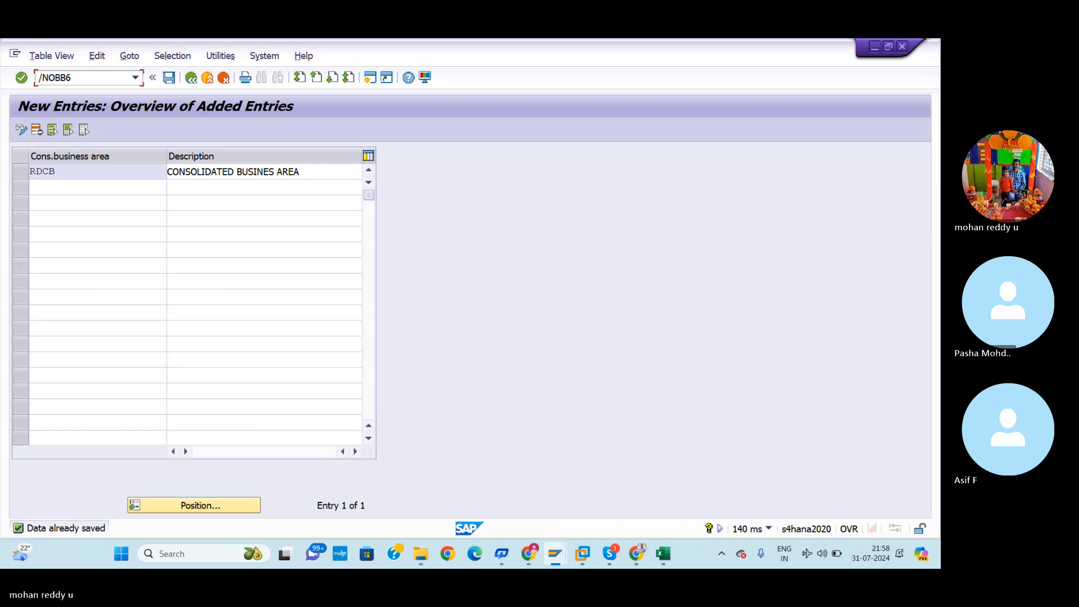
key("Return")
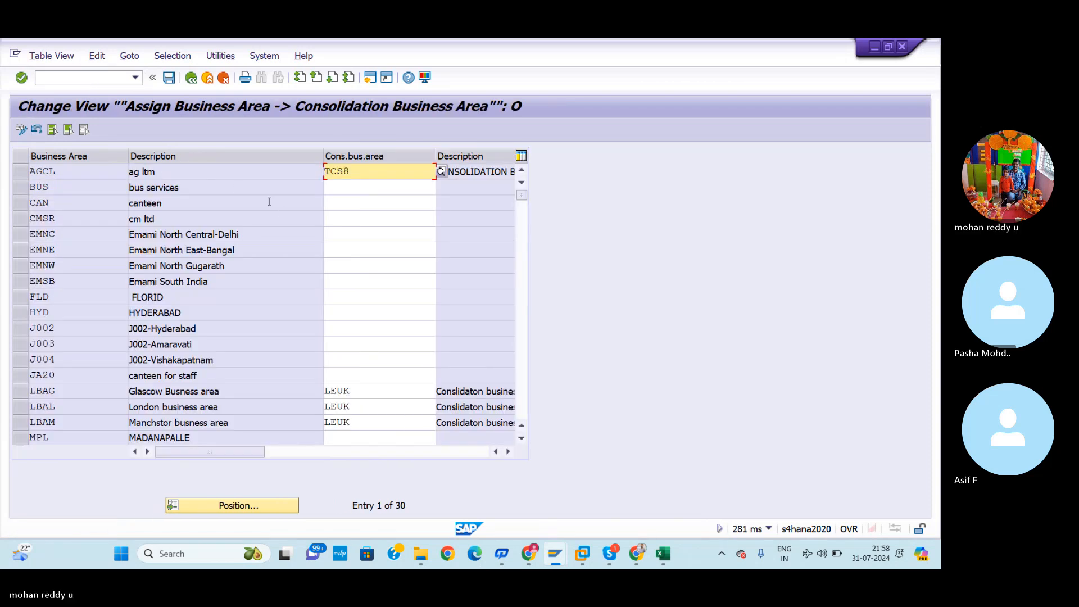
Position the assignment list at the business areas starting with RD*
left_click(263, 506)
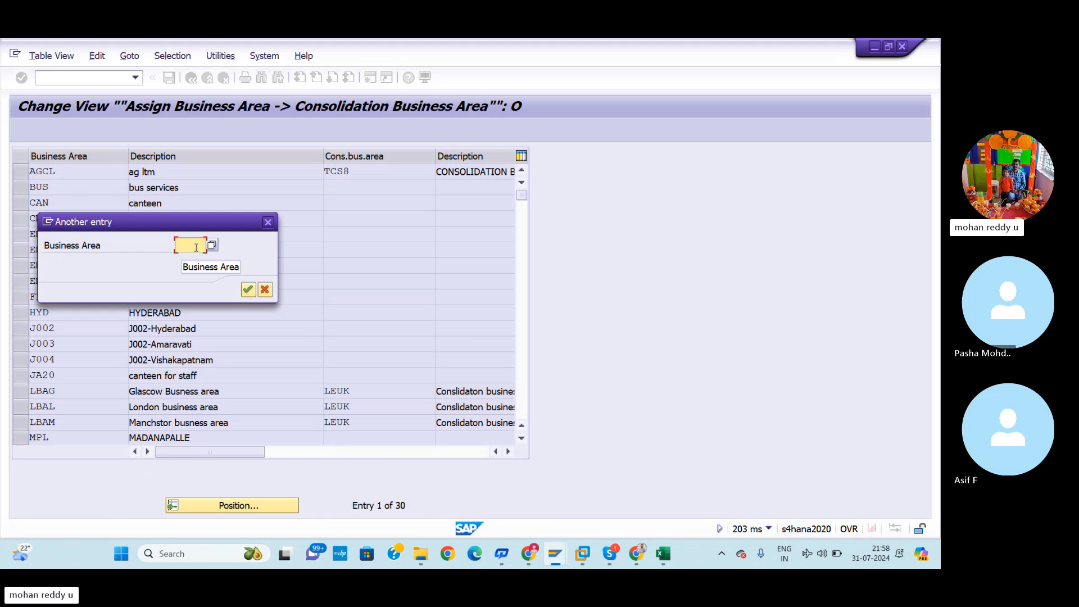
type("RD*")
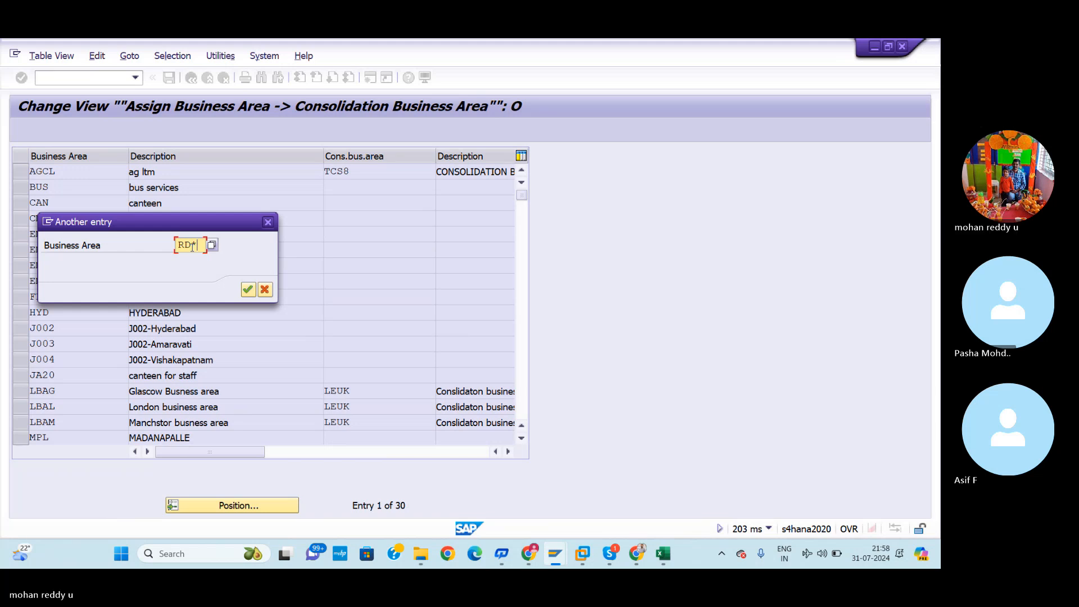
key("Return")
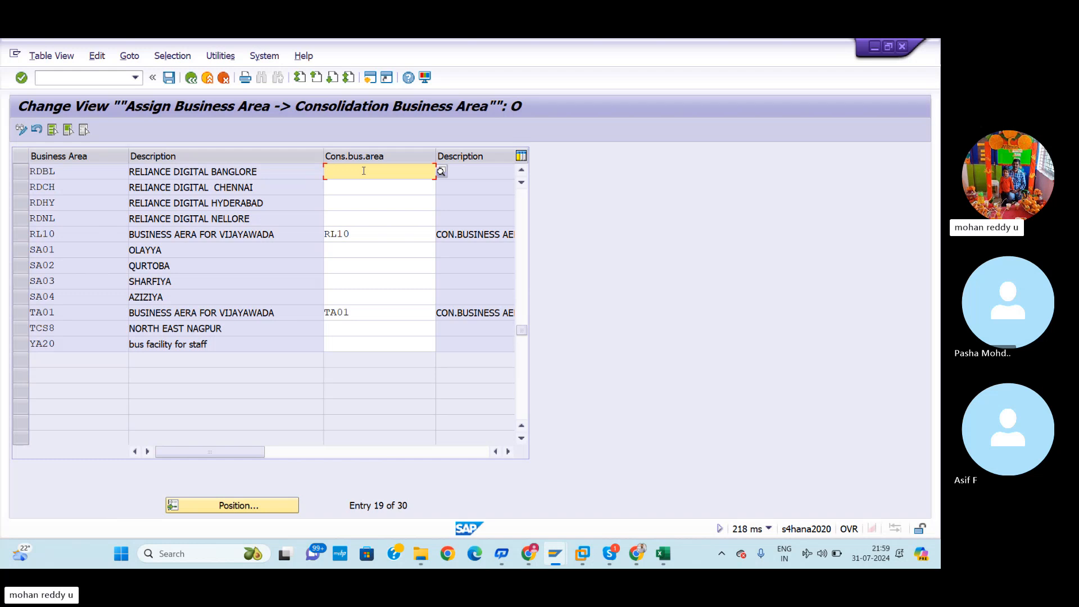
left_click(23, 173)
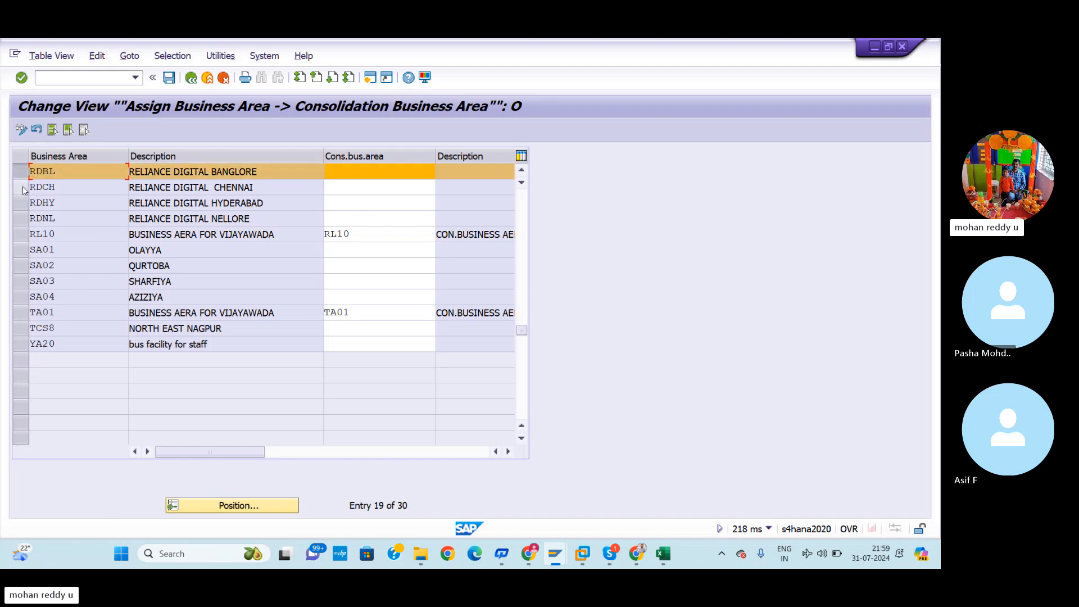
left_click(24, 188)
left_click(21, 204)
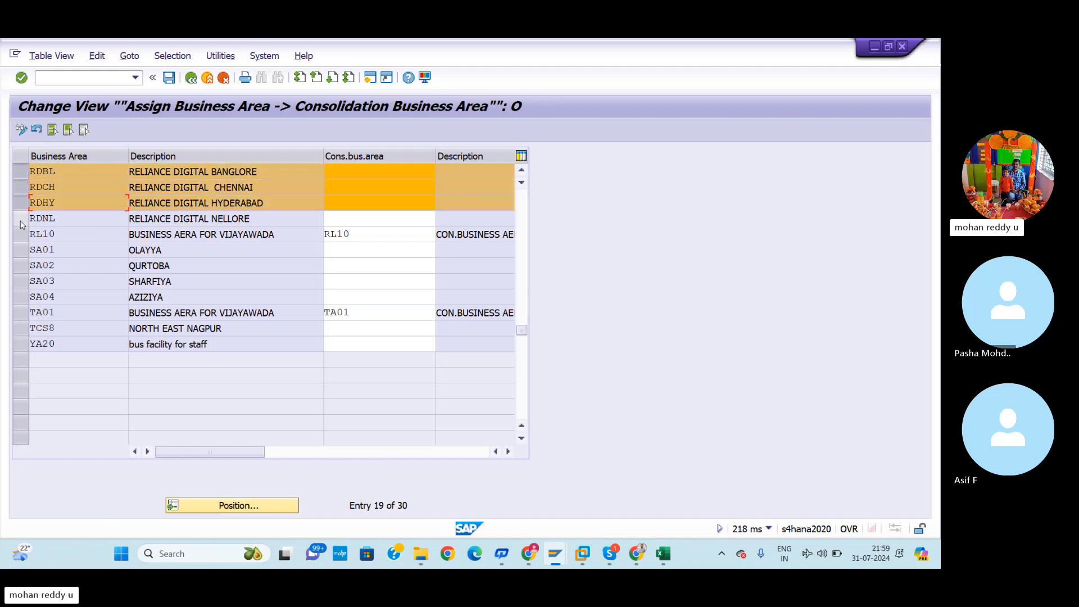
left_click(22, 220)
left_click(21, 219)
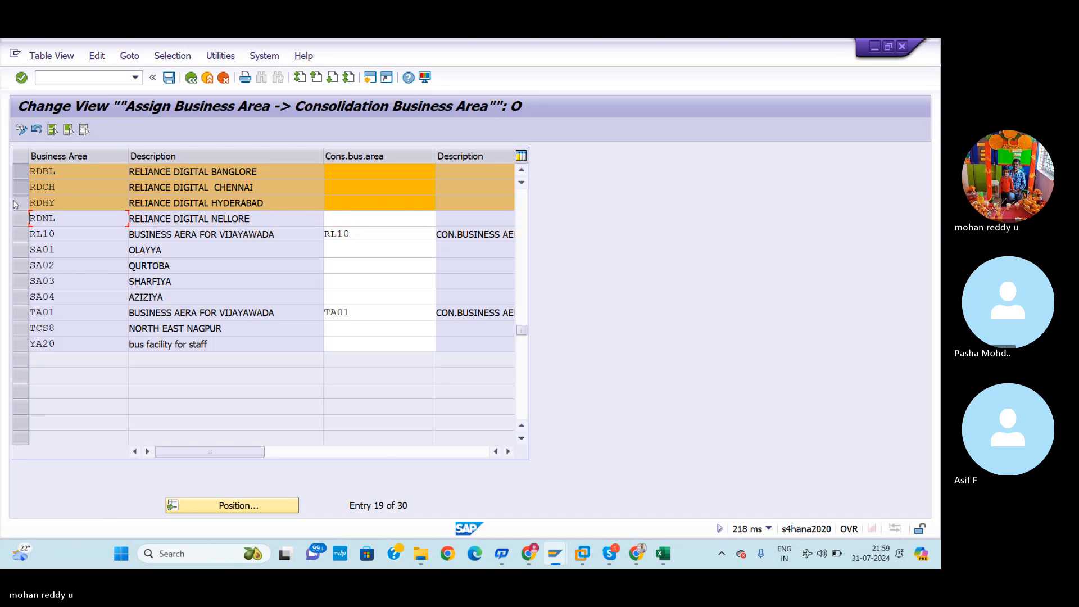
left_click(22, 203)
left_click(20, 188)
left_click(16, 170)
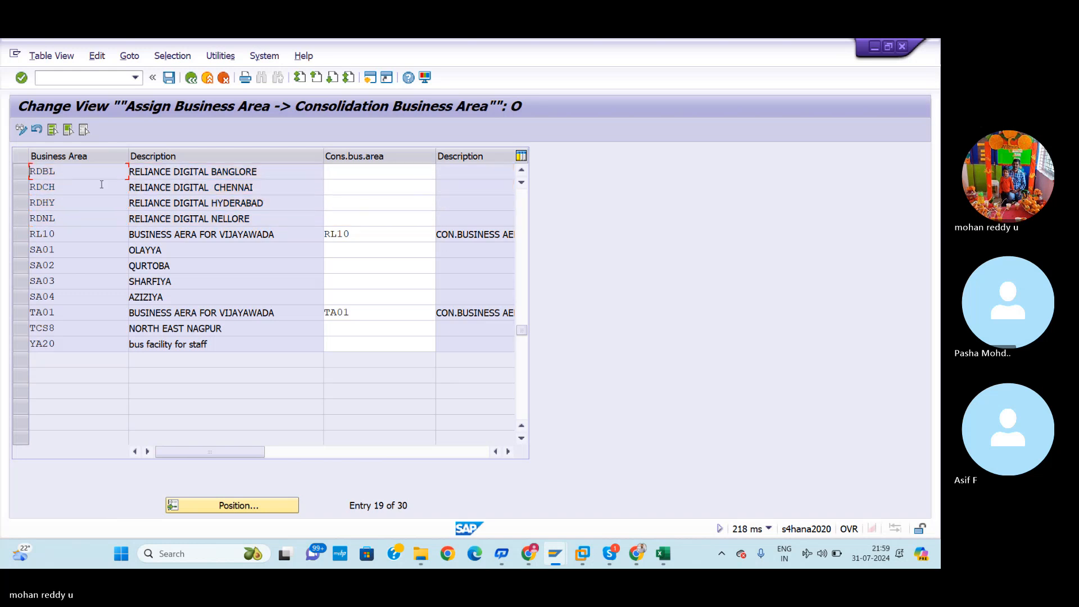
Assign consolidation business area RDCB to the business areas RDBL and RDCH
left_click(384, 169)
key("alt+Tab")
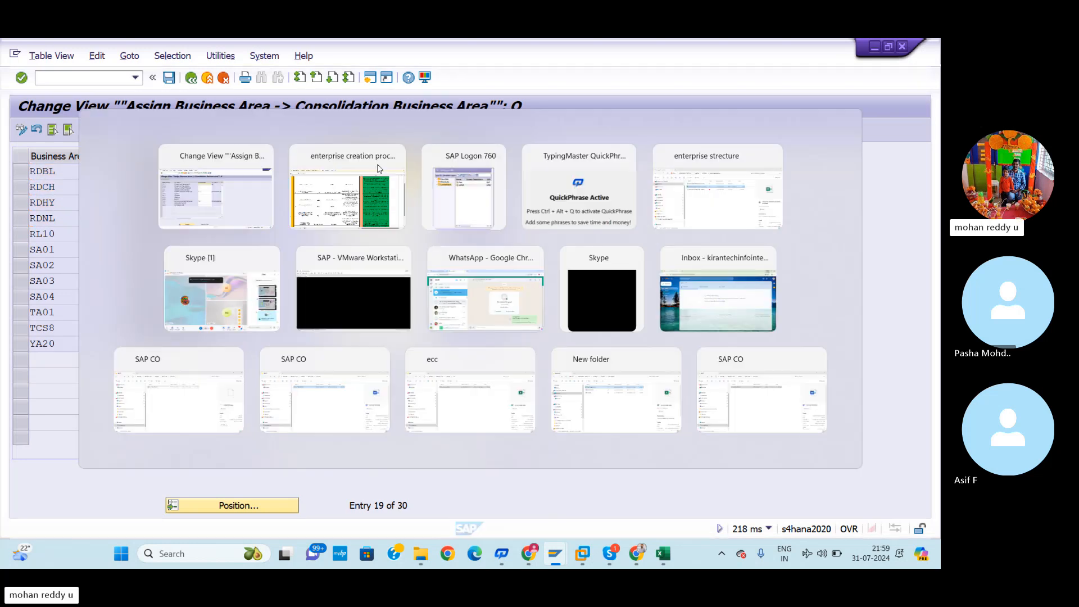
key("alt+Tab")
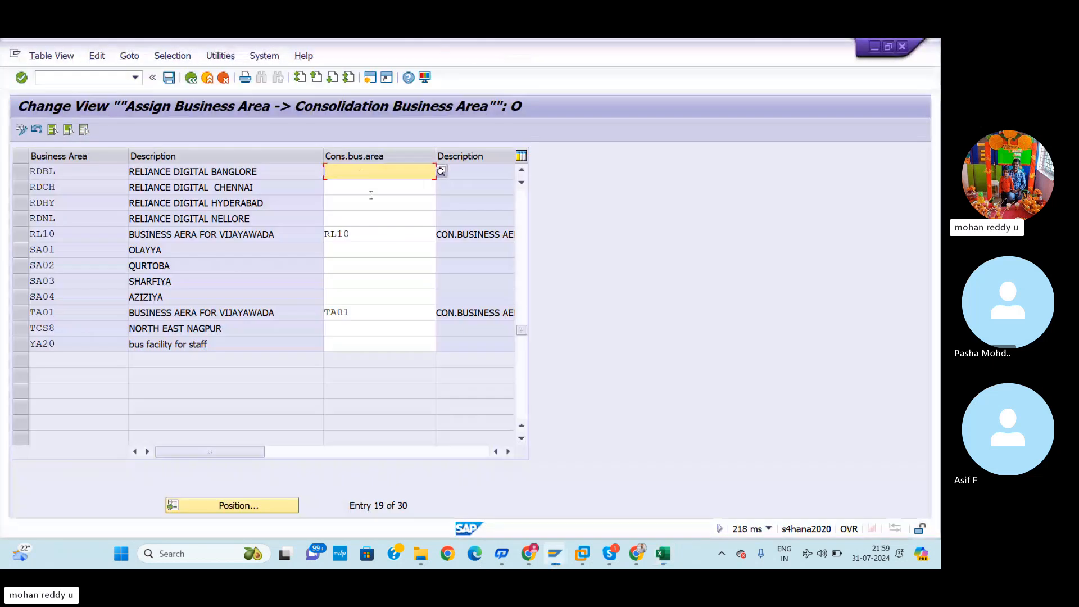
type("RDCB")
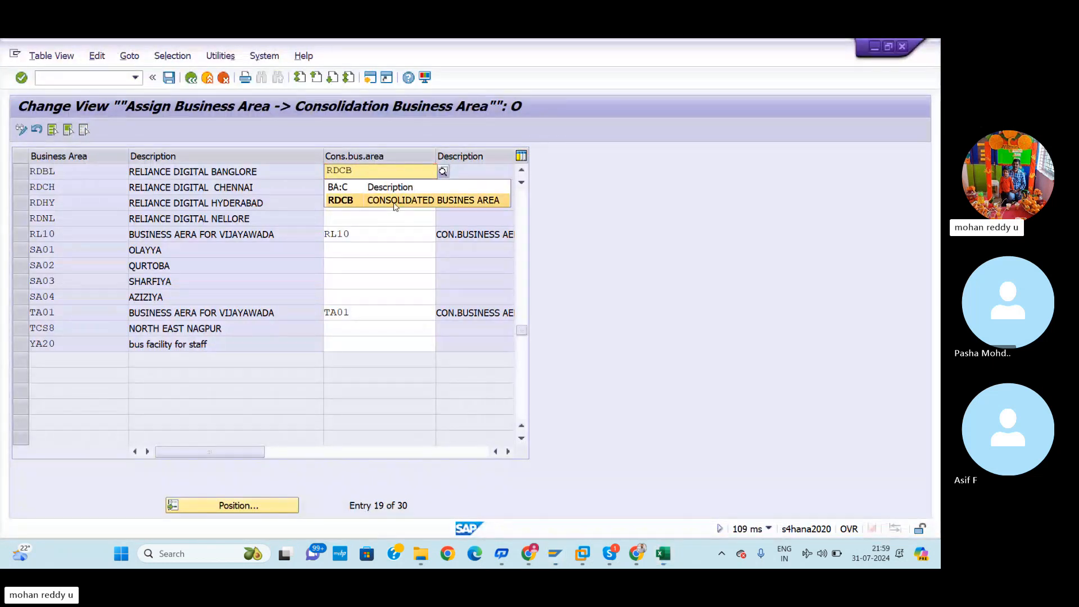
left_click(355, 186)
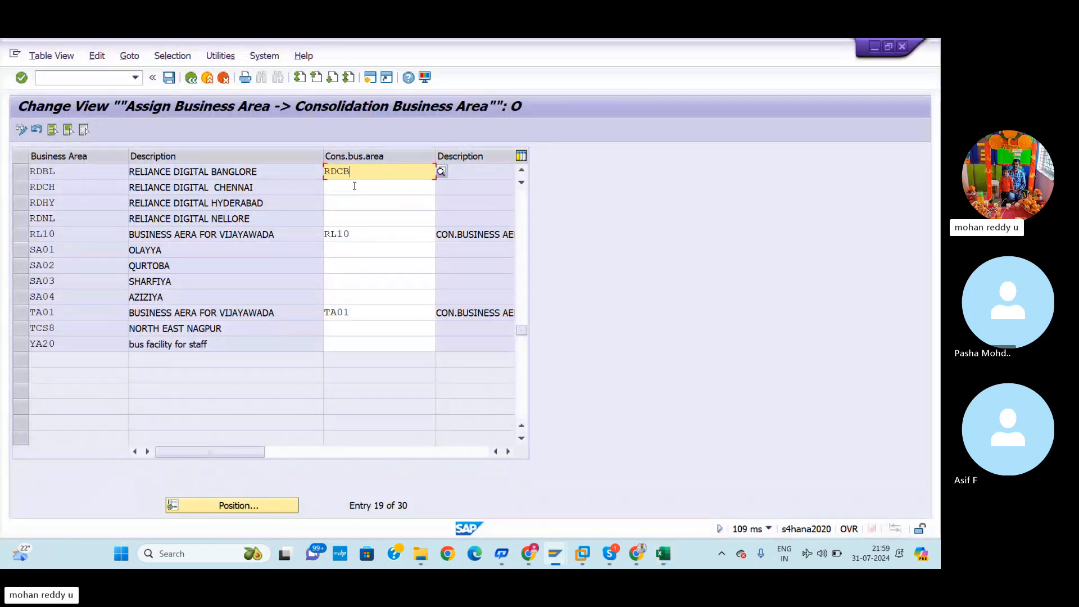
left_click(353, 185)
type("RDCB")
Assign consolidation business area RDCB to the business areas RDHY and RDNL
left_click(358, 202)
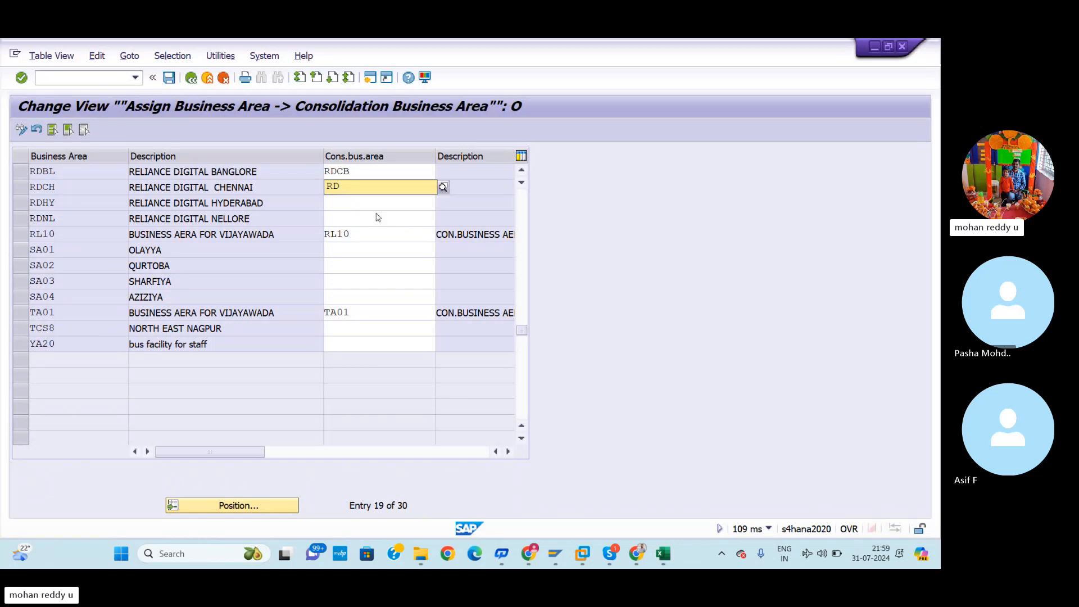
left_click(358, 202)
type("RDCB")
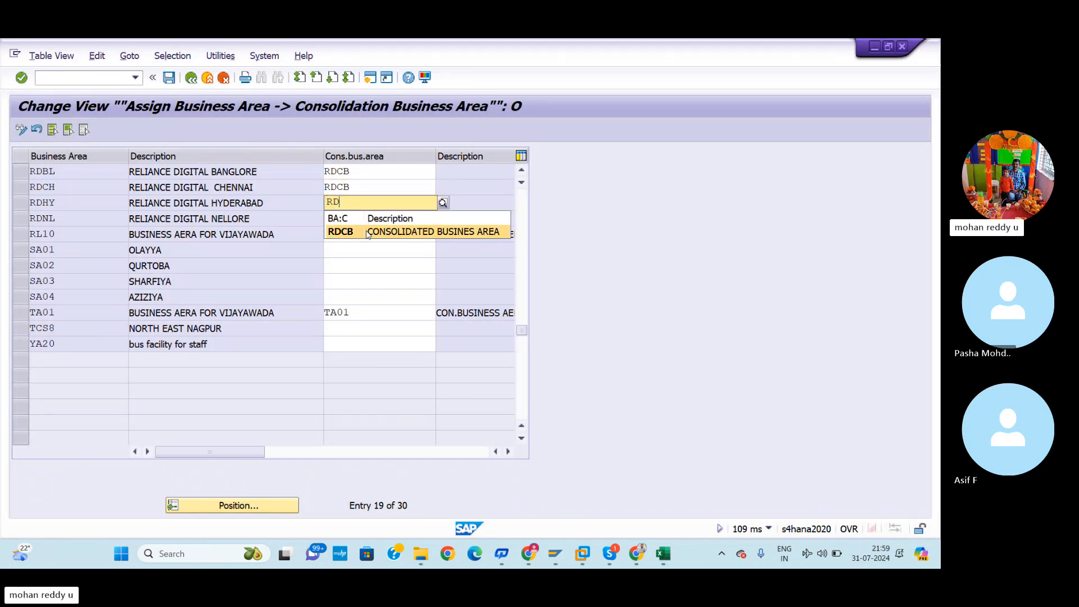
left_click(349, 216)
left_click(349, 216)
type("RDC")
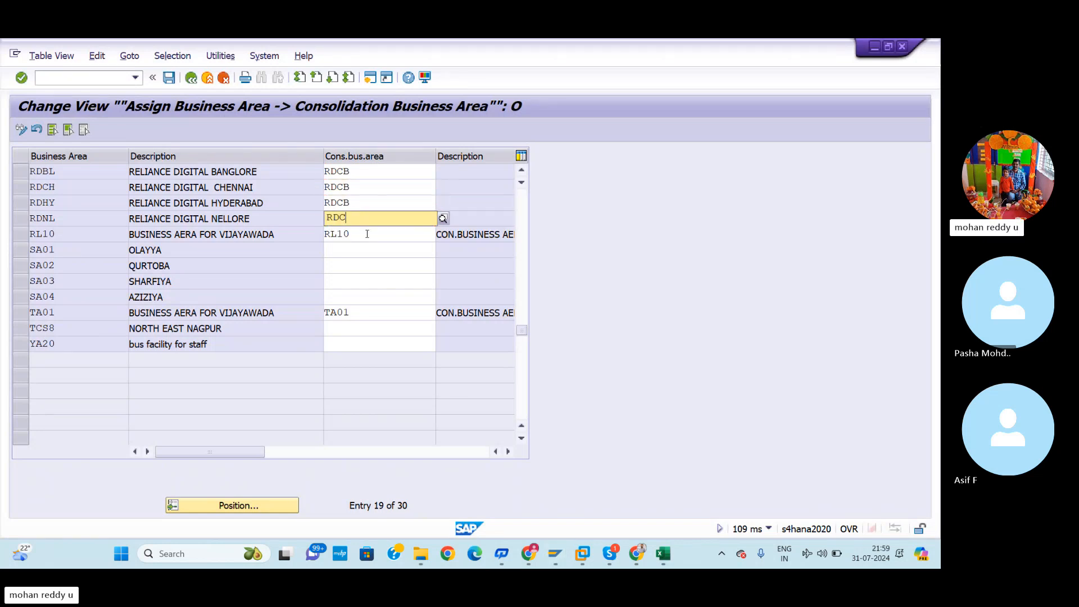
type("B")
left_click(371, 245)
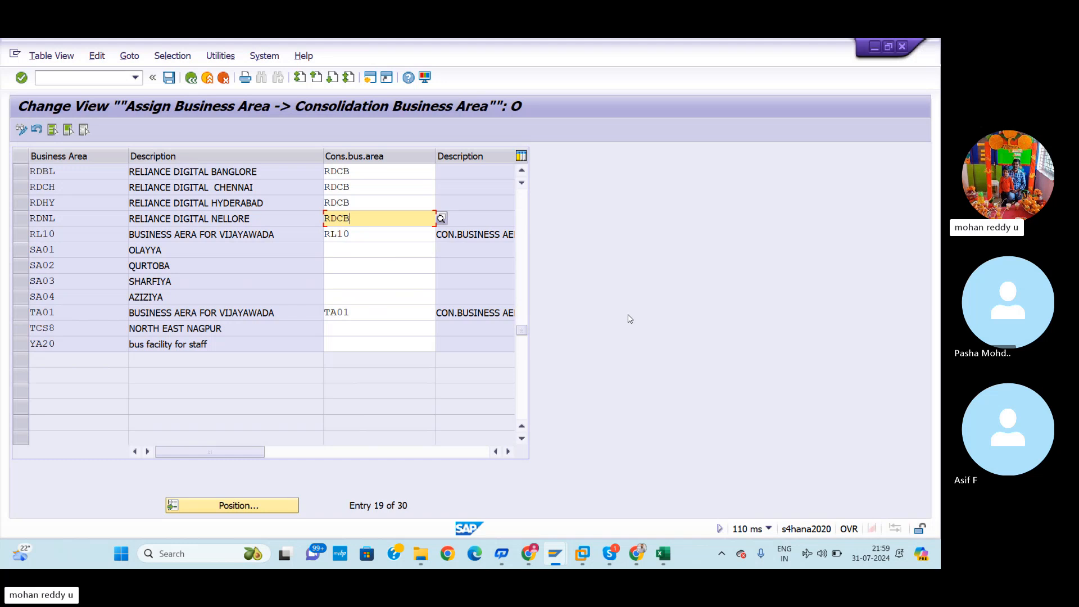
Validate and save the RDCB assignments, accepting the customizing request
key("Return")
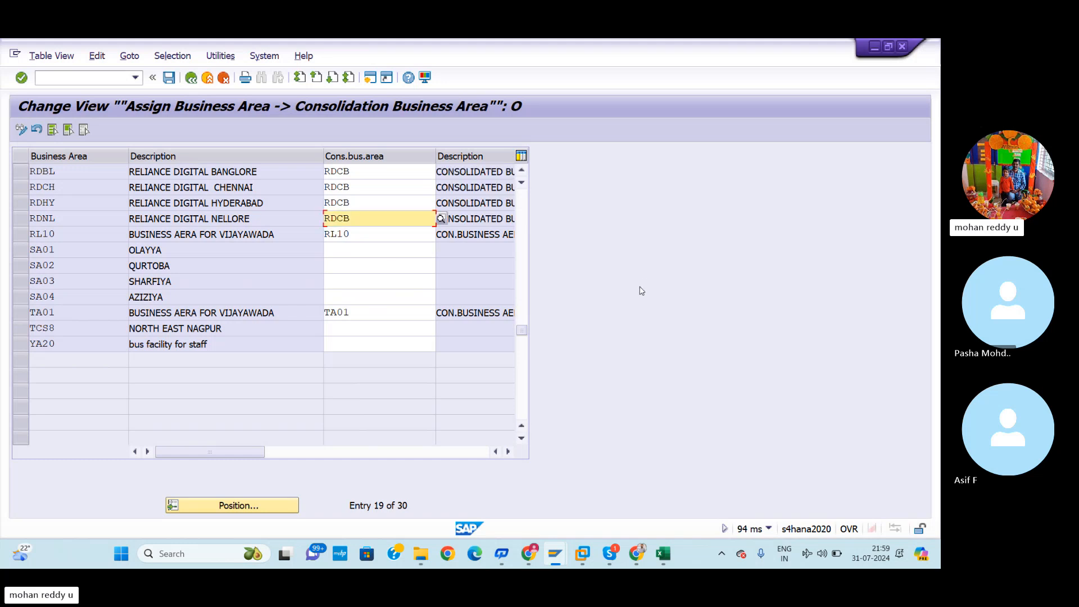
left_click(170, 78)
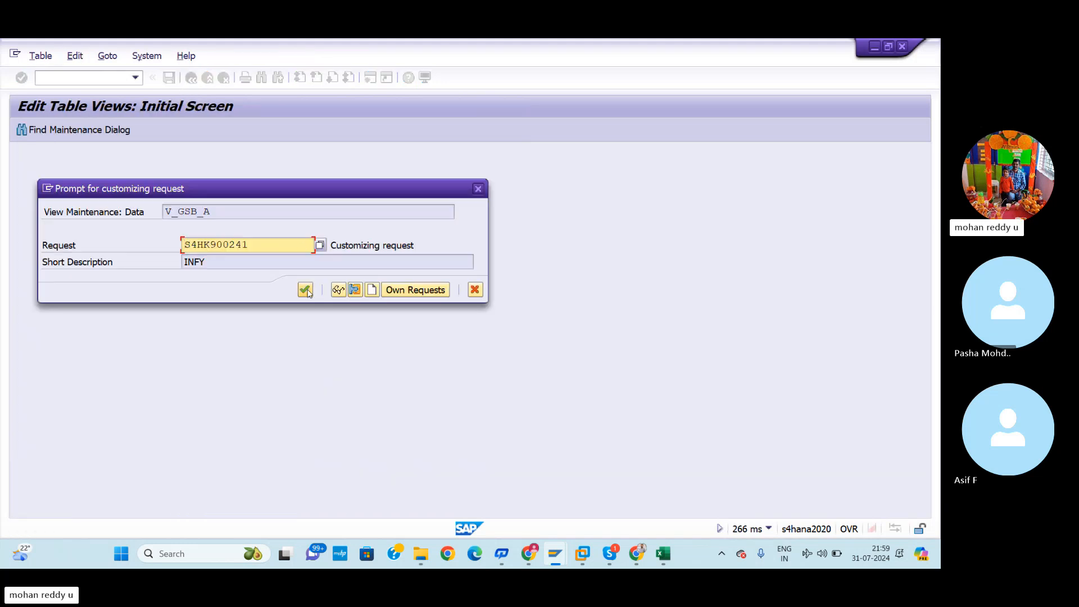
left_click(305, 290)
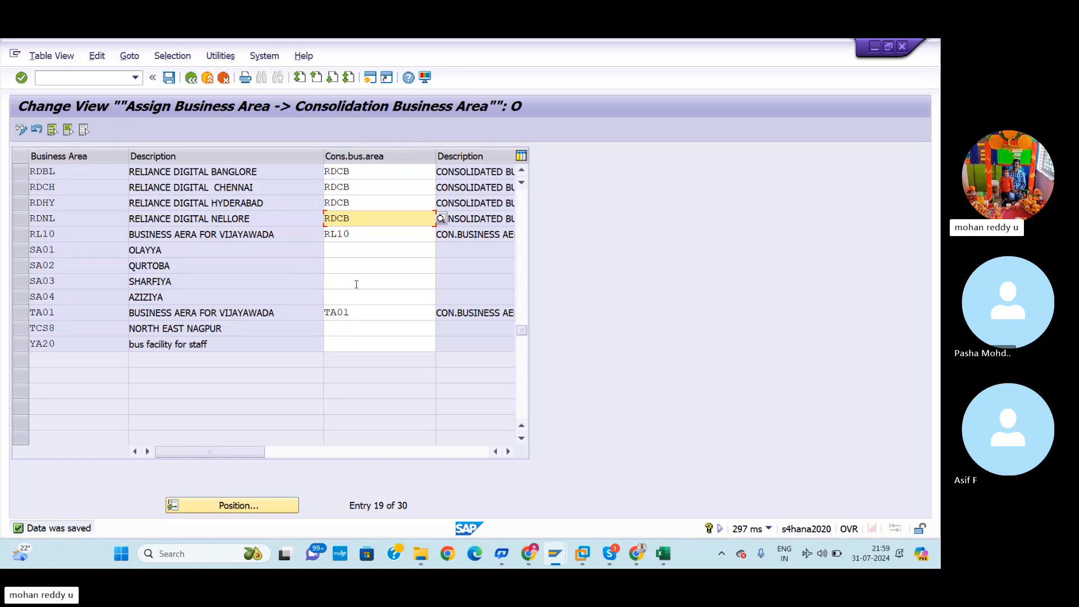
Switch to the Excel plan and review the business area assignment in row 8 and the rows that follow it
key("alt+Tab")
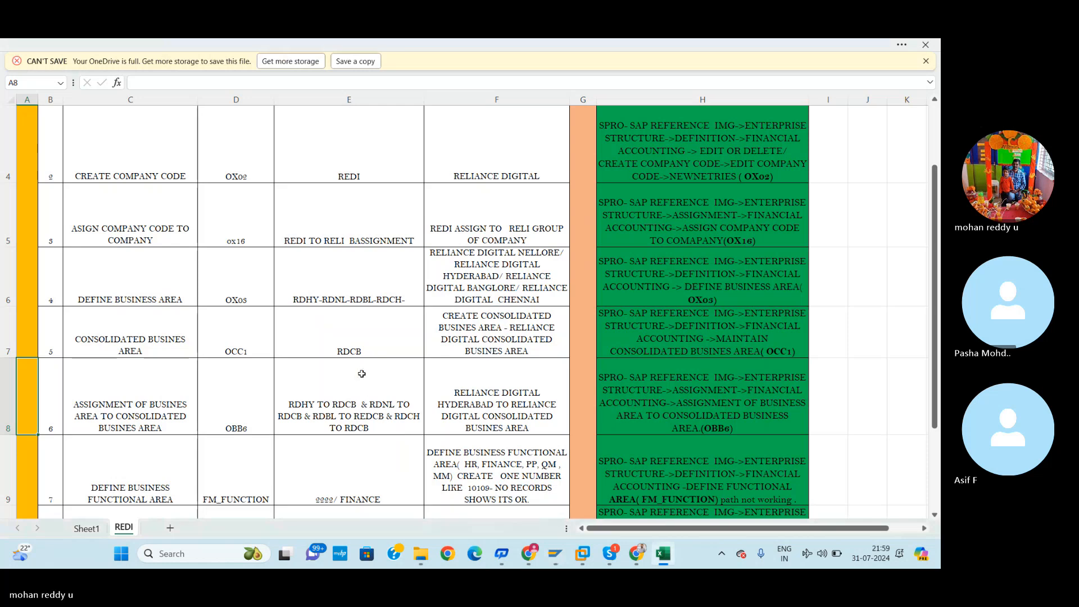
left_click(40, 335)
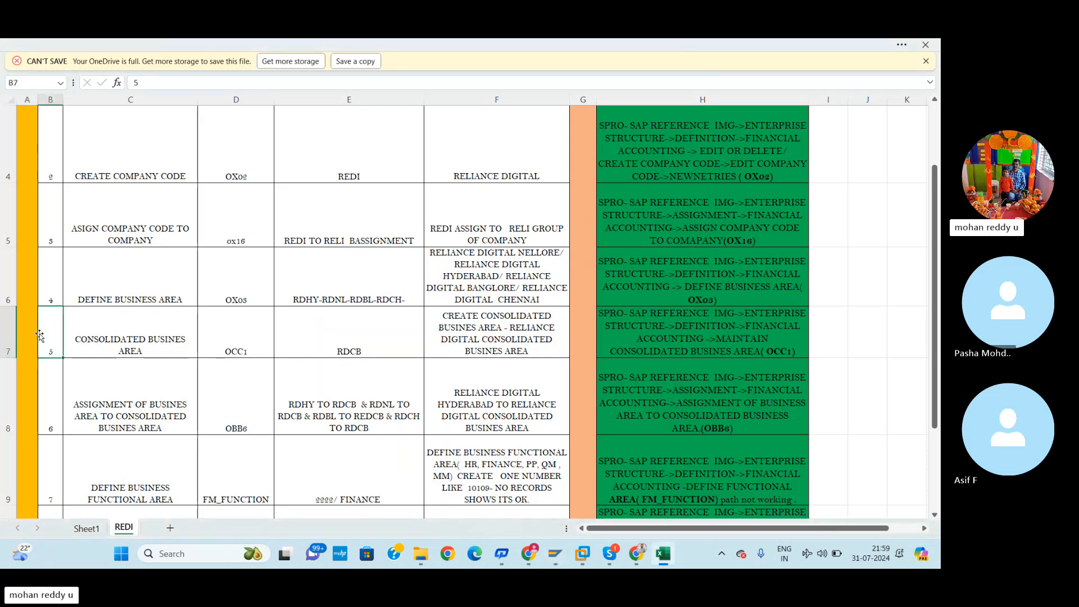
left_click(49, 411)
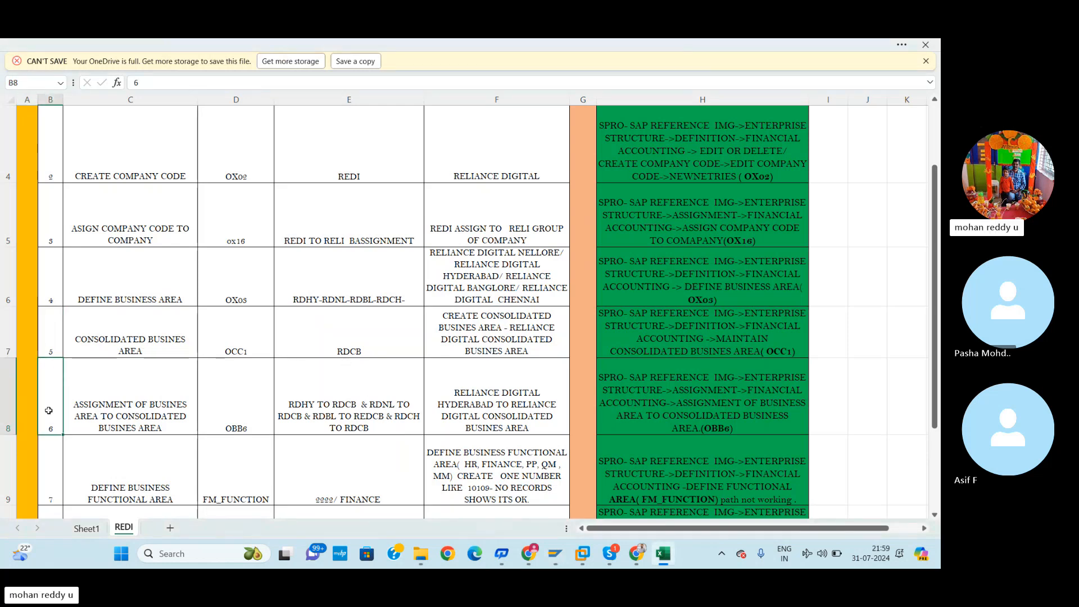
left_click_drag(938, 375, 938, 416)
left_click(8, 252)
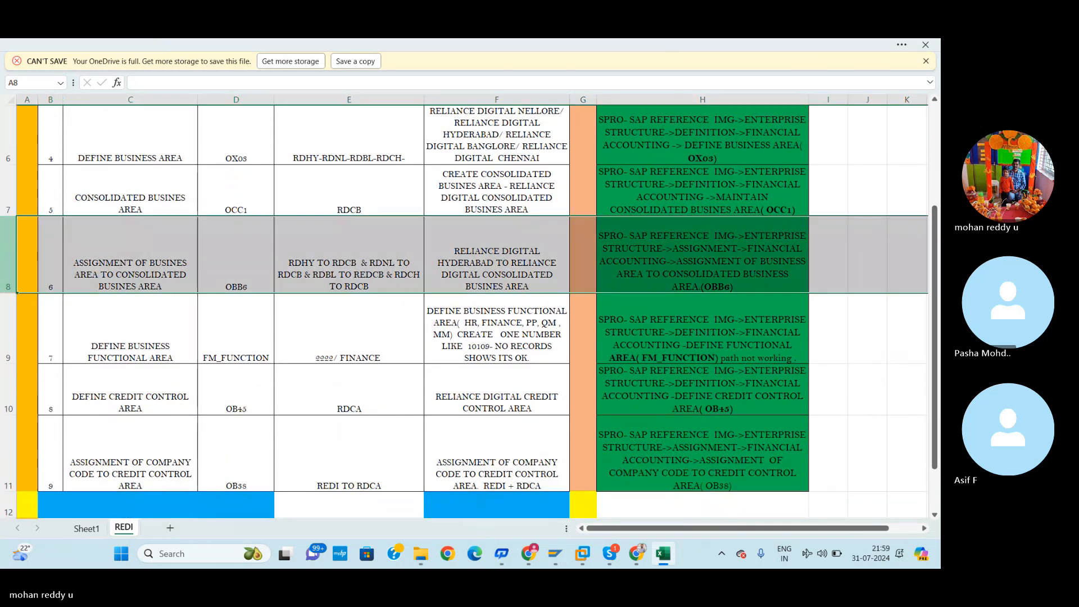
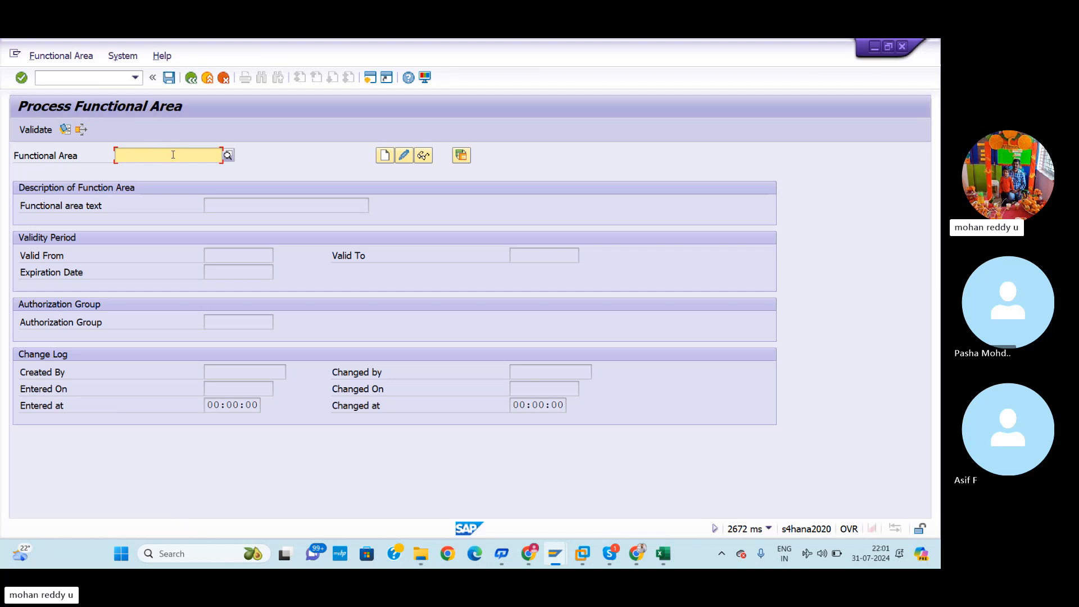
Check the planned functional area in Excel and start creating functional area 2222 in SAP with the text FINANCE DEPARTMENT
key("alt+Tab")
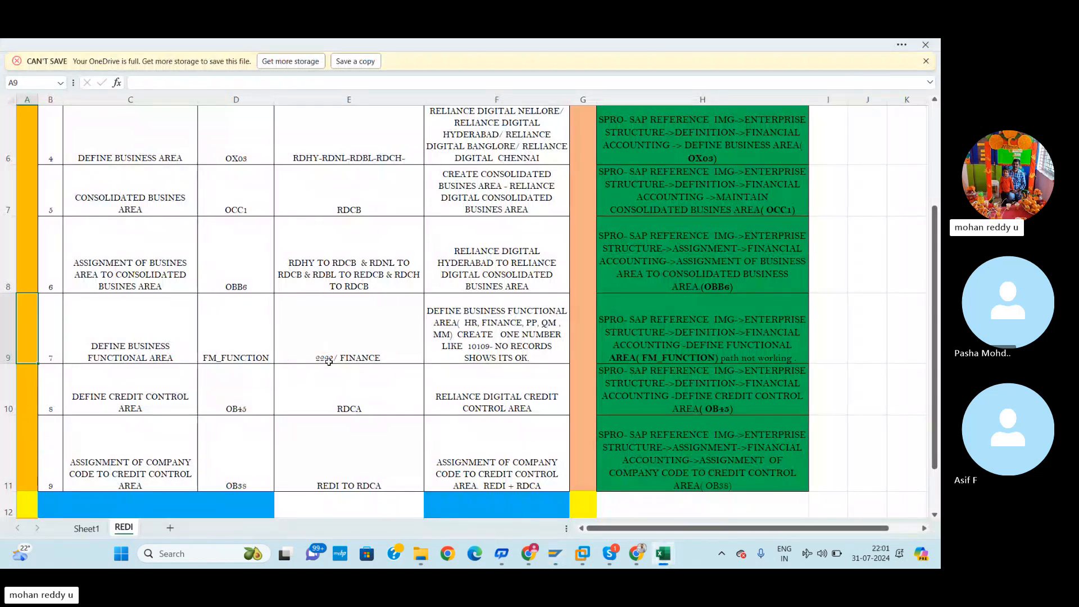
key("alt+Tab")
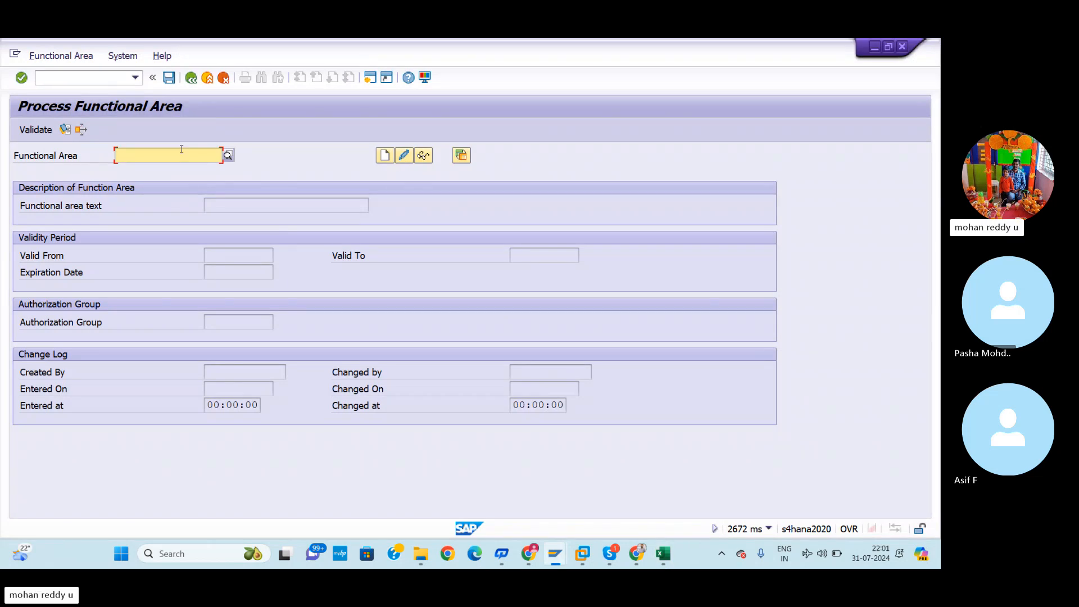
type("2222")
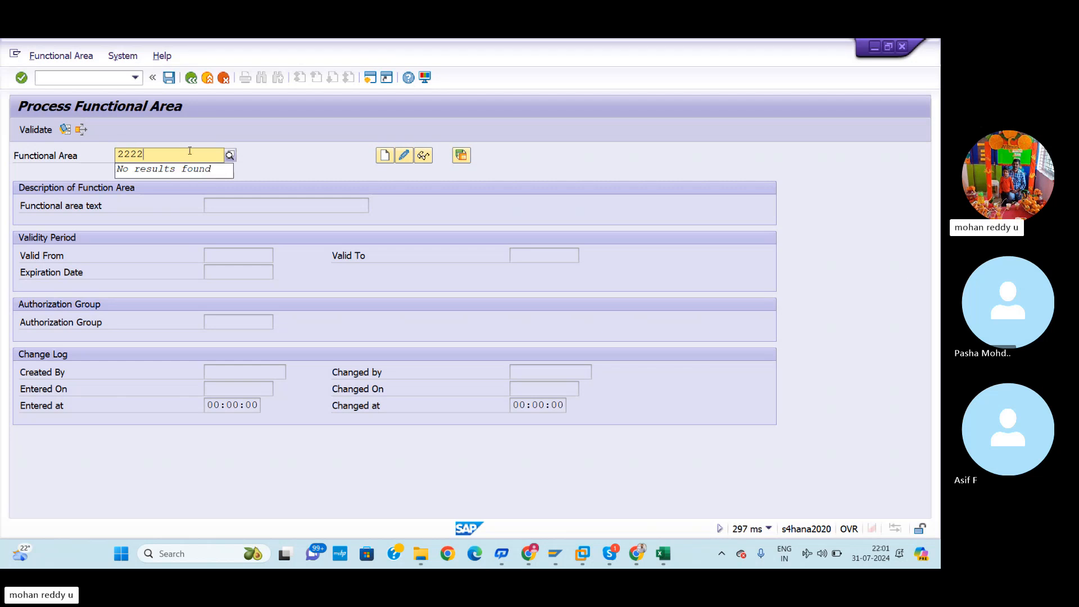
left_click(385, 159)
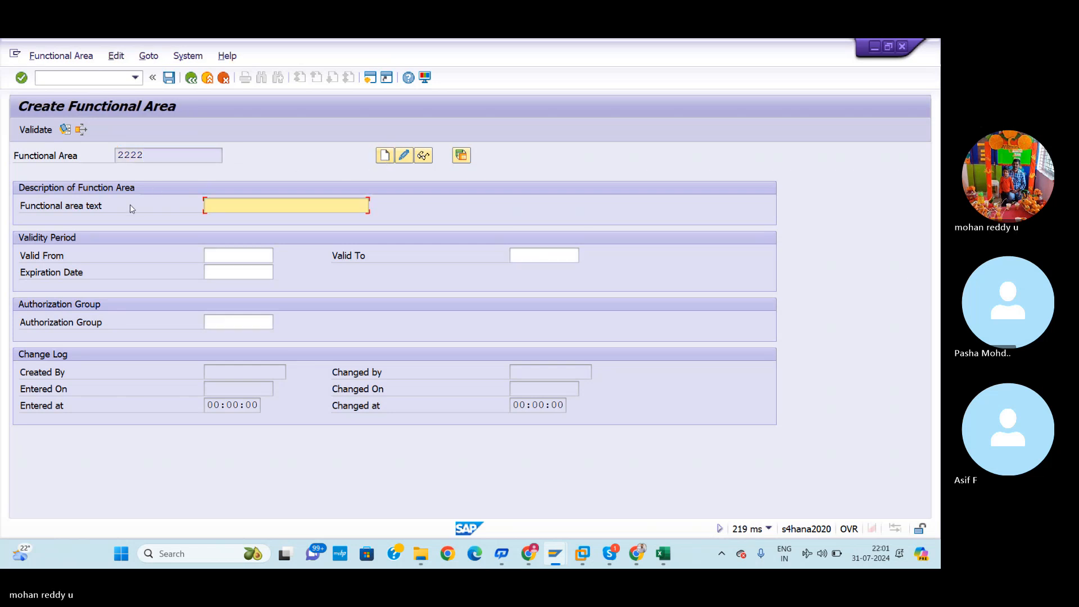
type("F")
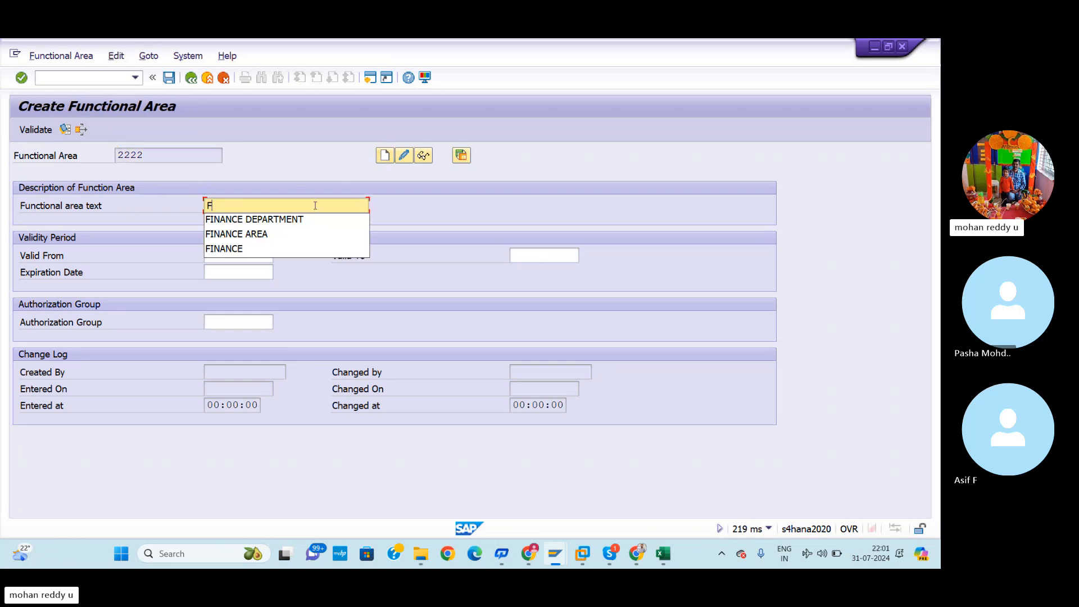
left_click(286, 220)
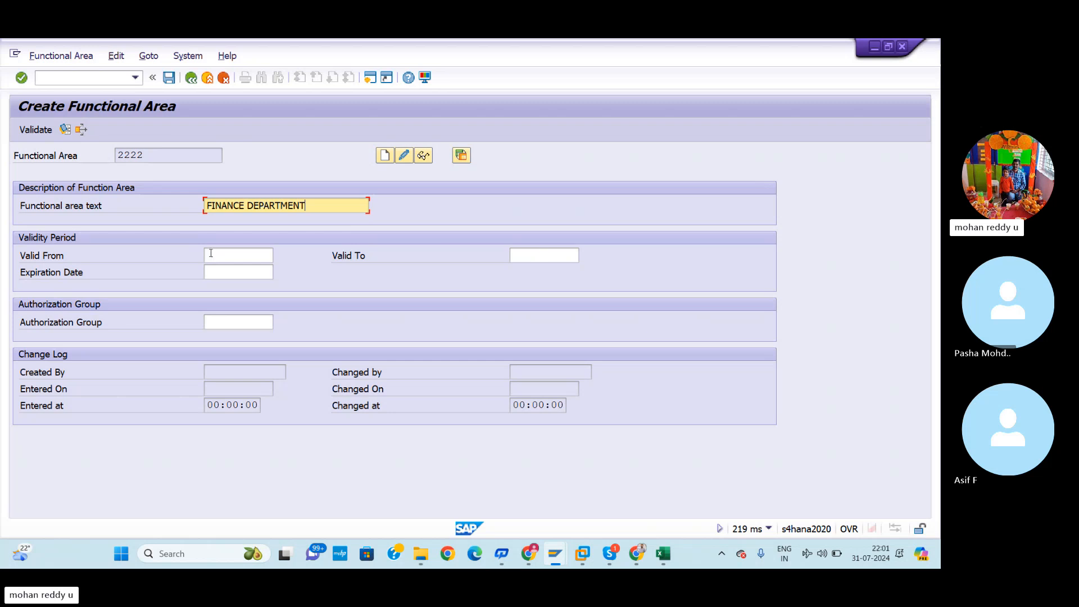
Set the functional area's validity from 01.04.2024 to 31.03.2025 with expiration date 31.03.2025, and save it
left_click(249, 254)
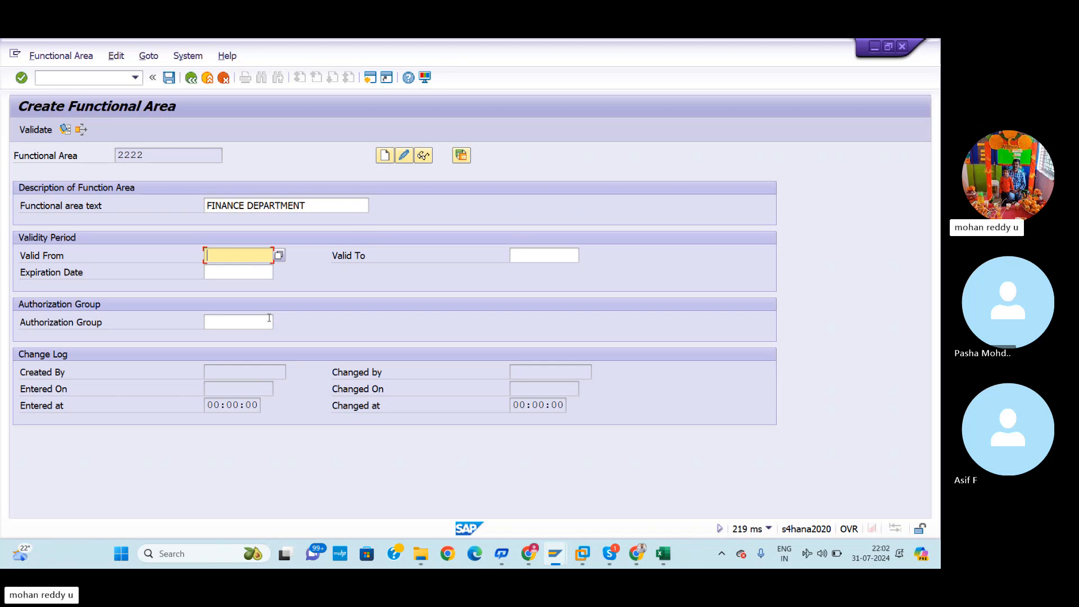
type("01.04.2024")
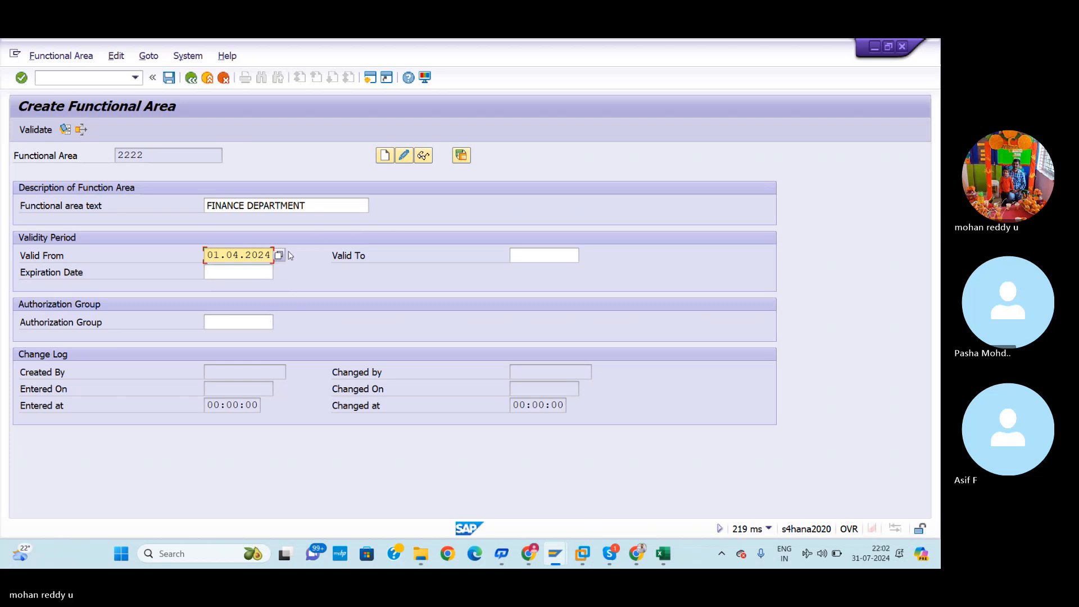
left_click(532, 253)
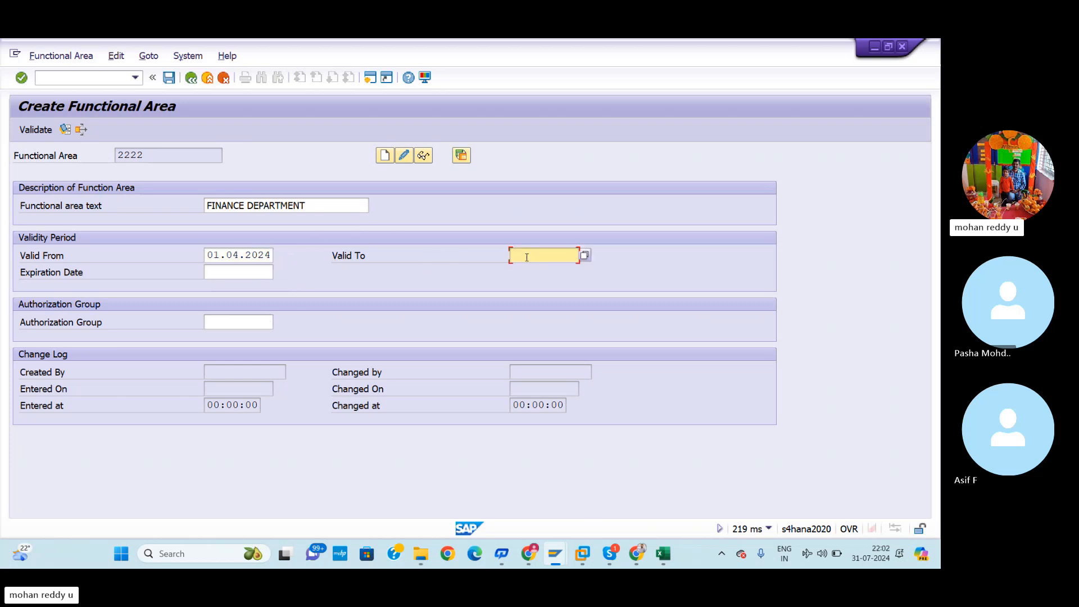
type("31.0")
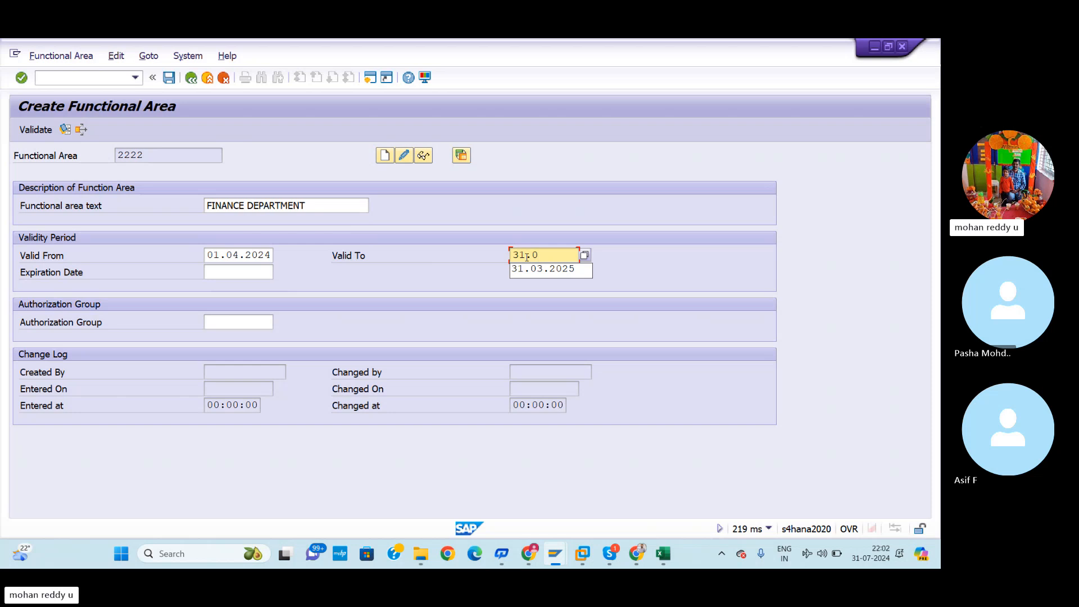
type("3.2025")
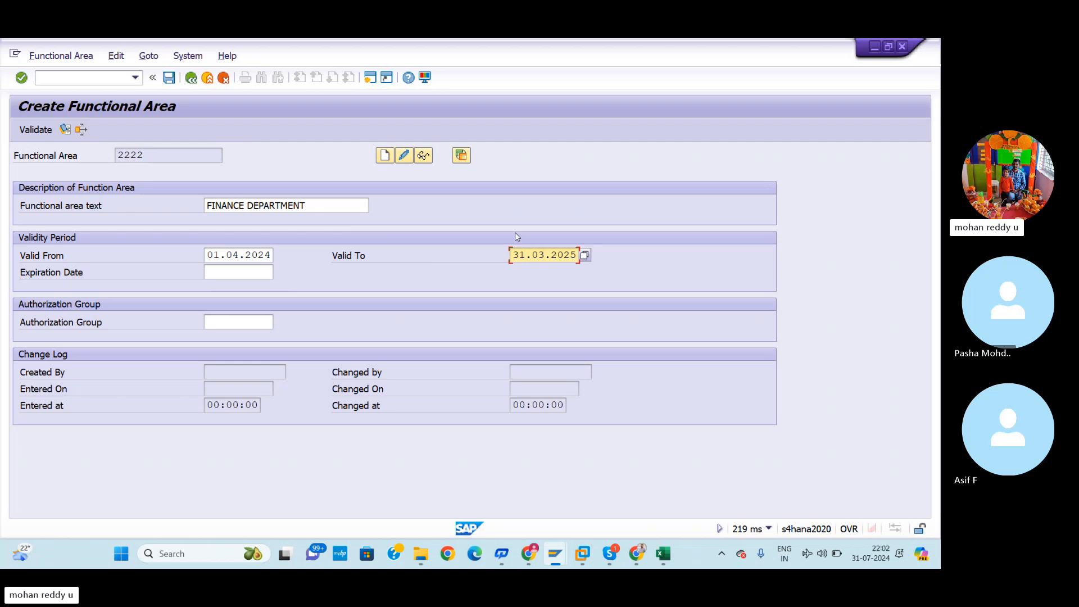
left_click(242, 270)
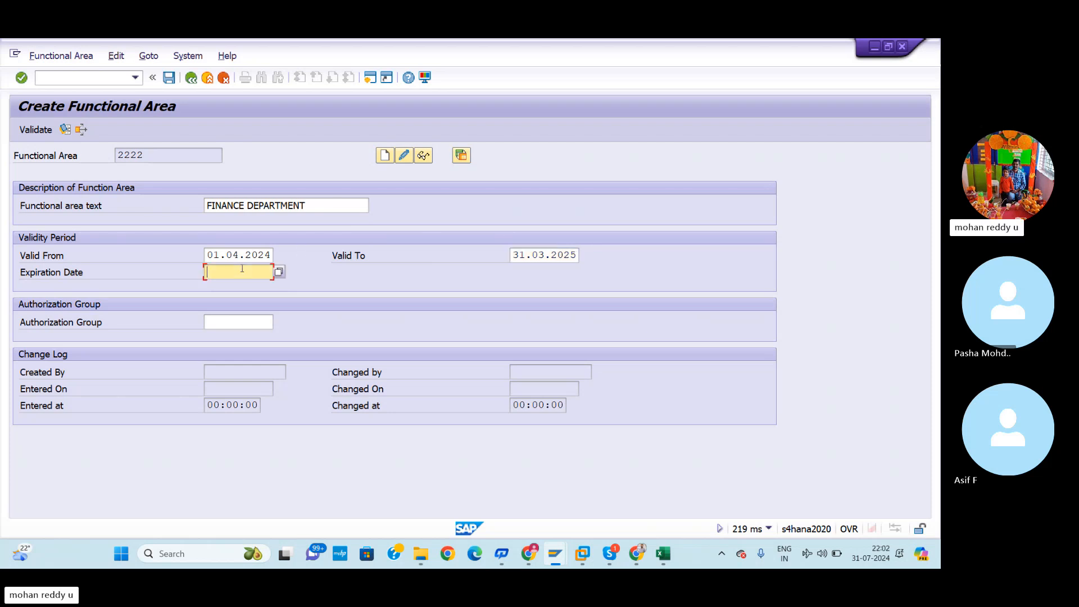
type("31.")
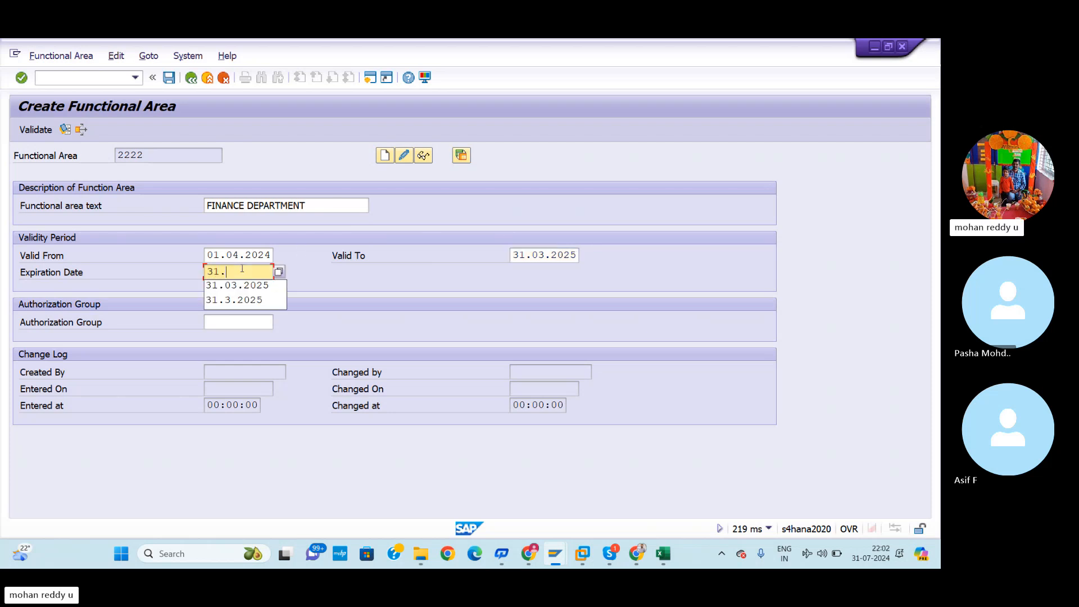
type("03.2025")
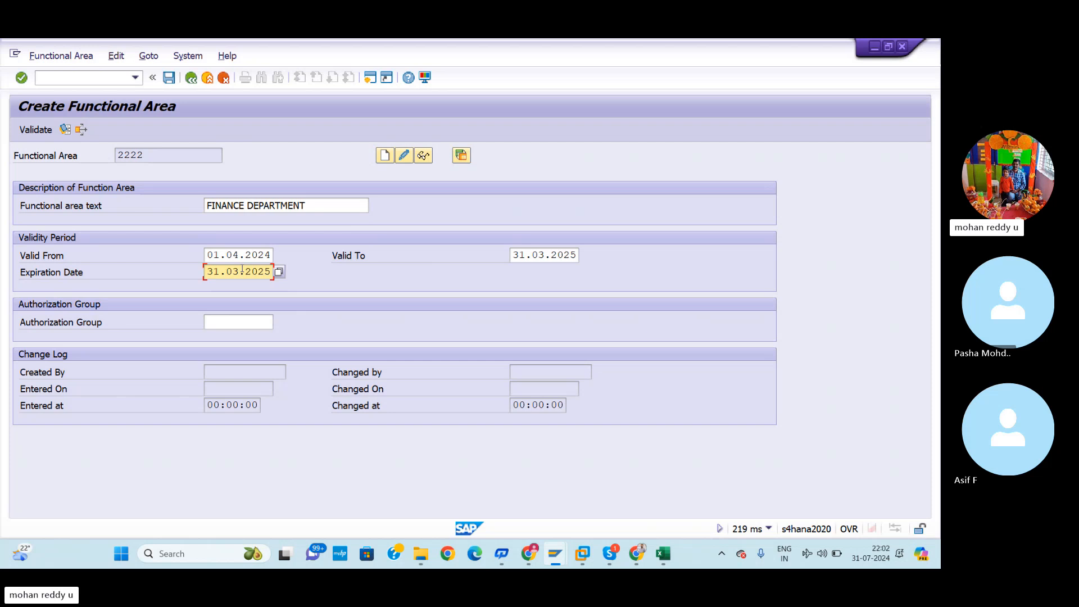
key("Return")
left_click(169, 77)
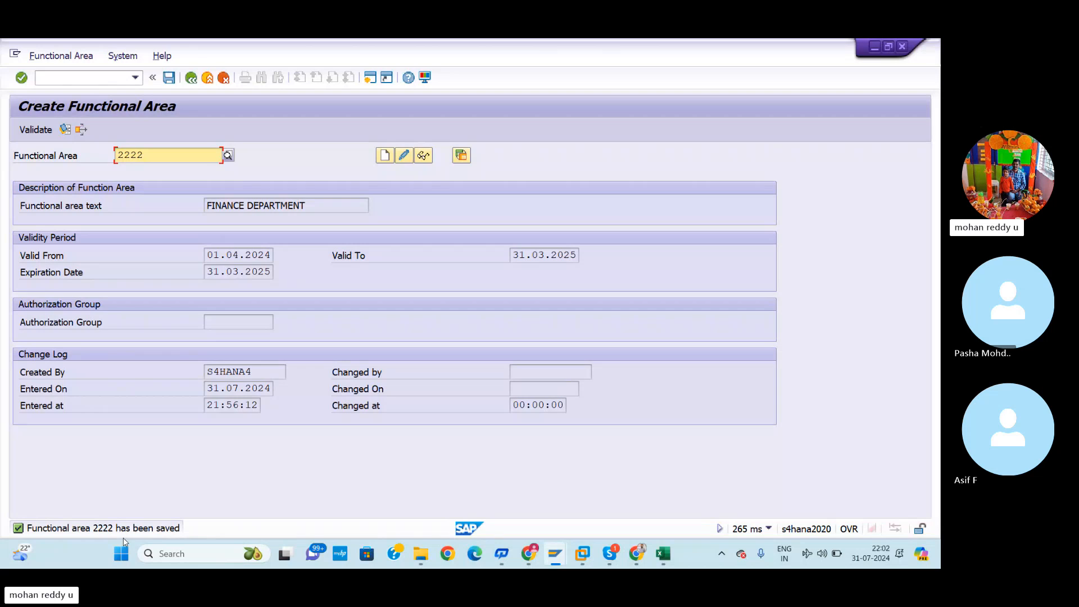
Switch to the Excel plan and review the functional area row 9 and the credit control area row 10
key("alt+Tab")
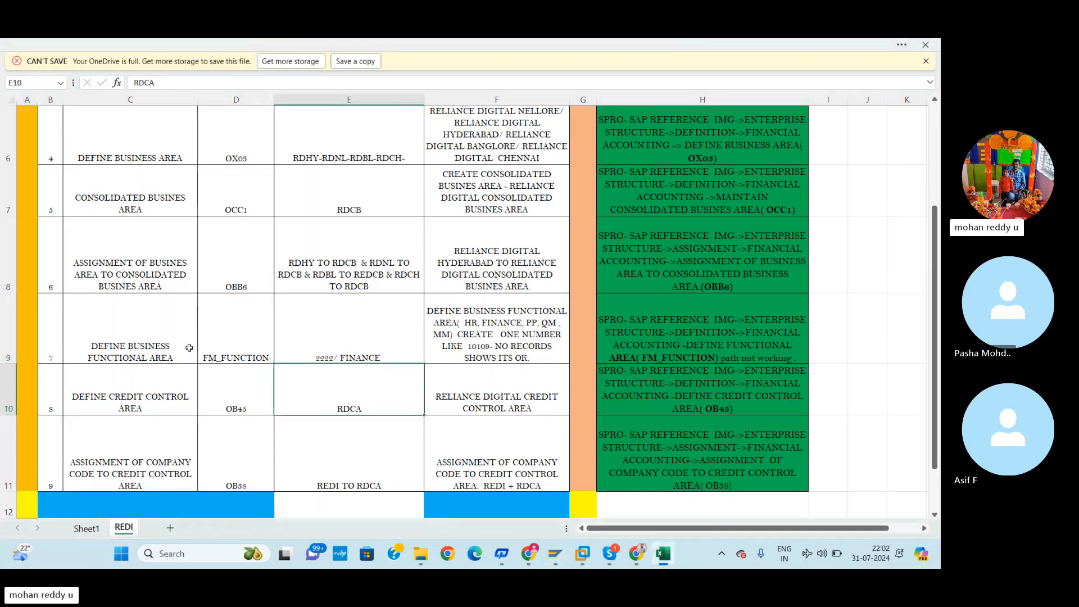
left_click(10, 335)
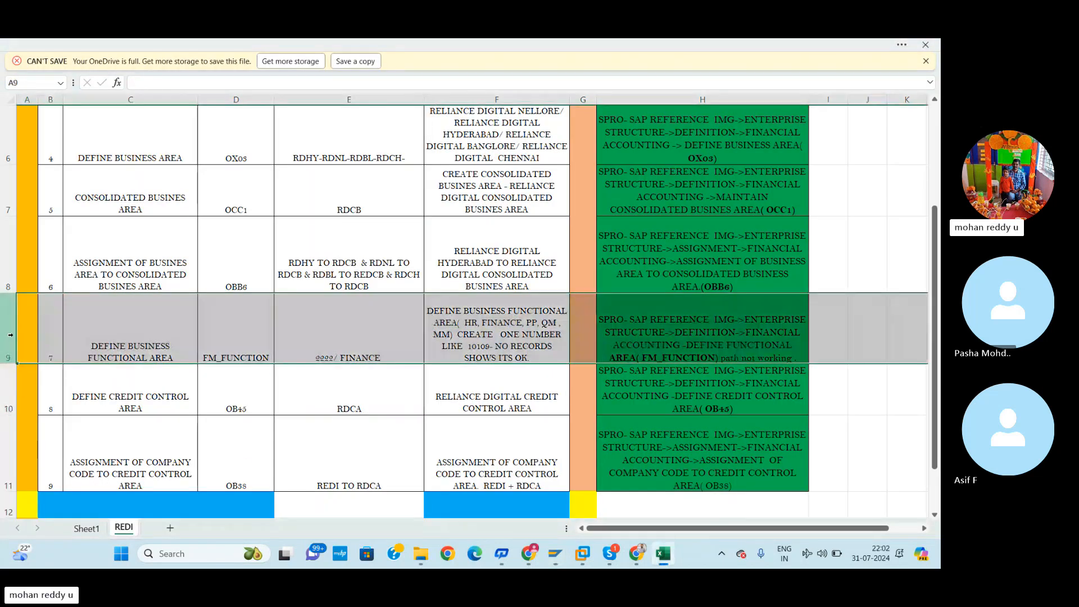
left_click_drag(936, 326, 923, 238)
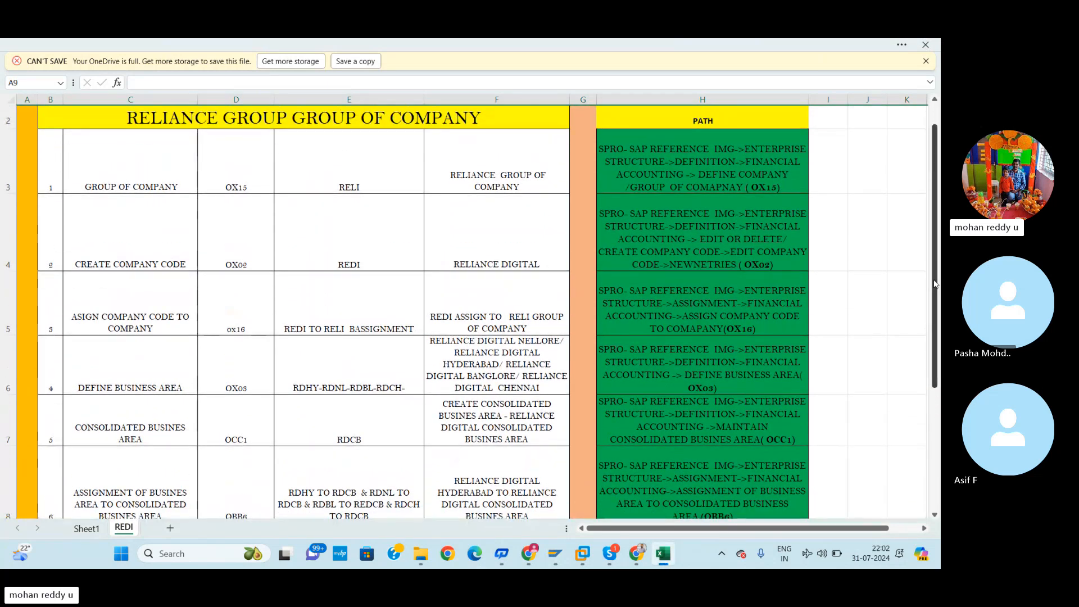
left_click_drag(935, 283, 938, 363)
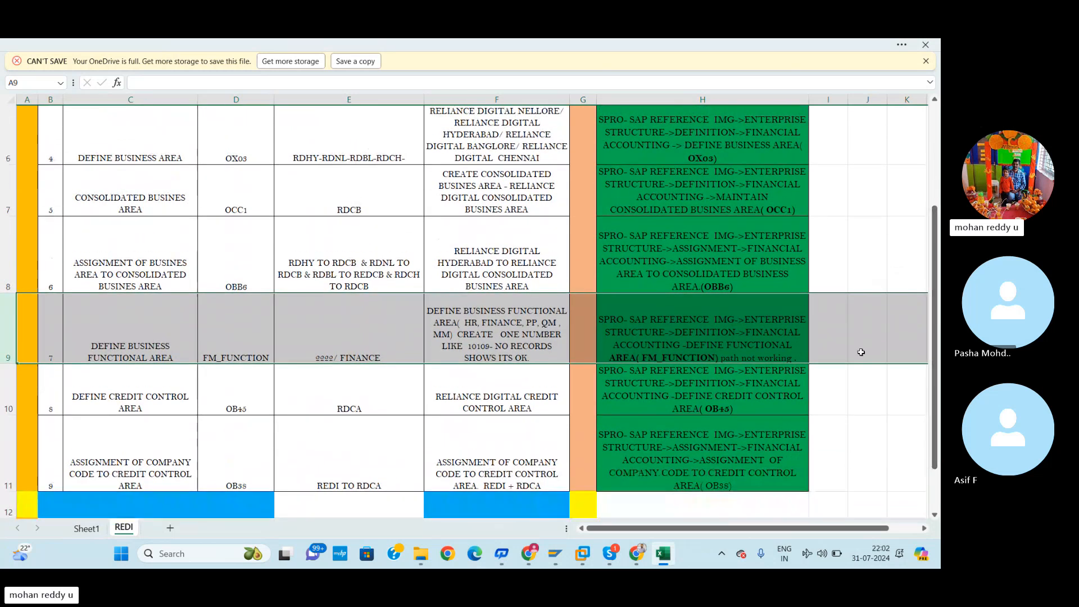
left_click(855, 402)
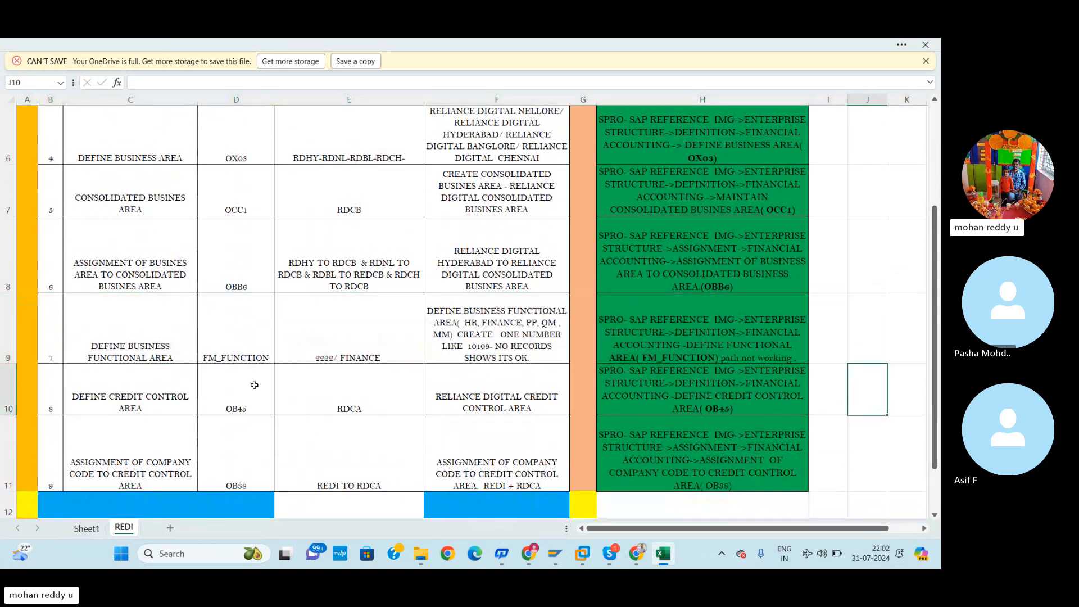
left_click(12, 399)
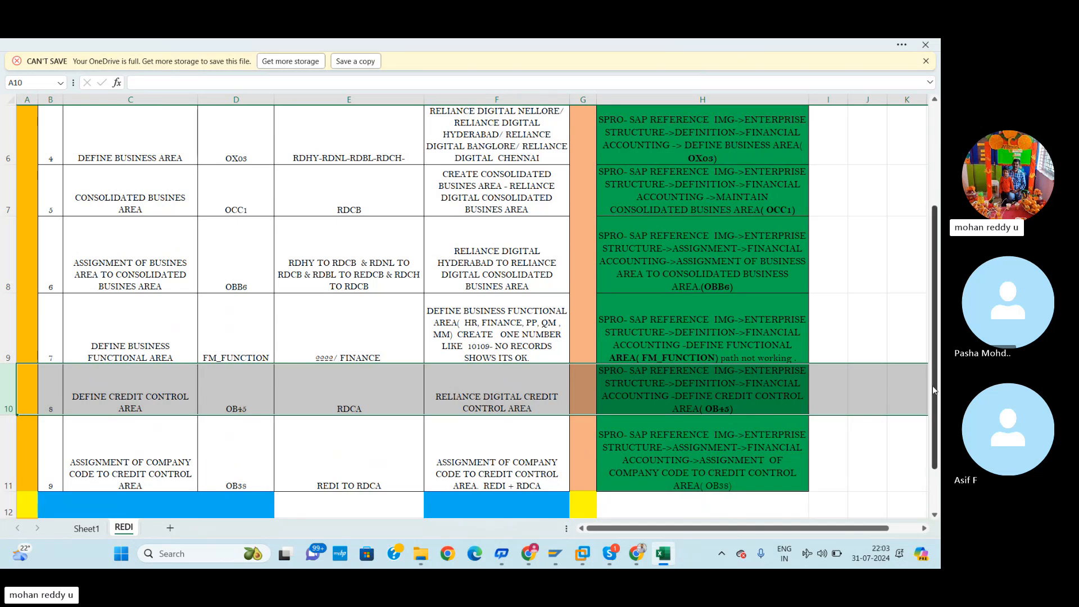
left_click_drag(933, 385, 932, 383)
left_click(879, 421)
left_click_drag(36, 393, 39, 392)
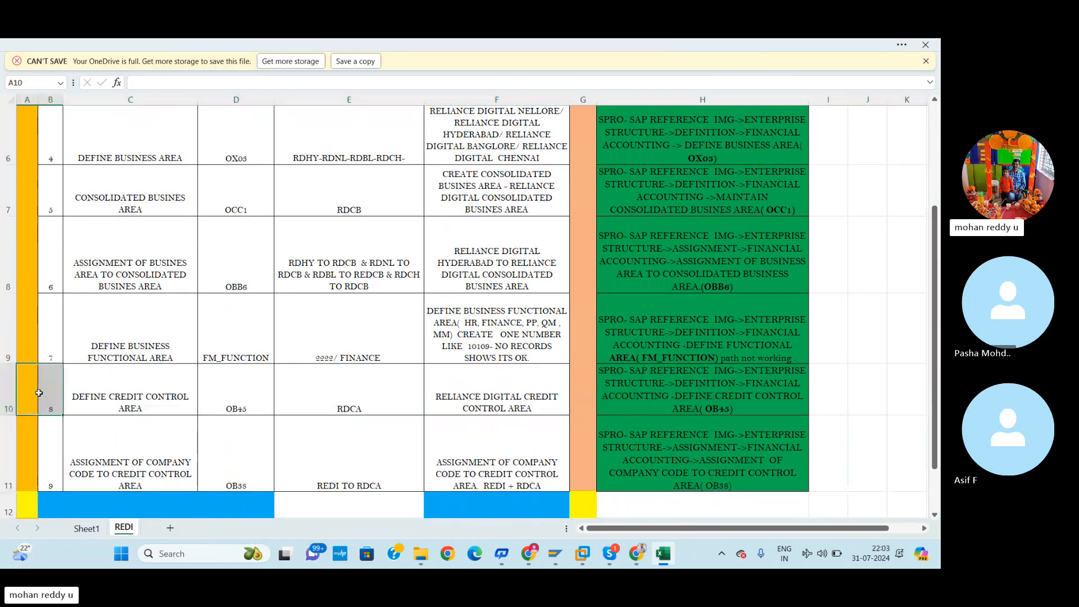
left_click(9, 394)
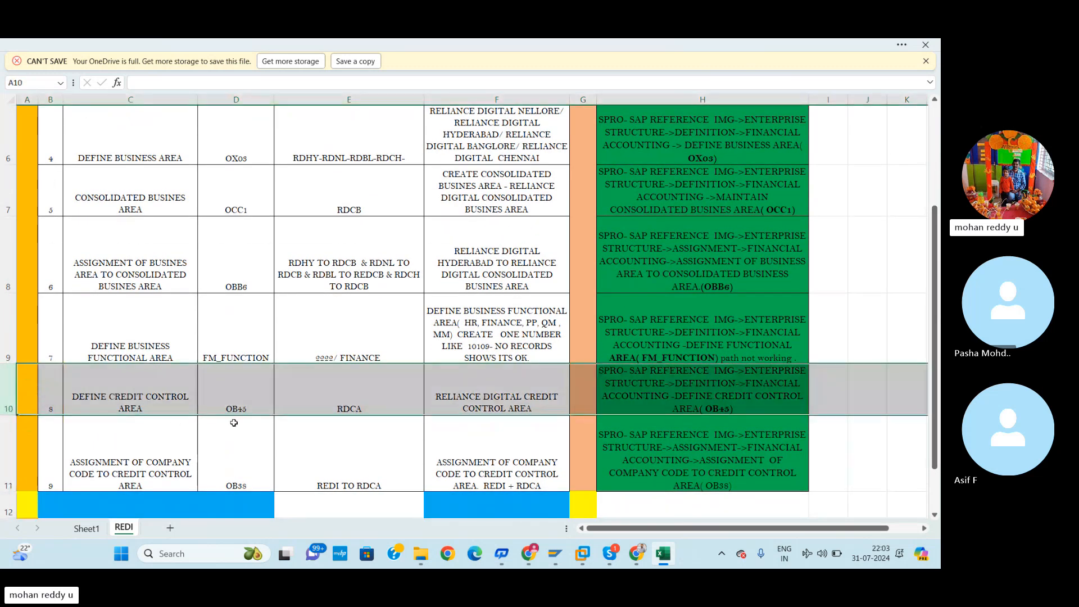
Switch to SAP, run transaction OB45 and start a new credit control area entry with the code RDCA from the Excel plan
key("alt+Tab")
left_click(98, 82)
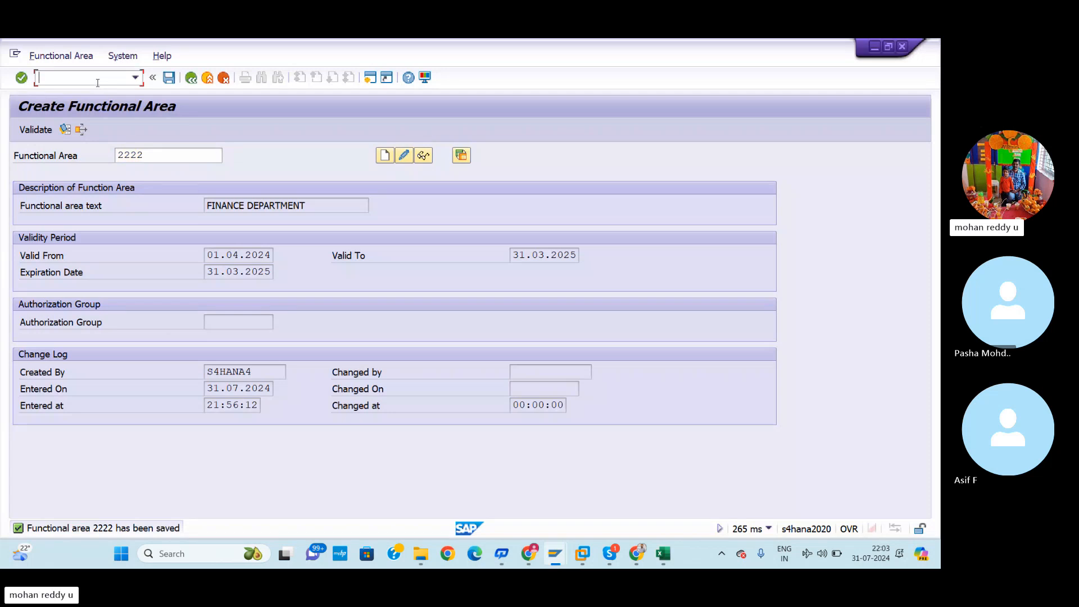
type("/NOB45")
key("Return")
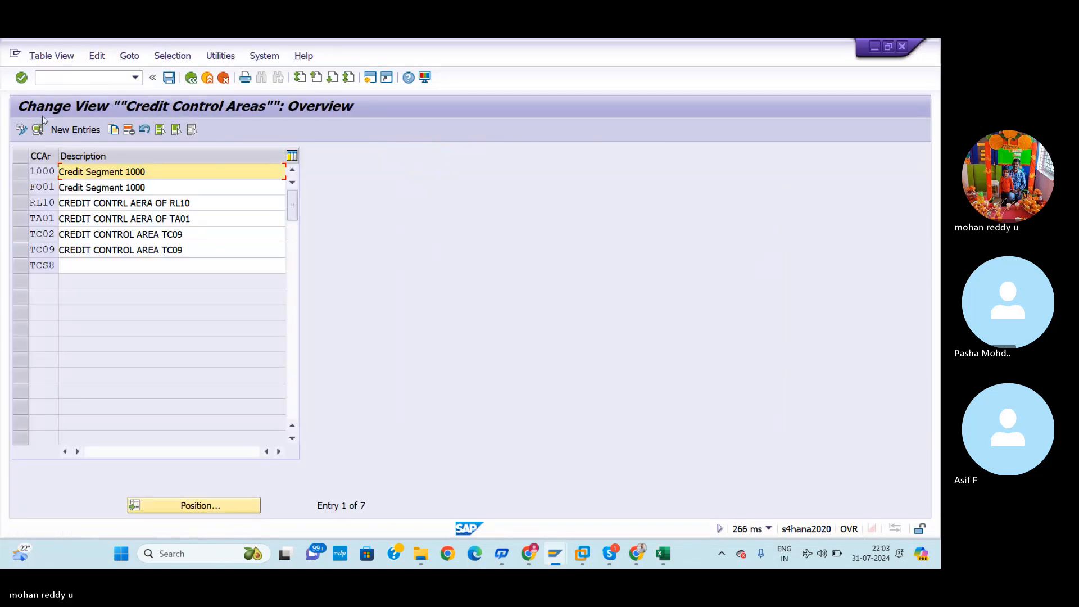
left_click(79, 129)
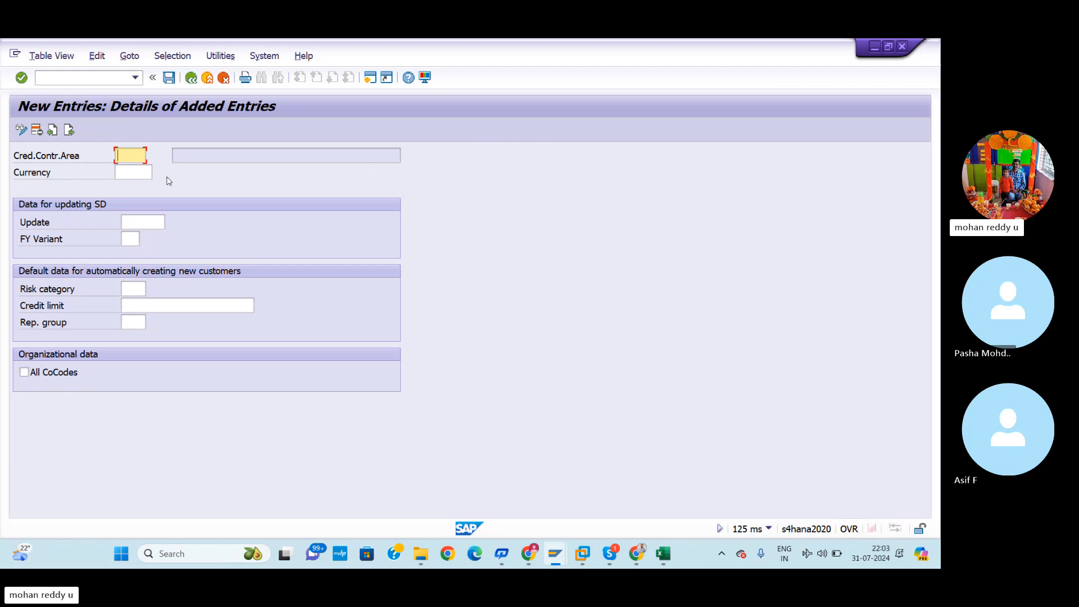
key("alt+Tab")
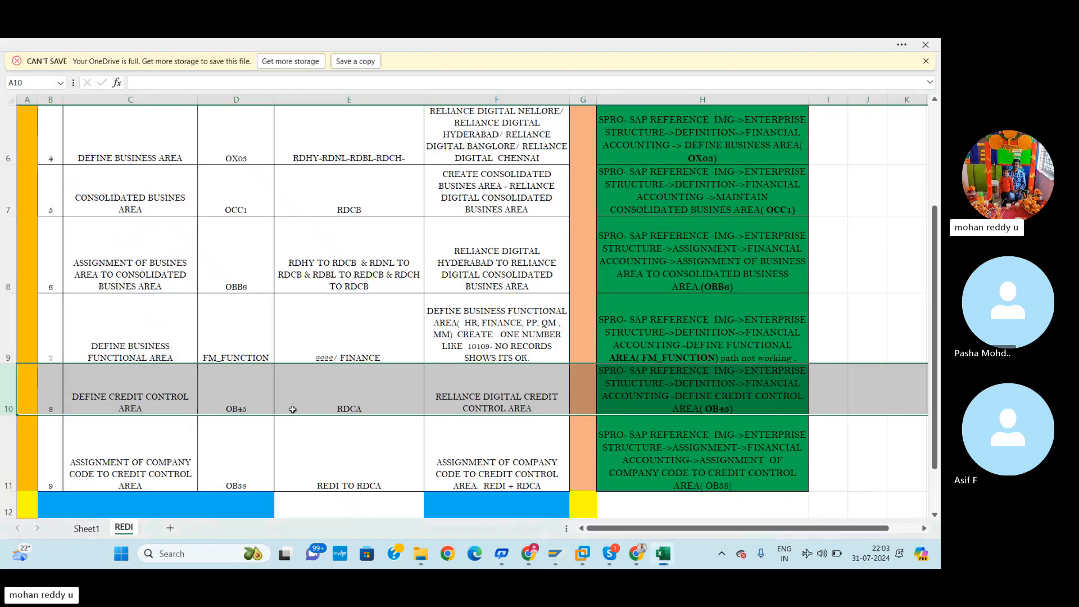
key("alt+Tab")
type("RDCA")
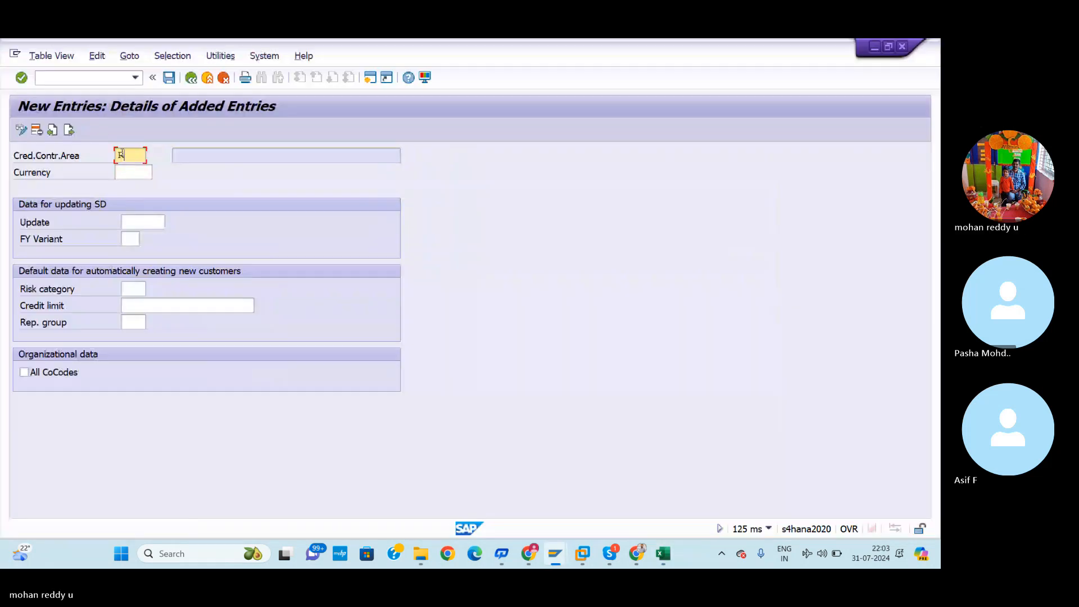
Check the planned description of credit control area RDCA in the Excel plan and return to the SAP entry
left_click(202, 156)
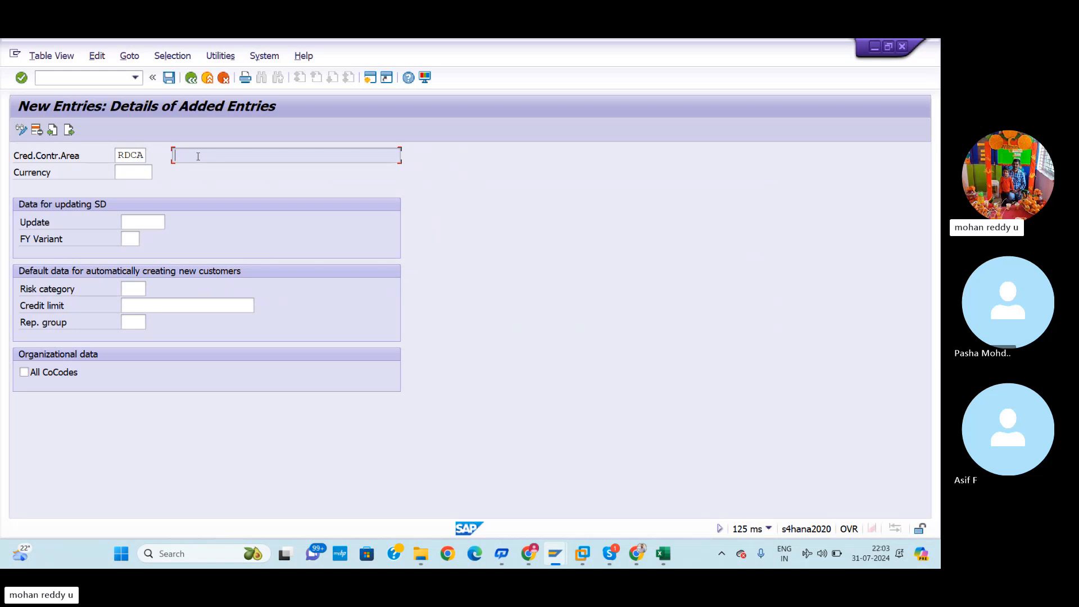
left_click(69, 130)
key("alt+Tab")
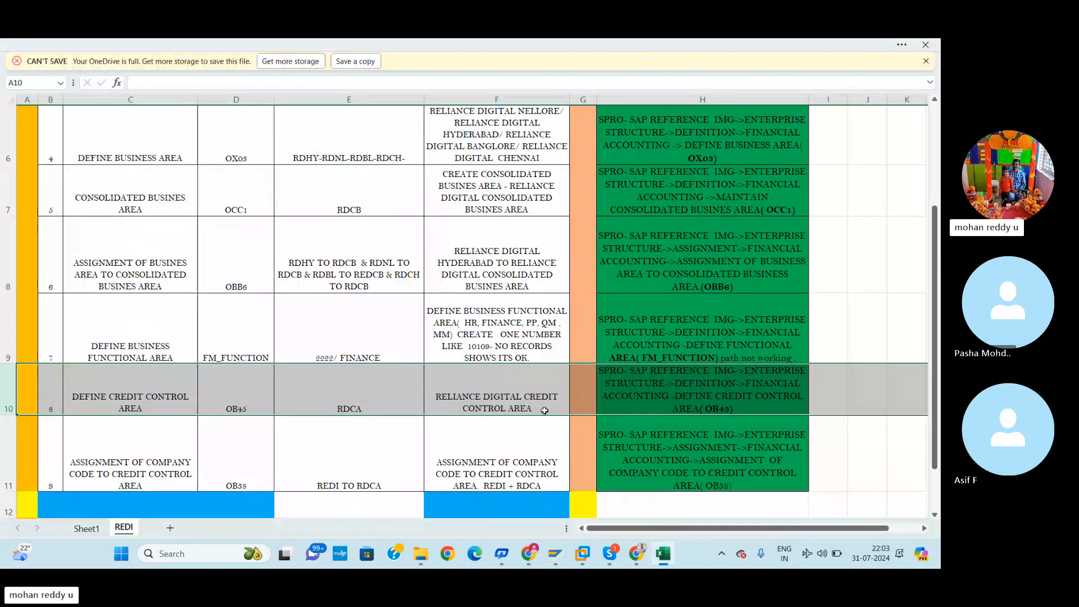
left_click(531, 412)
key("alt+Tab")
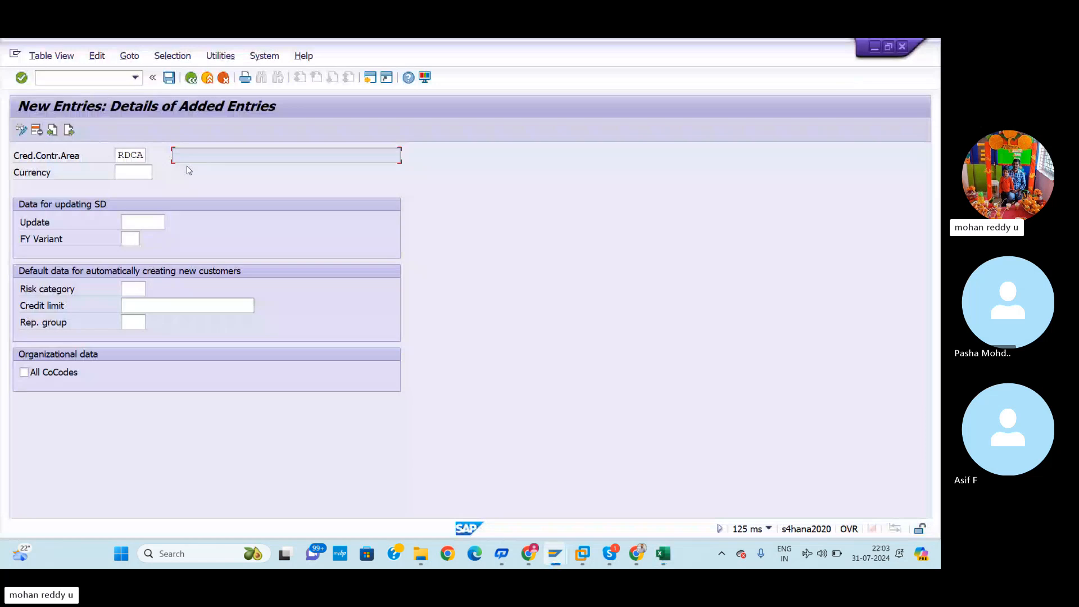
Set the currency of credit control area RDCA to INR and save the entry, accepting the customizing request
left_click(136, 171)
type("IN")
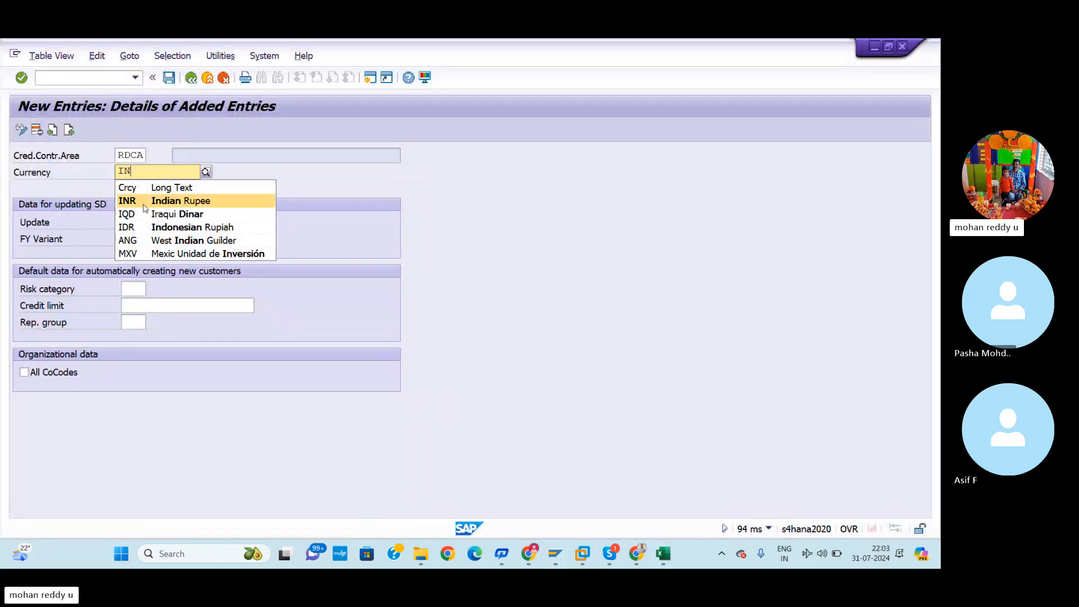
left_click(132, 201)
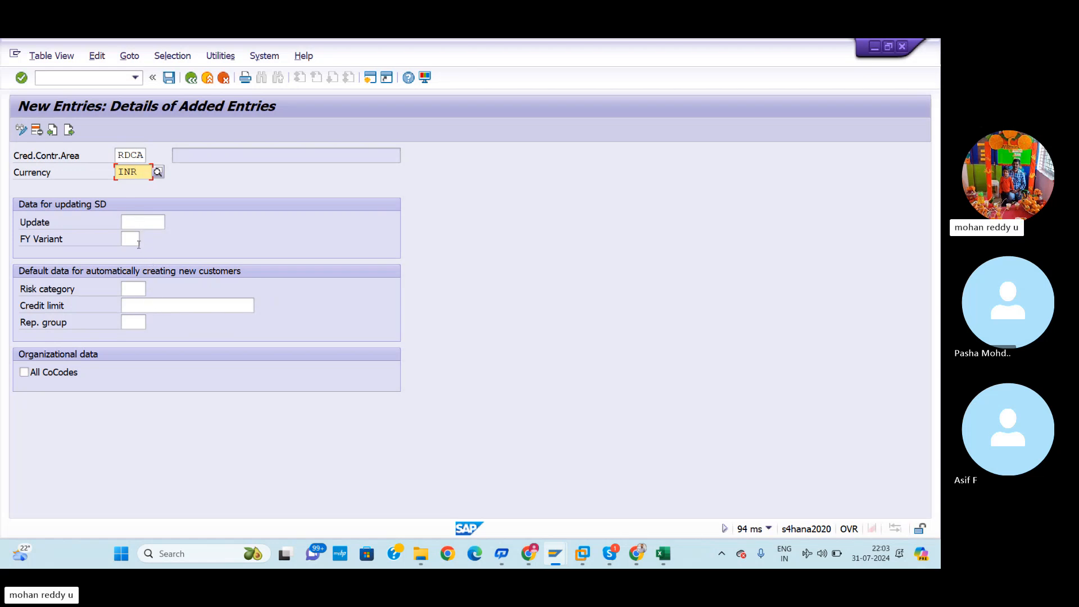
left_click(168, 79)
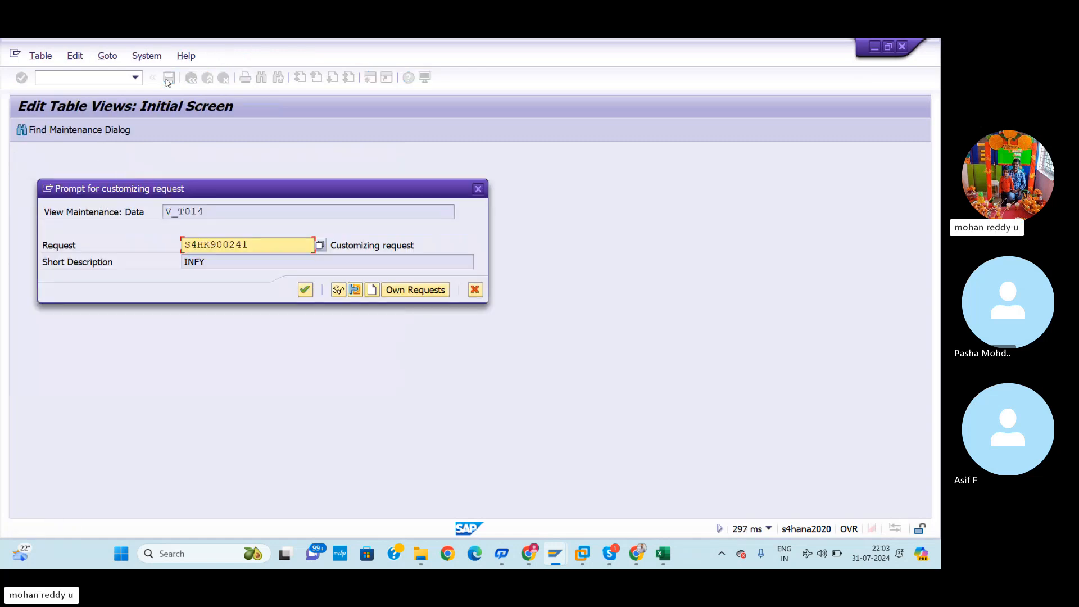
left_click(313, 296)
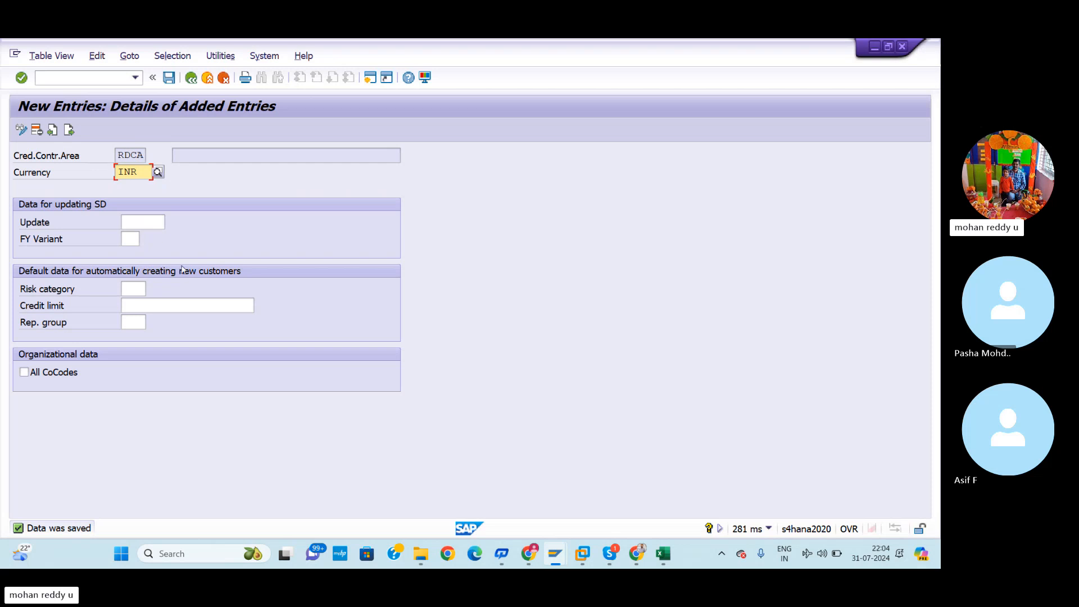
Review the company code to credit control area assignment in row 11 of the Excel plan and return to SAP
key("alt+Tab")
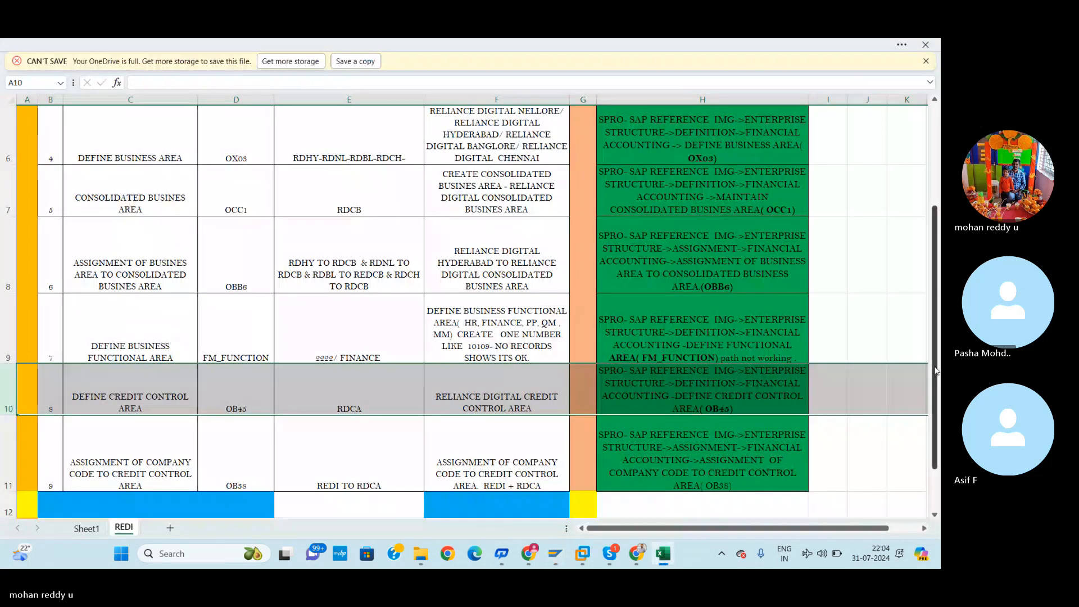
left_click_drag(935, 352, 935, 372)
left_click(46, 412)
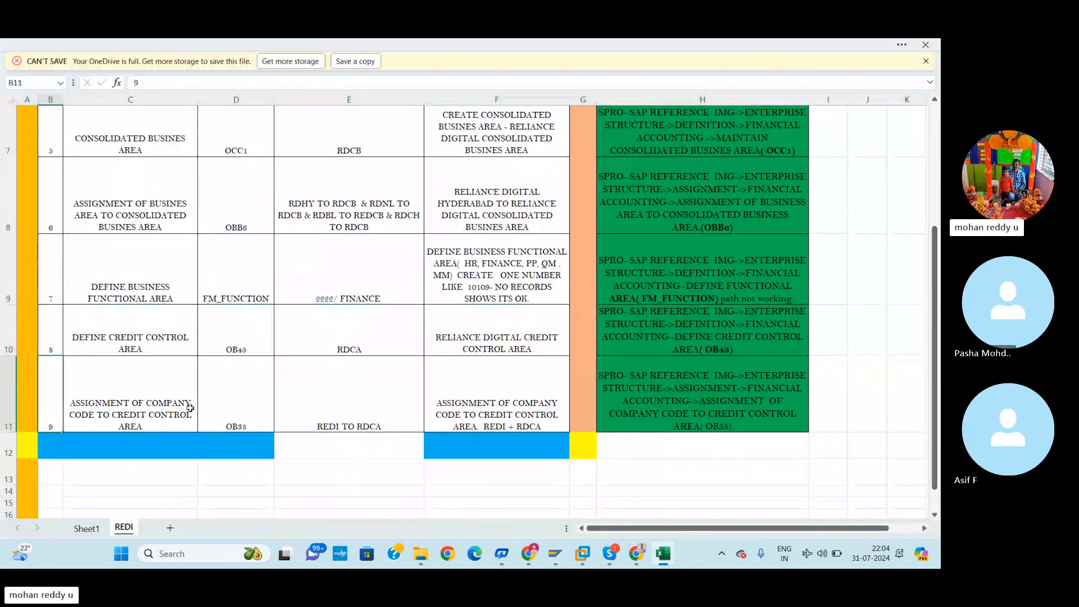
left_click(28, 402)
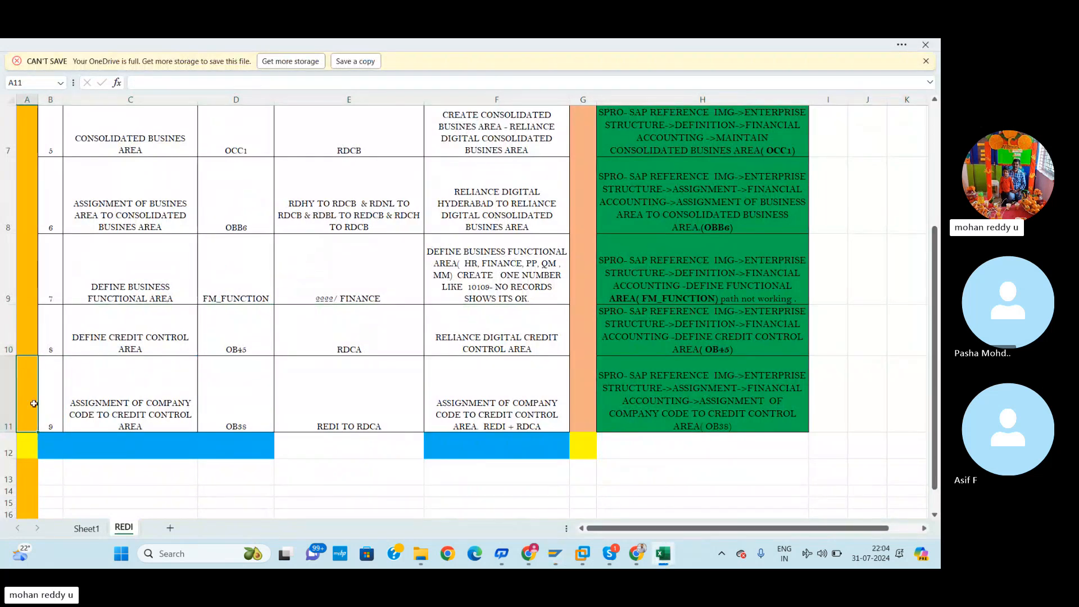
left_click(164, 396)
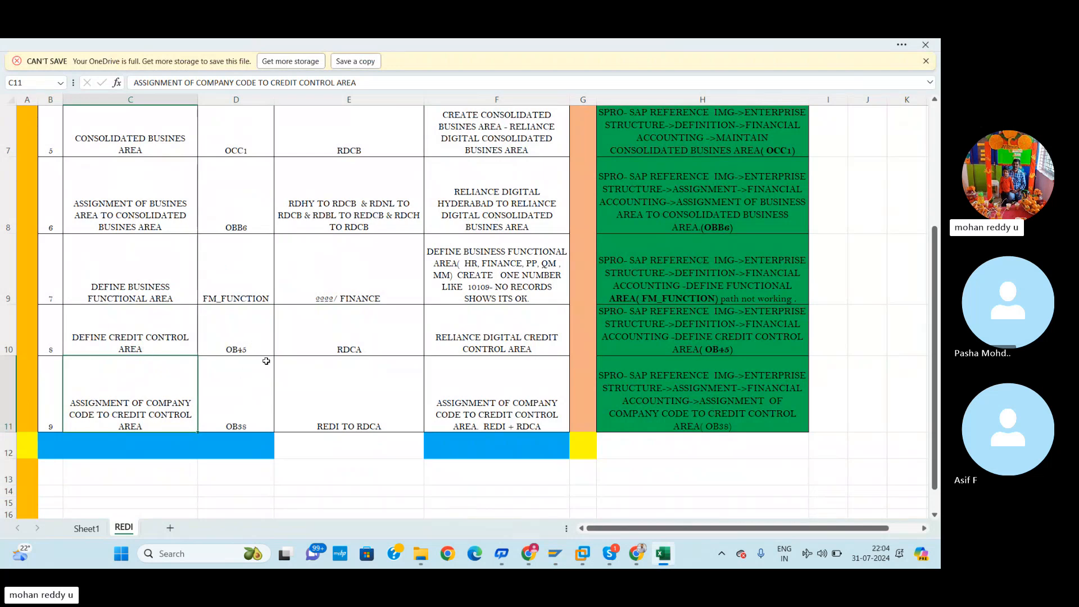
left_click(29, 406)
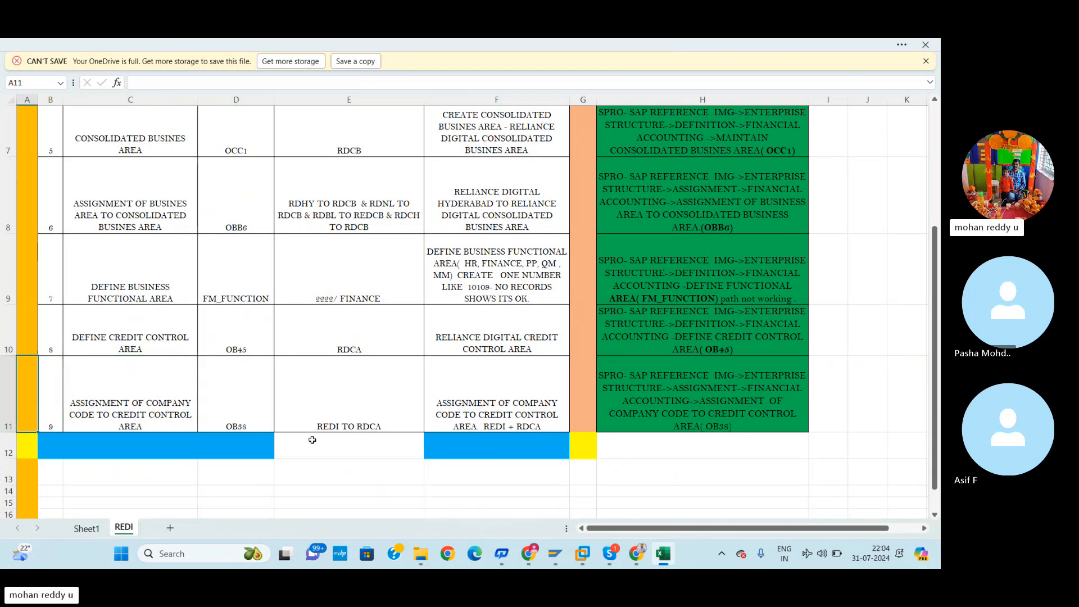
key("alt+Tab")
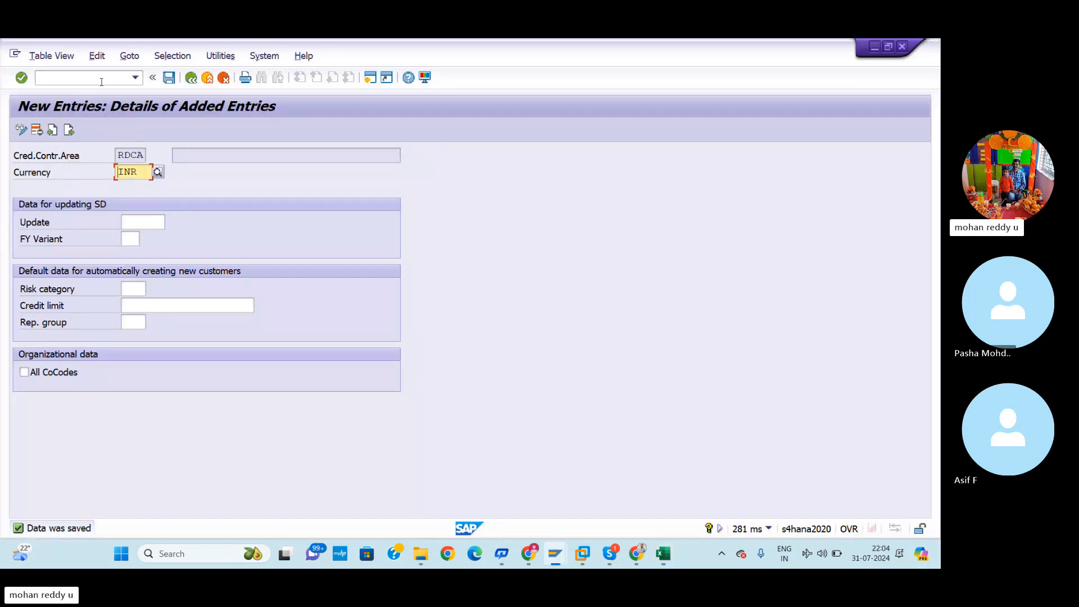
Try to open the company code to credit control area assignment with transaction OB38, declining to display the locked data
left_click(84, 78)
type("/NOB38")
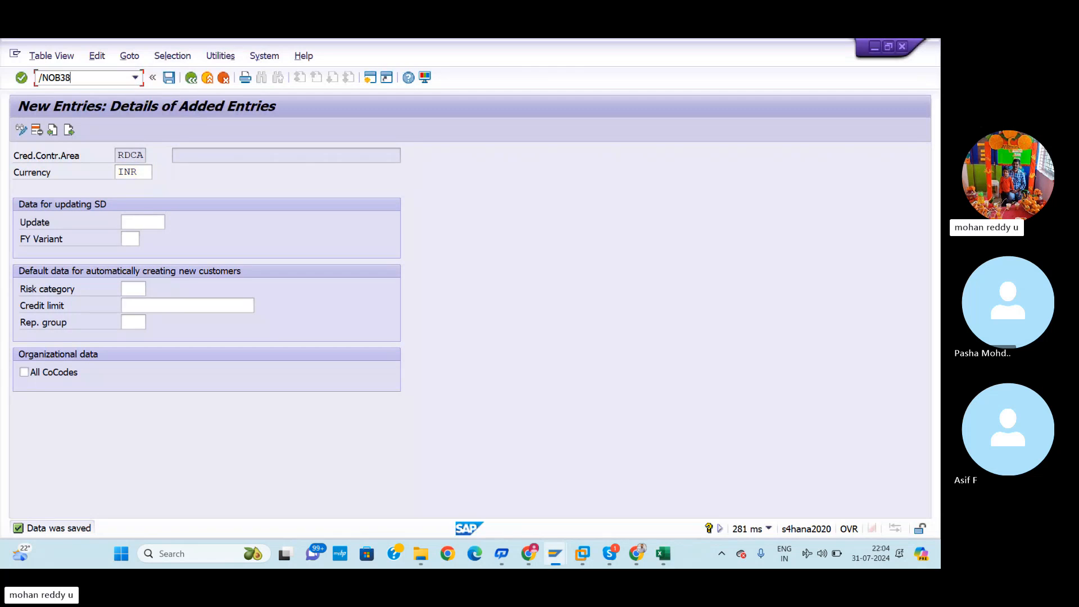
key("Return")
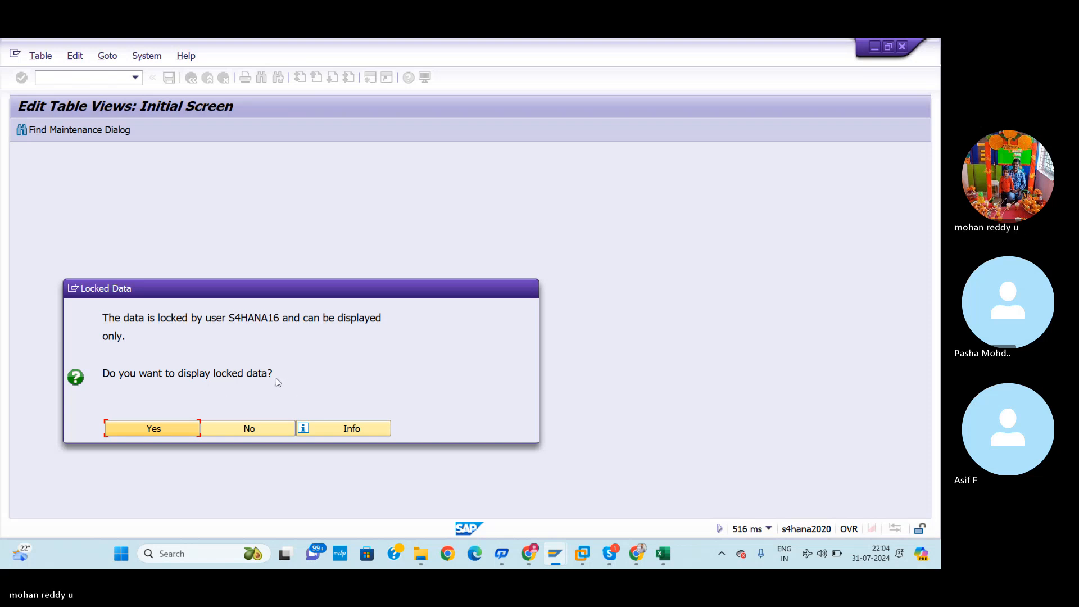
left_click(269, 428)
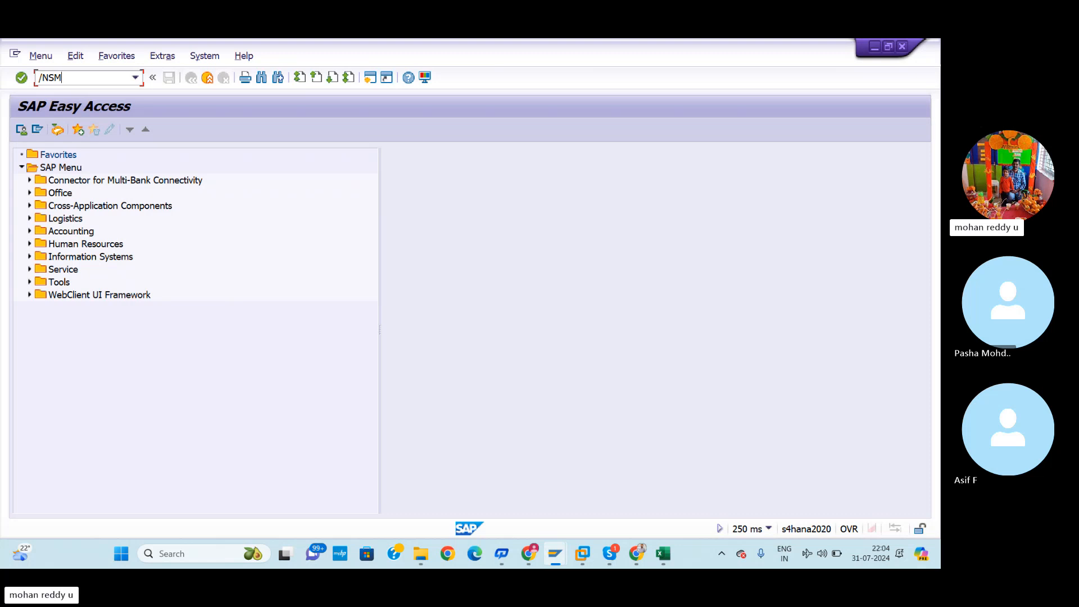
Open the Display and Delete Locks application and search all locks in client 800 with the user name filter cleared
key("Return")
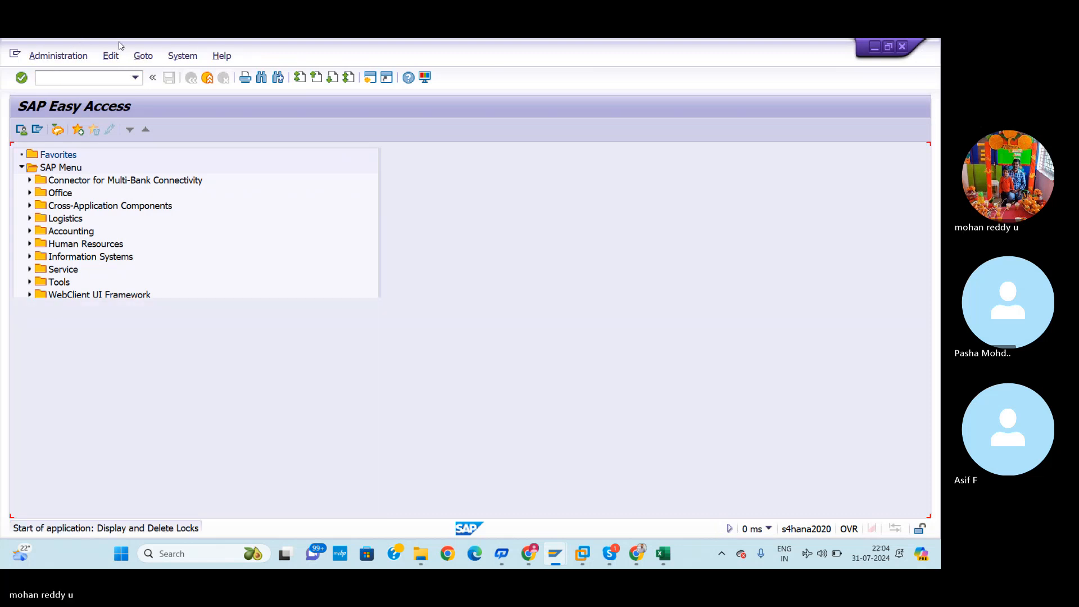
double_click(208, 196)
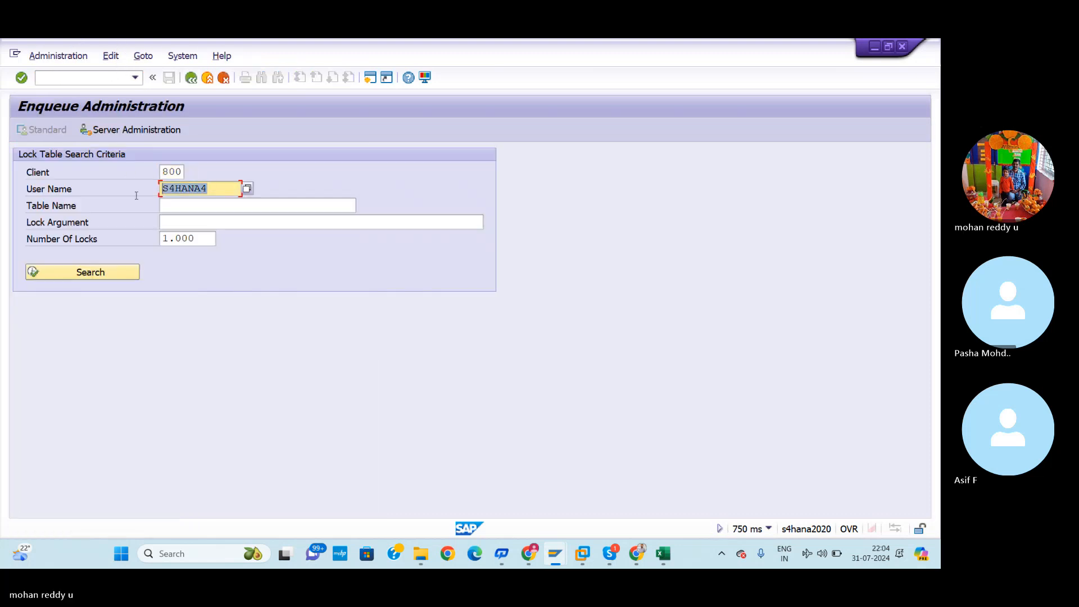
key("BackSpace")
left_click(117, 279)
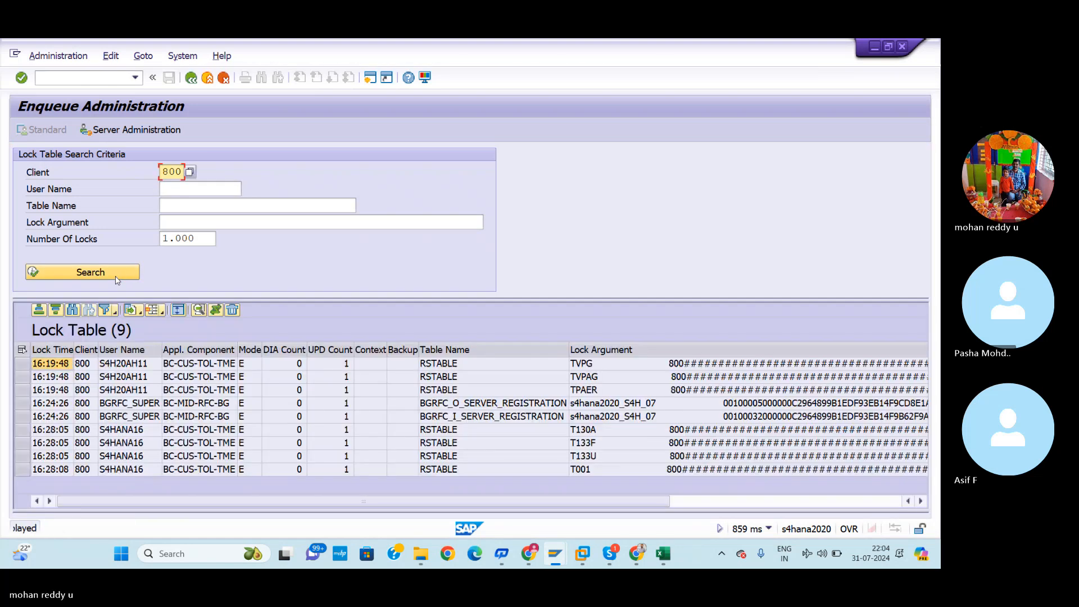
Select all entries in the lock table and delete them, confirming the deletion
left_click(23, 351)
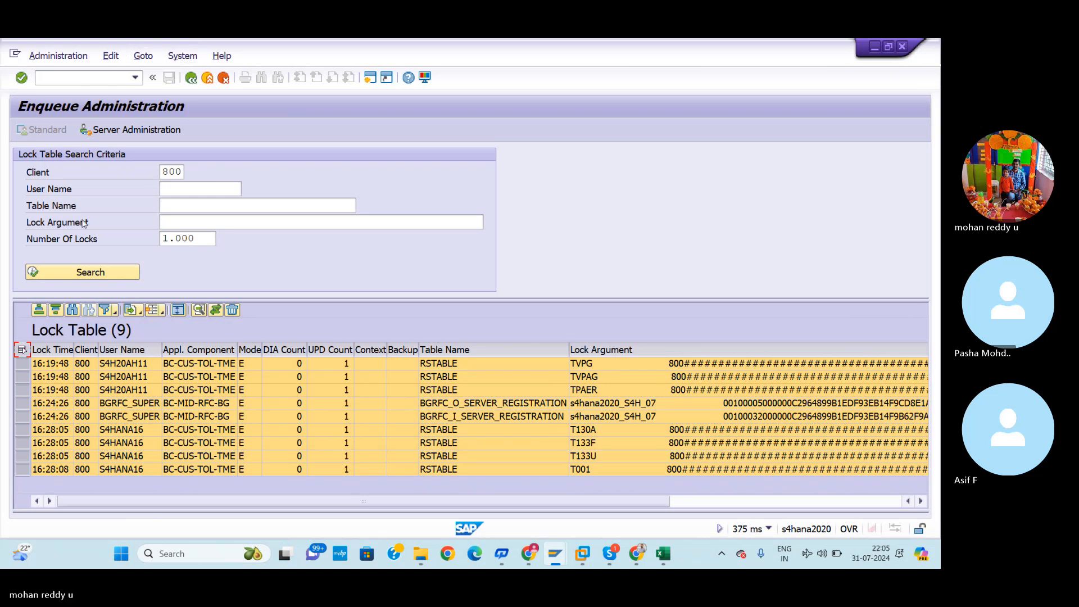
left_click(23, 351)
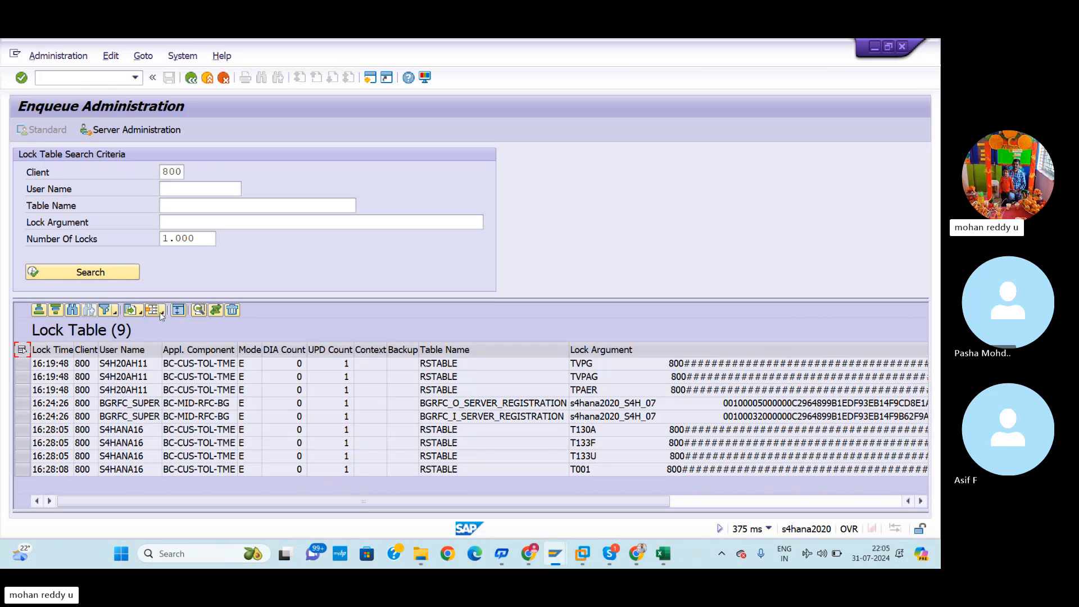
left_click(232, 310)
left_click(233, 312)
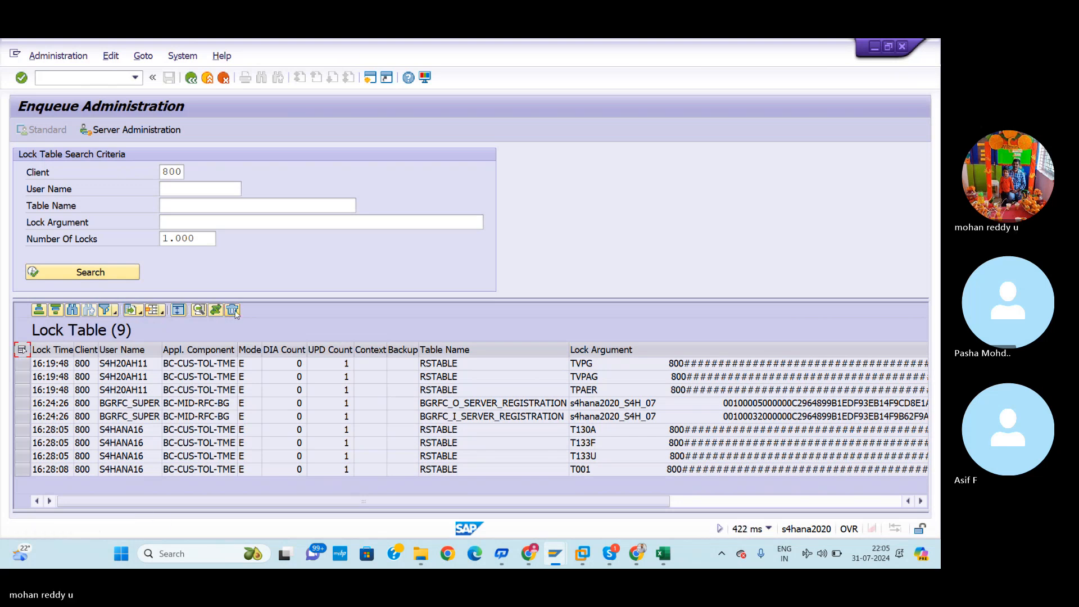
left_click(233, 311)
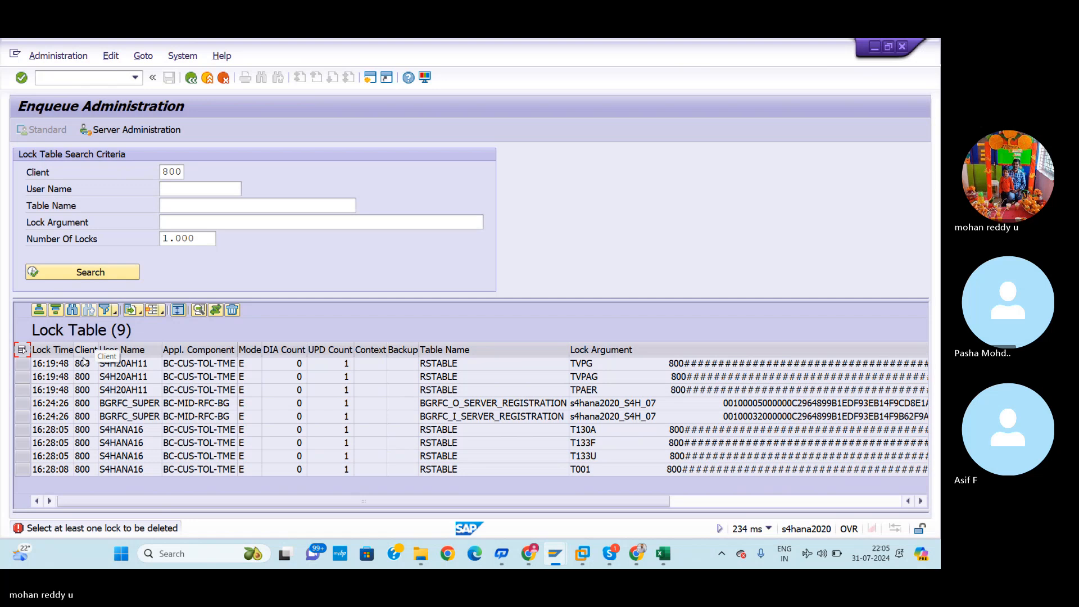
left_click(22, 350)
left_click(232, 310)
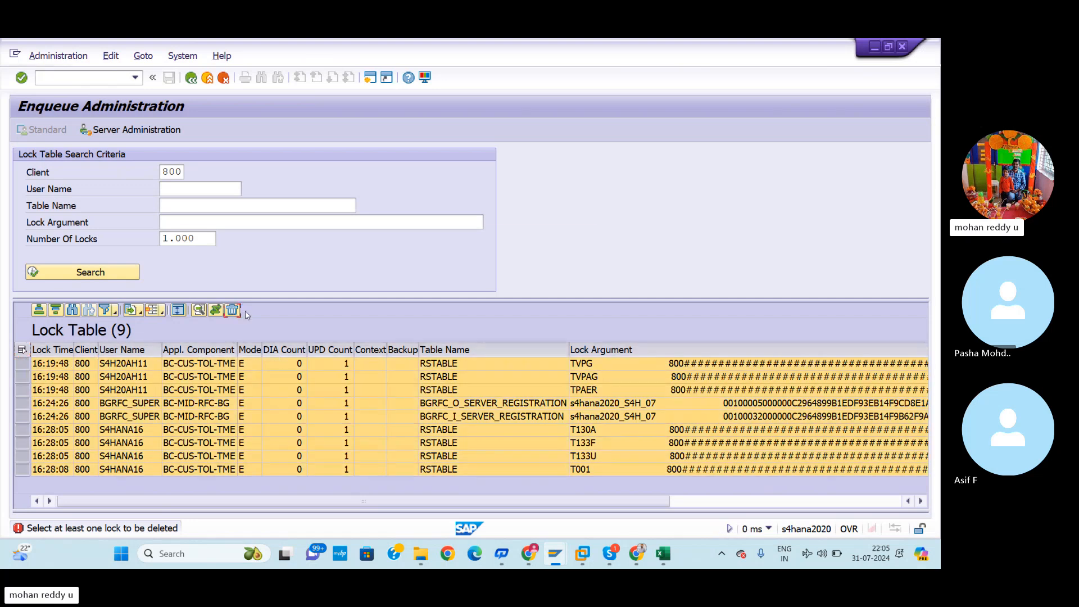
left_click(287, 359)
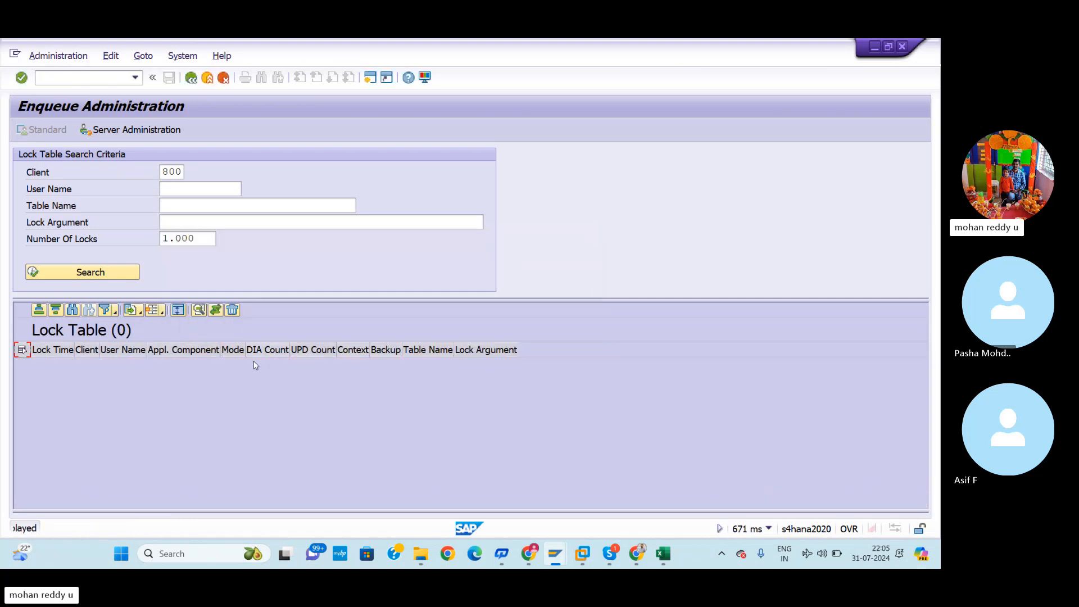
Leave the lock administration and run transaction OB38 to open the company code to credit control area assignment
left_click(92, 83)
type("/N")
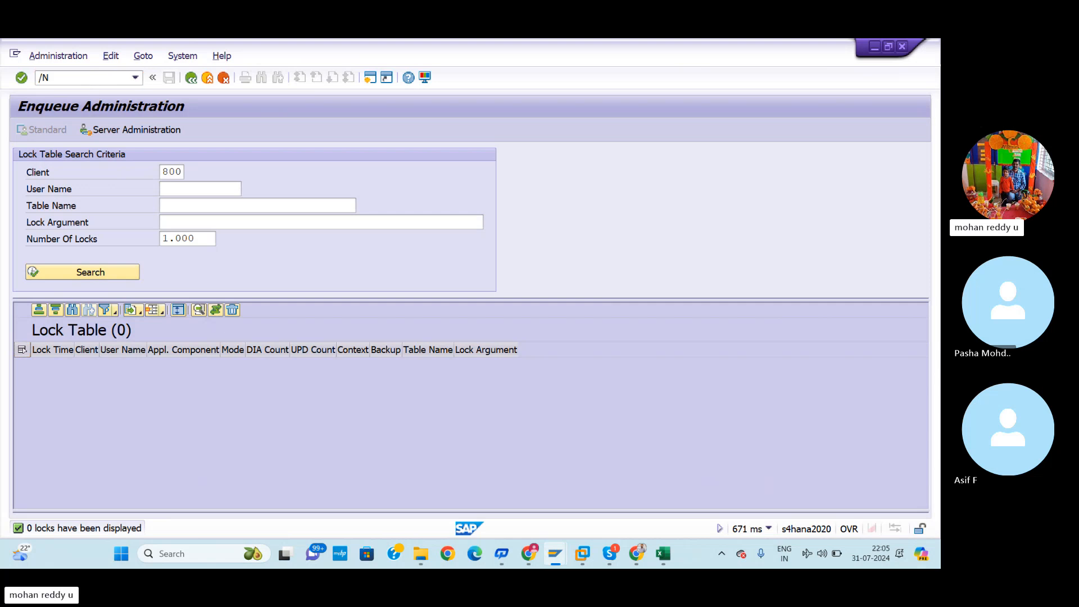
key("alt+Tab")
key("alt+Tab")
left_click(65, 81)
type("OB38")
key("Return")
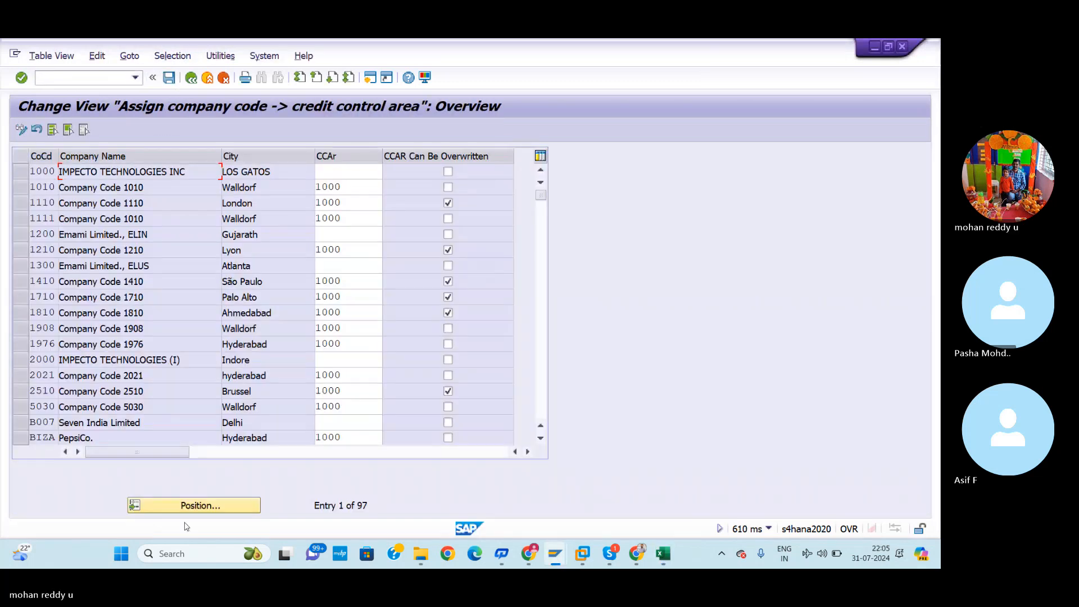
Position the assignment table on company code REDI, checking the code against the Excel plan
left_click(198, 506)
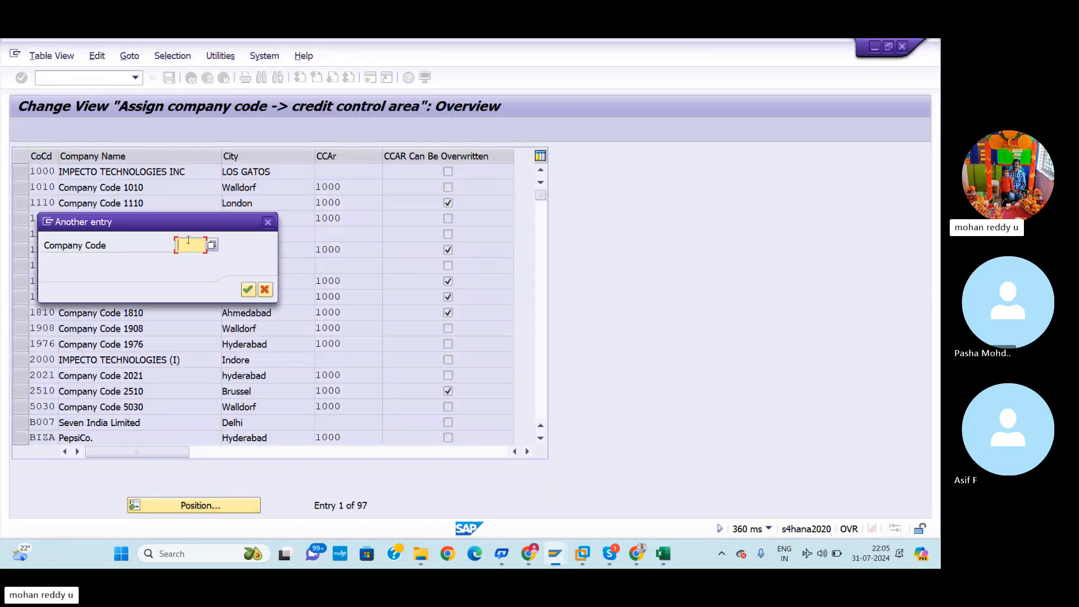
key("alt+Tab")
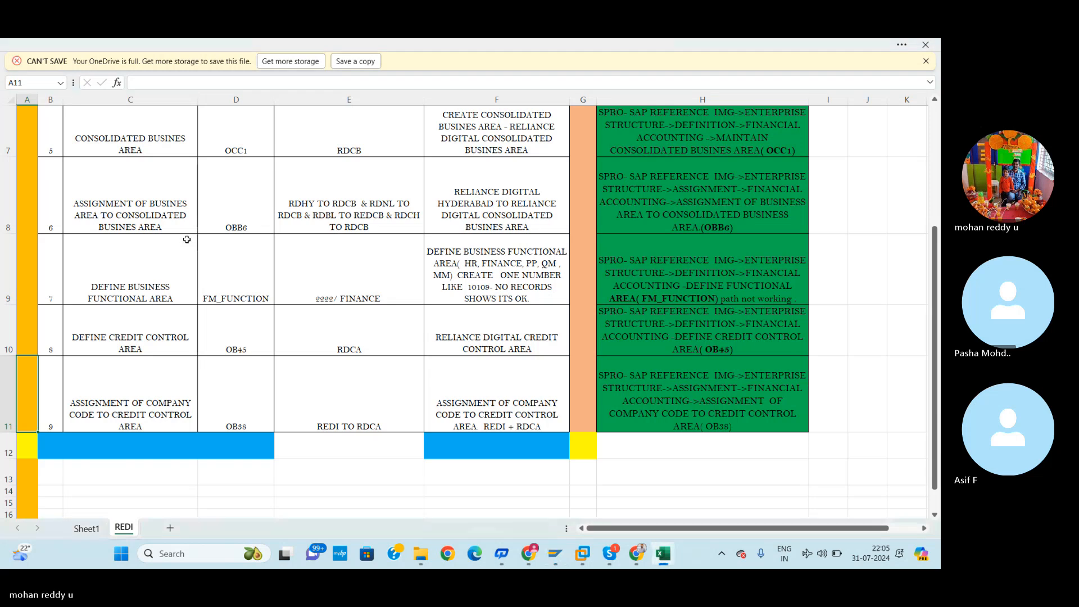
key("alt+Tab")
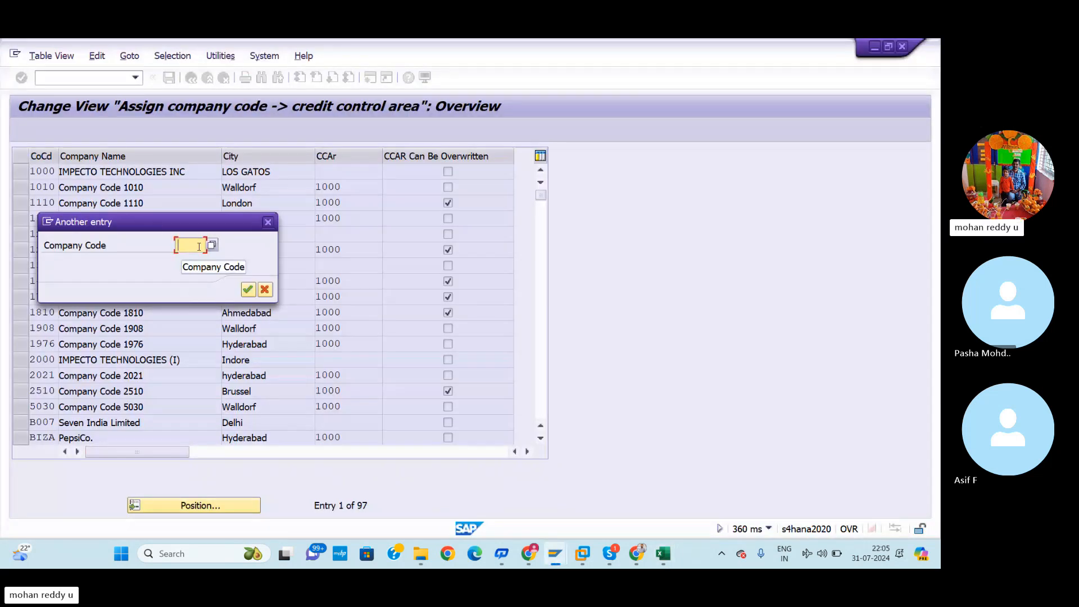
type("redi")
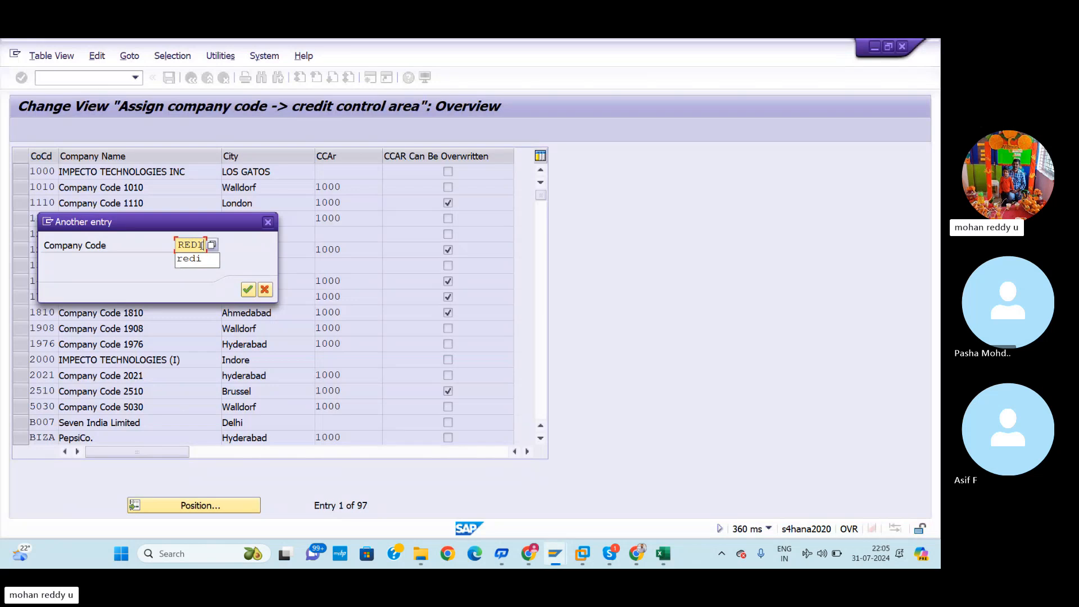
left_click(251, 290)
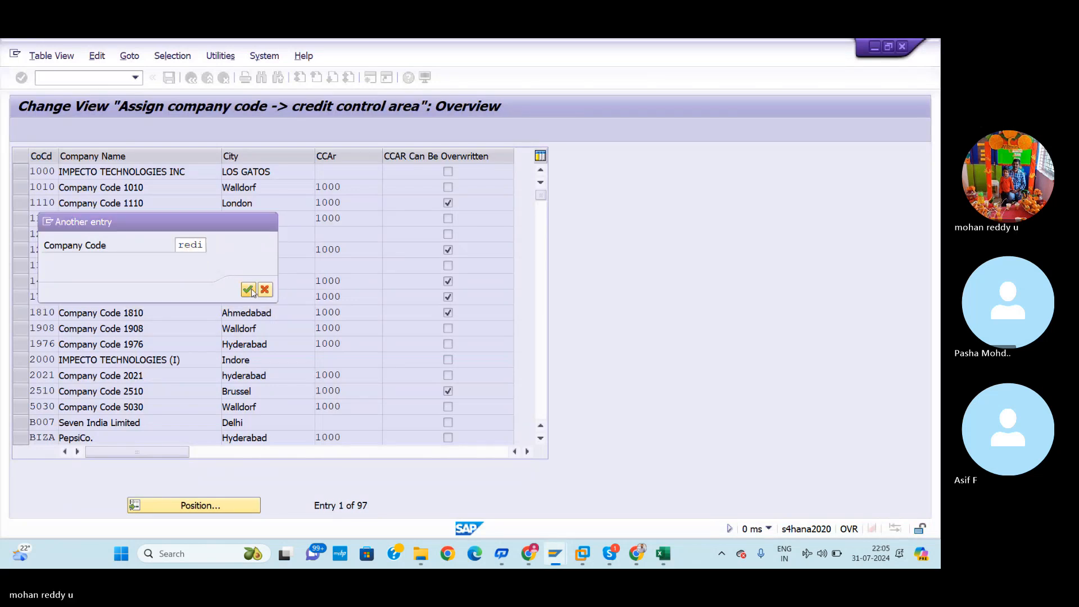
Assign credit control area RDCA to company code REDI and save, accepting the customizing request
left_click(355, 172)
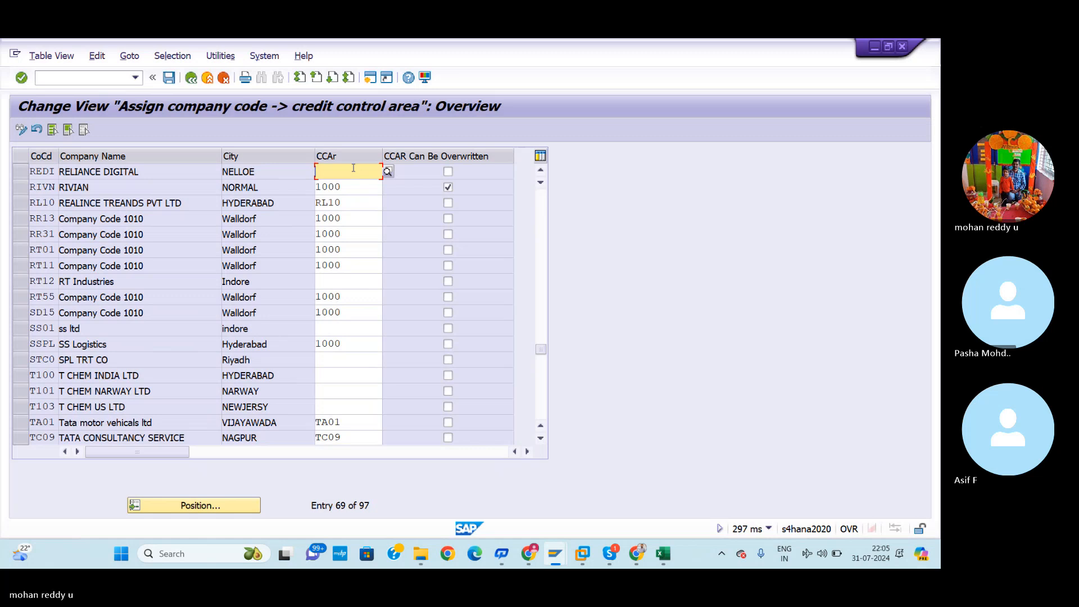
key("alt+Tab")
key("alt+Tab")
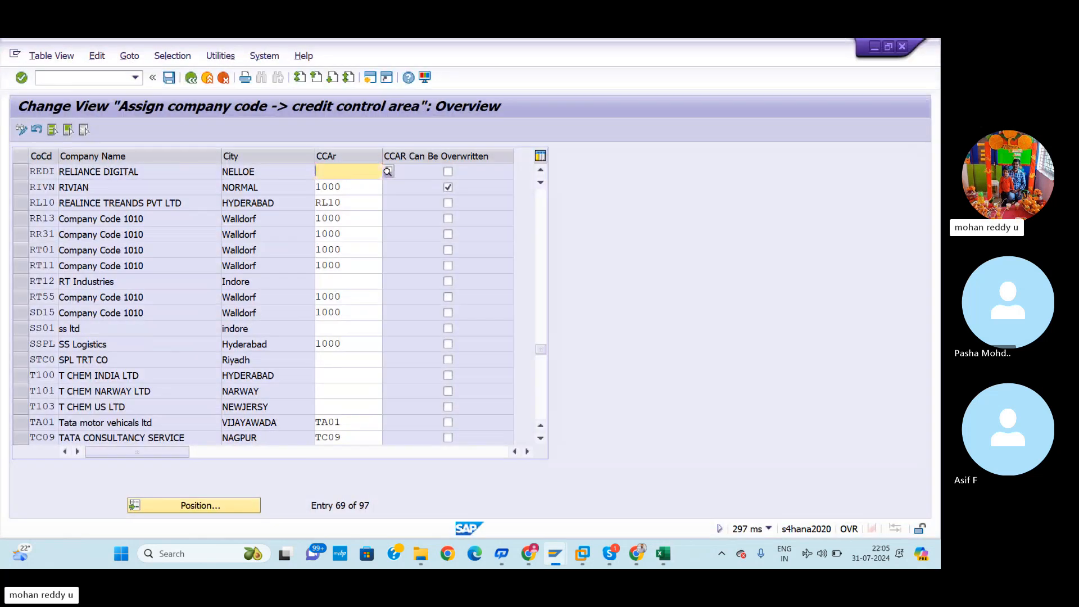
type("RDC")
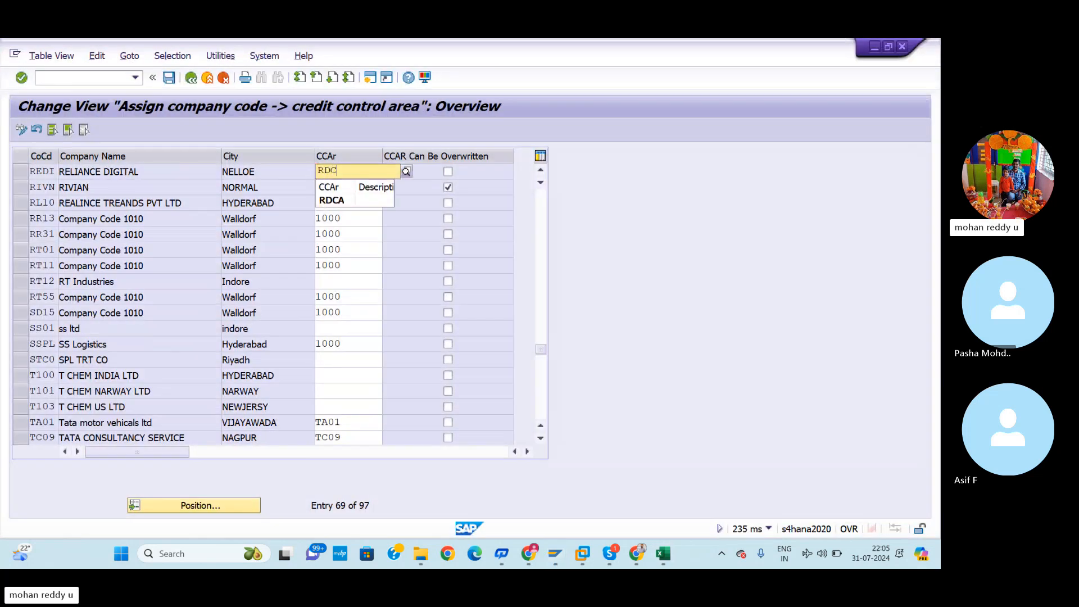
left_click(344, 203)
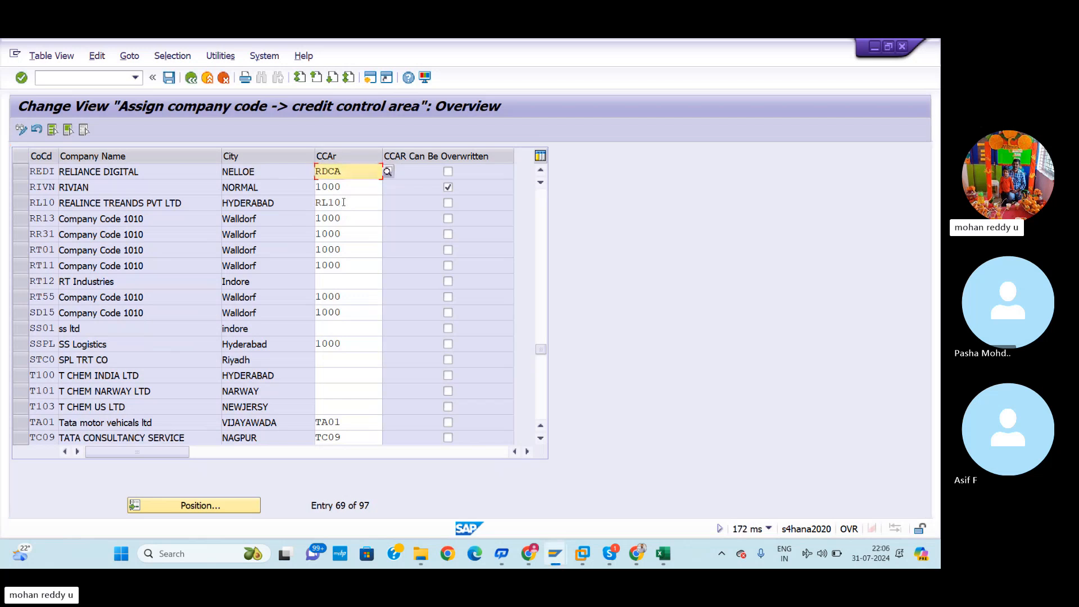
left_click(169, 77)
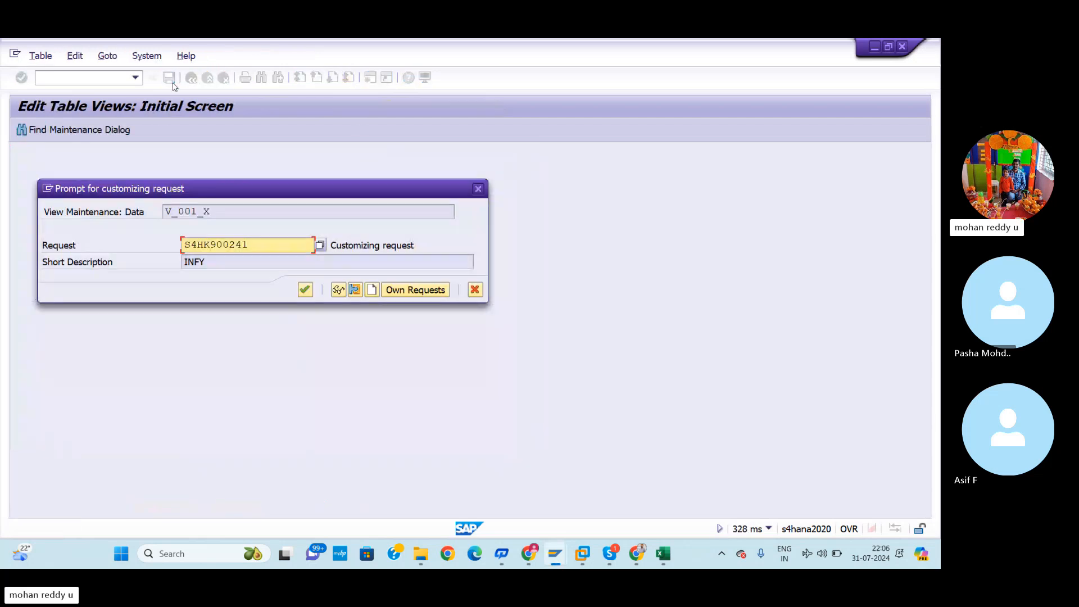
left_click(305, 290)
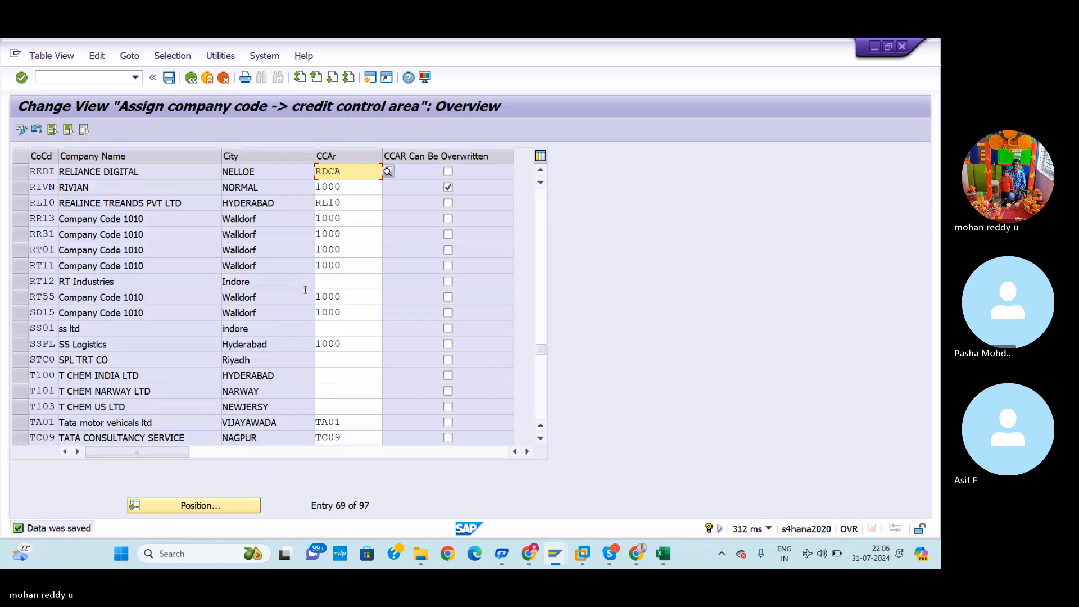
Switch to Excel and review the enterprise structure plan from its beginning on the REDI sheet
key("alt+Tab")
left_click_drag(935, 384, 790, 220)
mouse_move(940, 213)
left_mouse_down()
mouse_move(929, 325)
mouse_move(924, 201)
left_mouse_up()
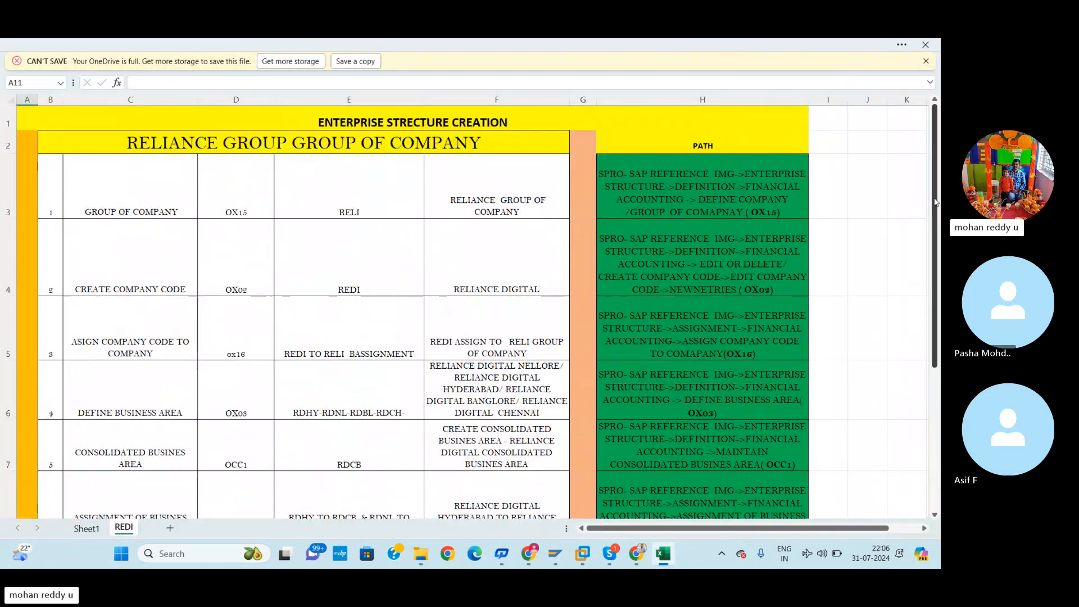
left_click_drag(931, 215, 933, 240)
left_click(851, 335)
left_click(922, 237)
scroll(934, 237, "up", 2)
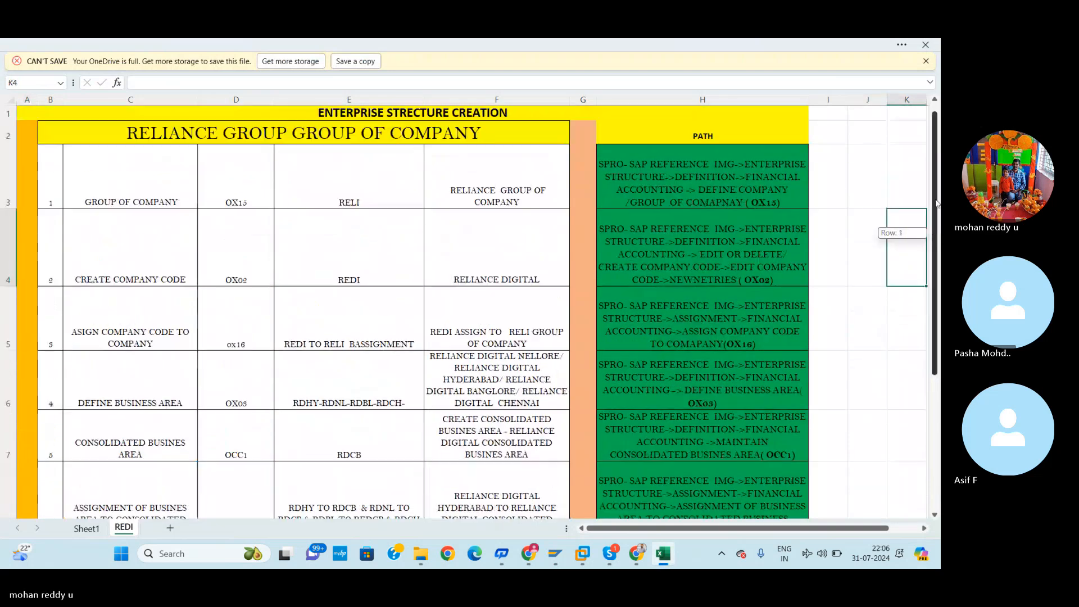
left_click(872, 277)
Check the Skype call window and its chat, and return to the beginning of the Excel plan
mouse_move(625, 562)
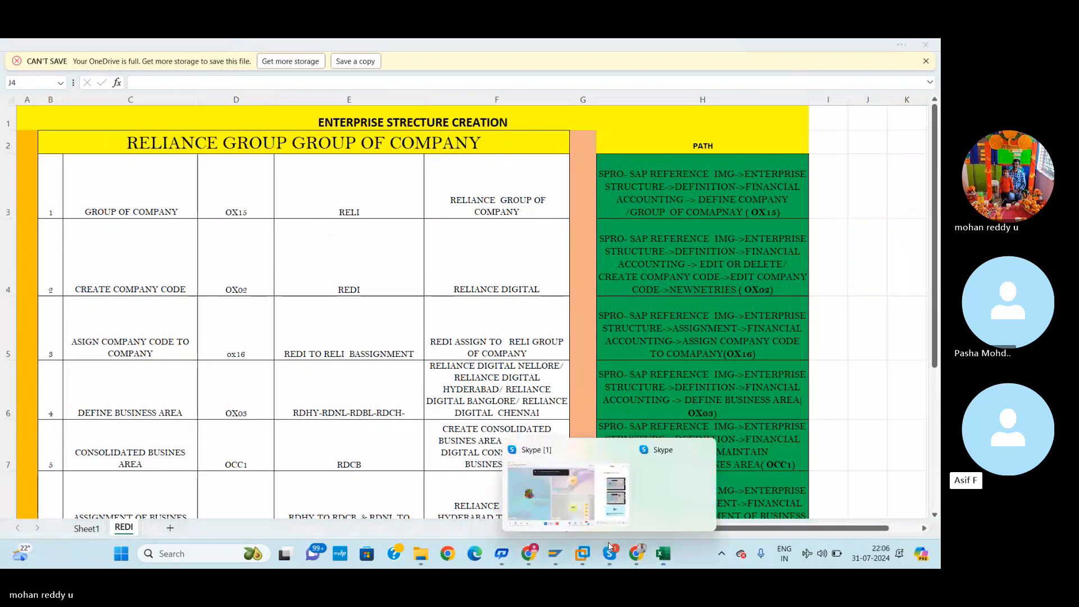
left_click(597, 486)
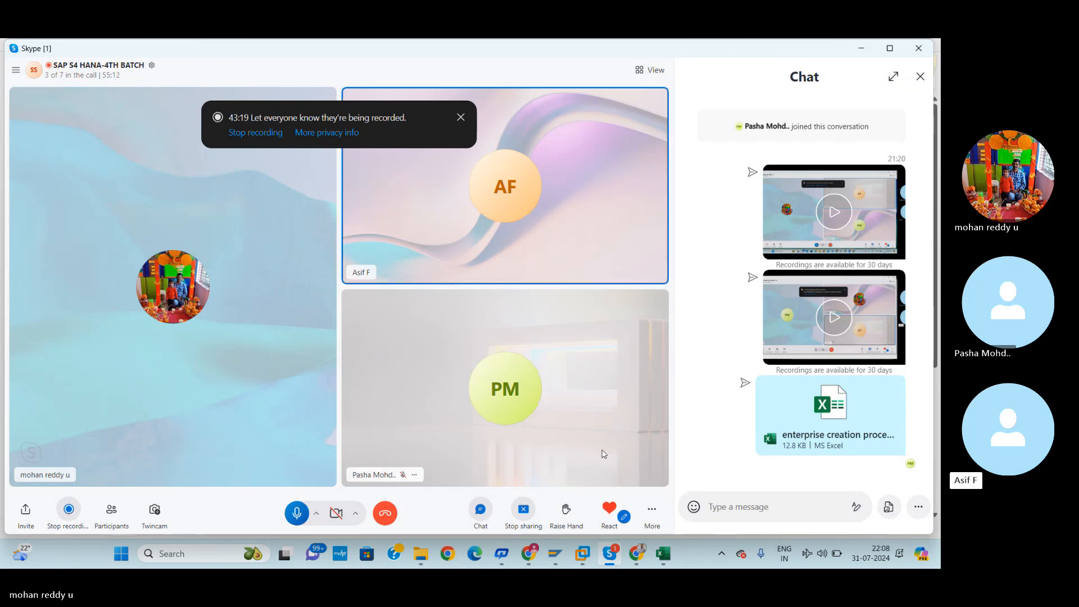
left_click(662, 562)
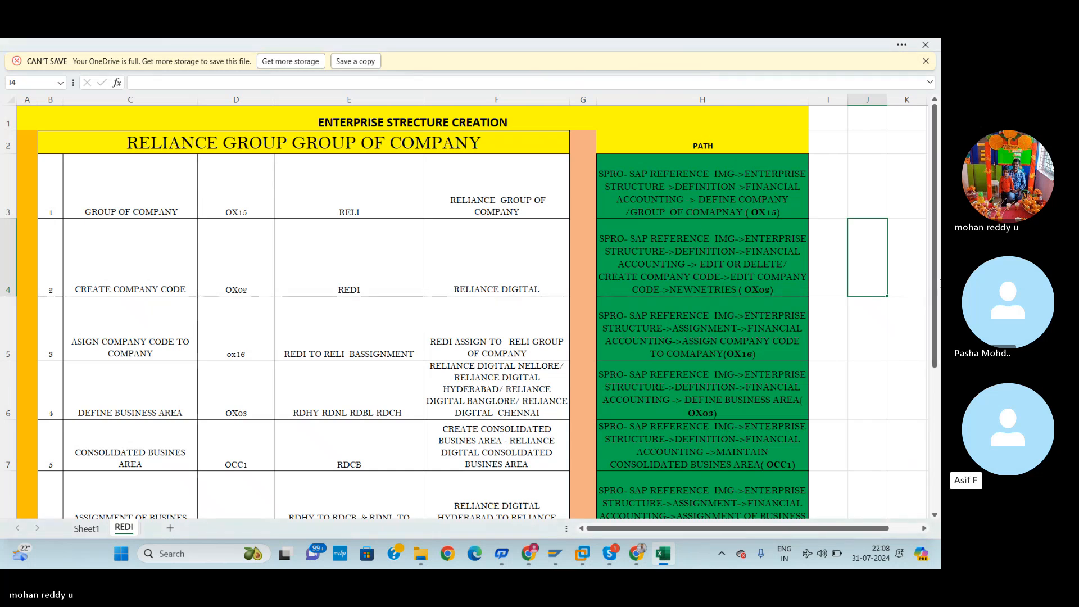
mouse_move(937, 283)
left_mouse_down()
mouse_move(938, 416)
mouse_move(940, 240)
left_mouse_up()
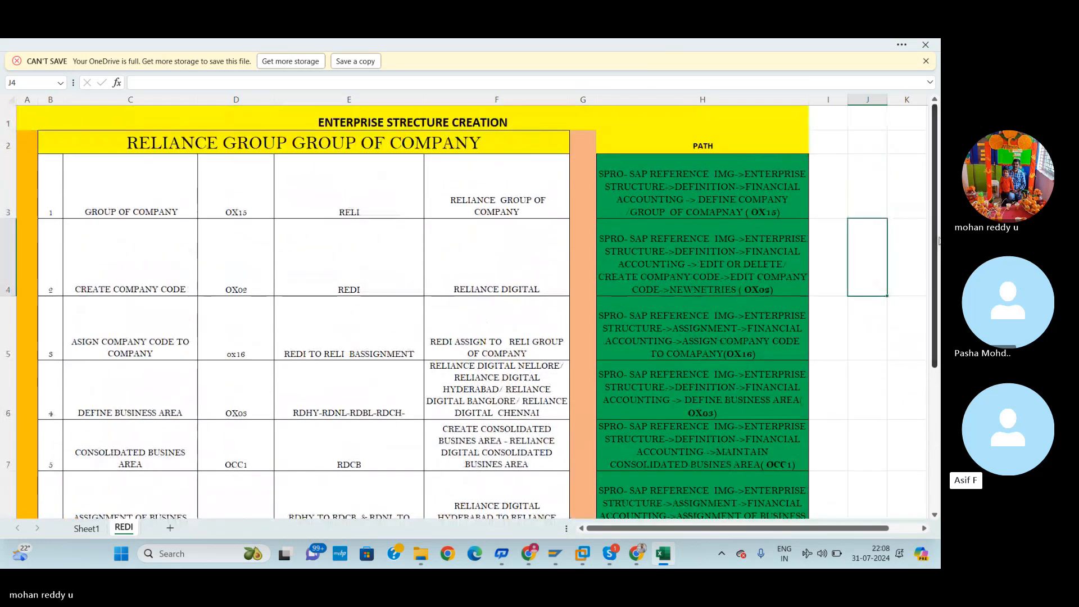